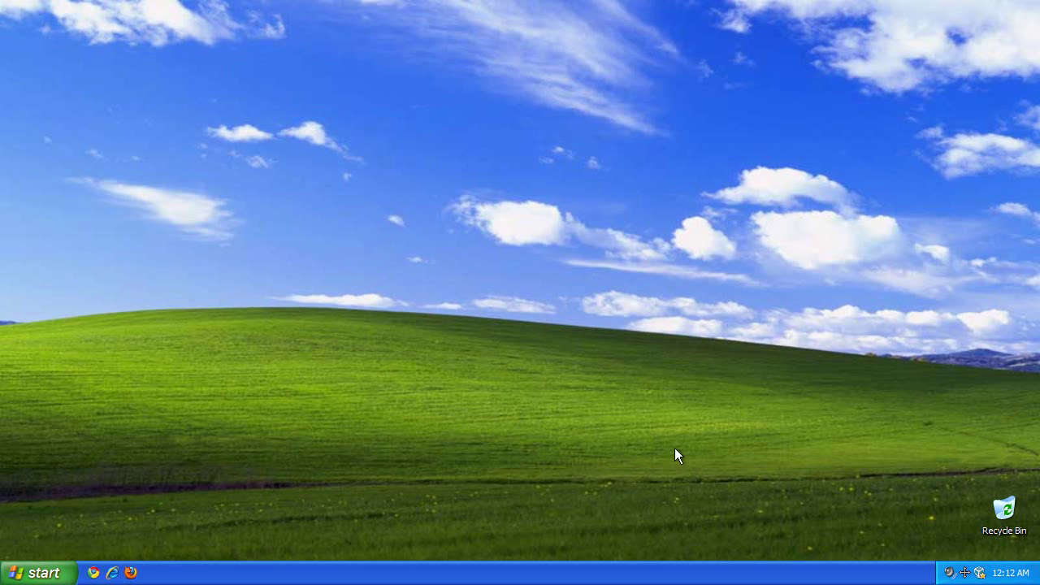
{"action": "left_click", "coordinate": [1020, 508]}
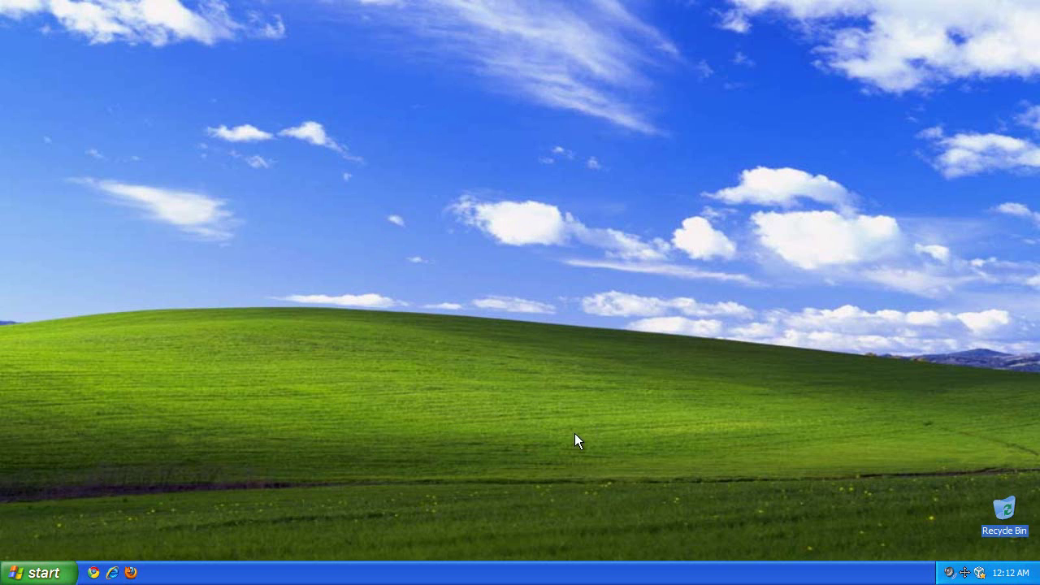
{"action": "left_click", "coordinate": [569, 439]}
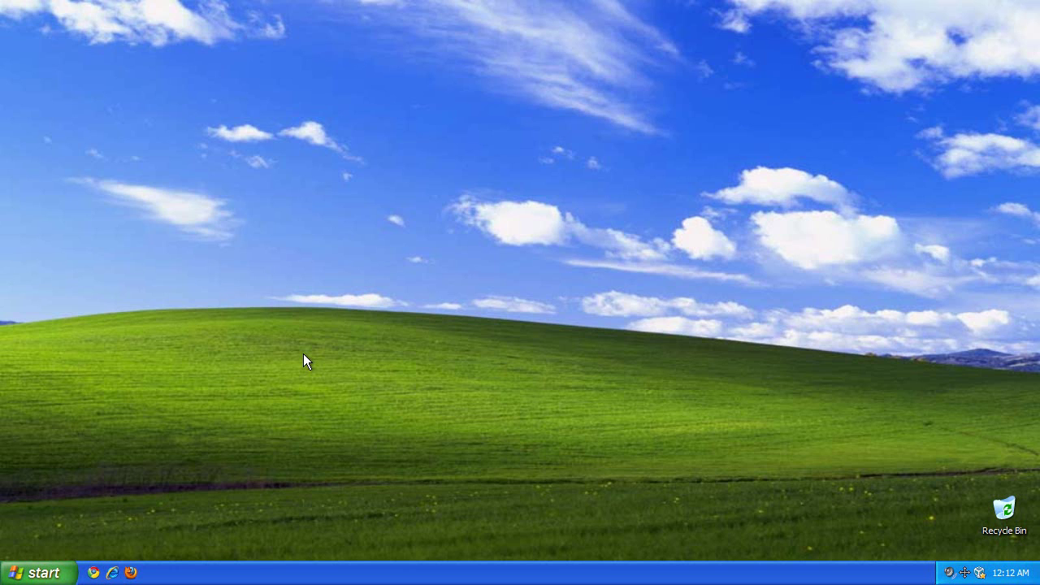
- Unlock the taskbar and move it to the top edge of the screen, locking it there again
{"action": "right_click", "coordinate": [234, 574]}
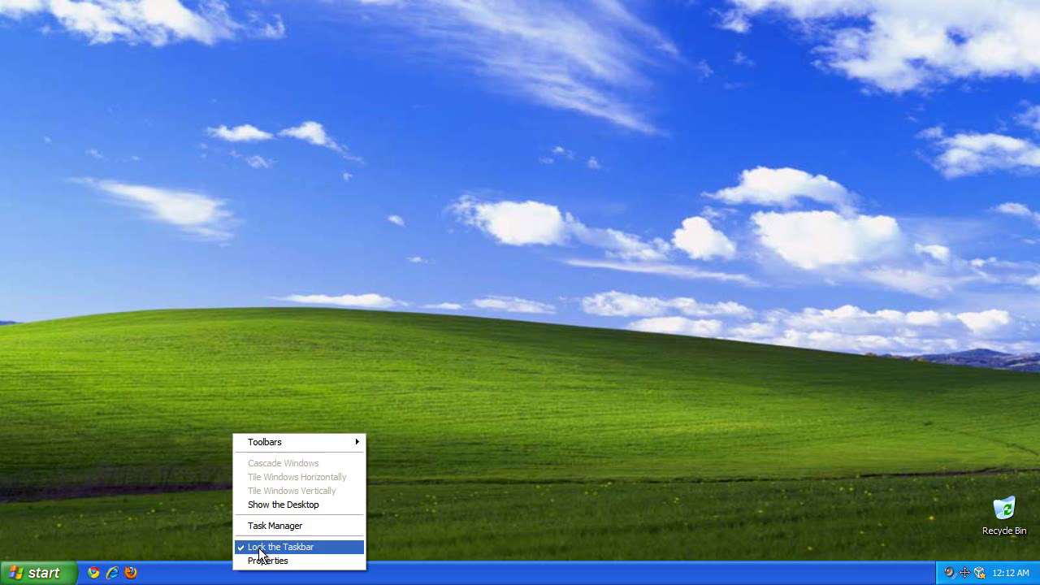
{"action": "left_click", "coordinate": [259, 547]}
{"action": "left_click_drag", "start_coordinate": [222, 573], "coordinate": [190, 41]}
{"action": "right_click", "coordinate": [209, 9]}
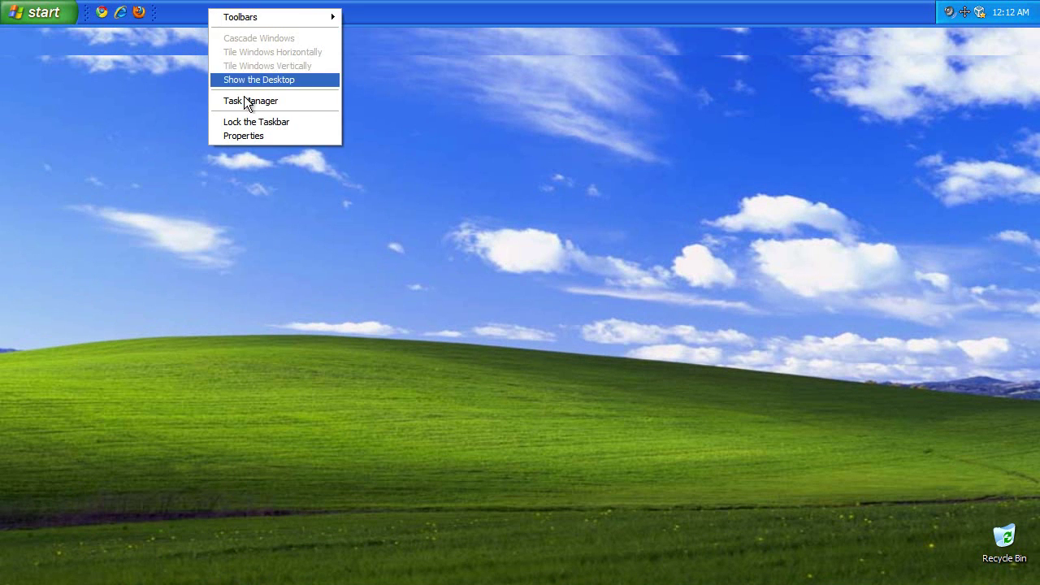
{"action": "left_click", "coordinate": [243, 118]}
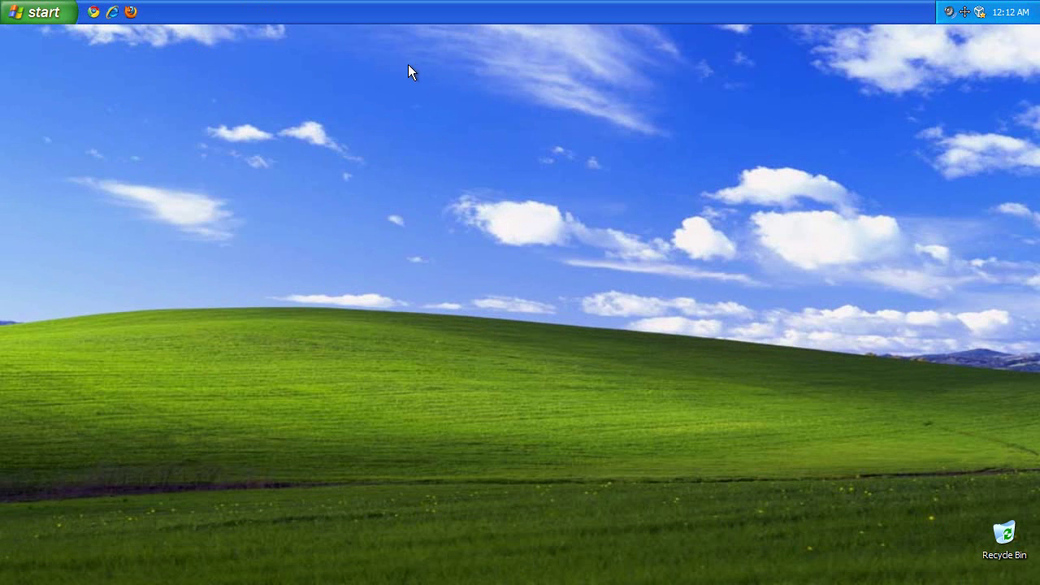
- Turn off the clock and the Quick Launch area in the taskbar properties
{"action": "right_click", "coordinate": [220, 12]}
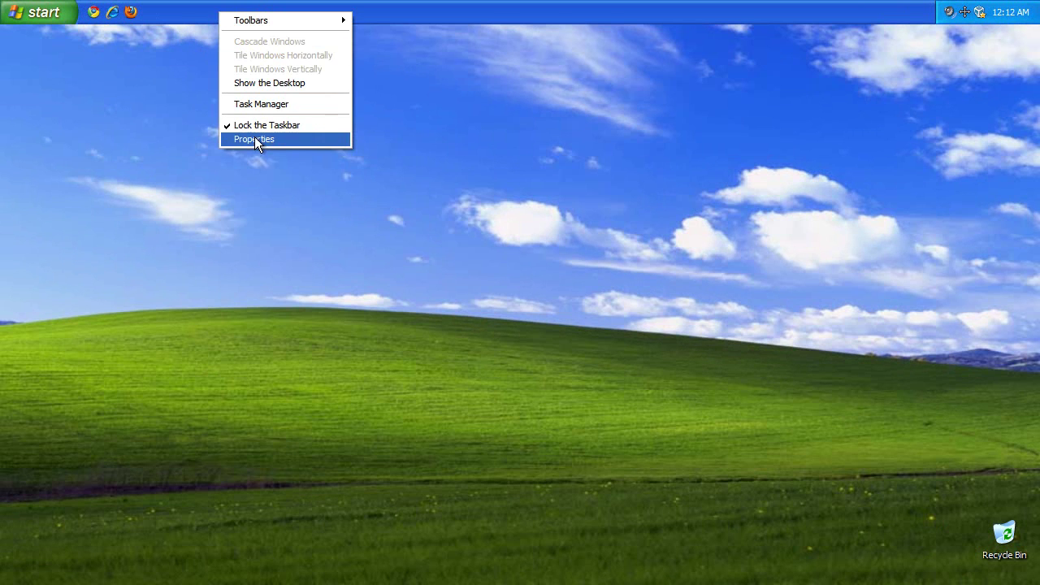
{"action": "left_click", "coordinate": [255, 141]}
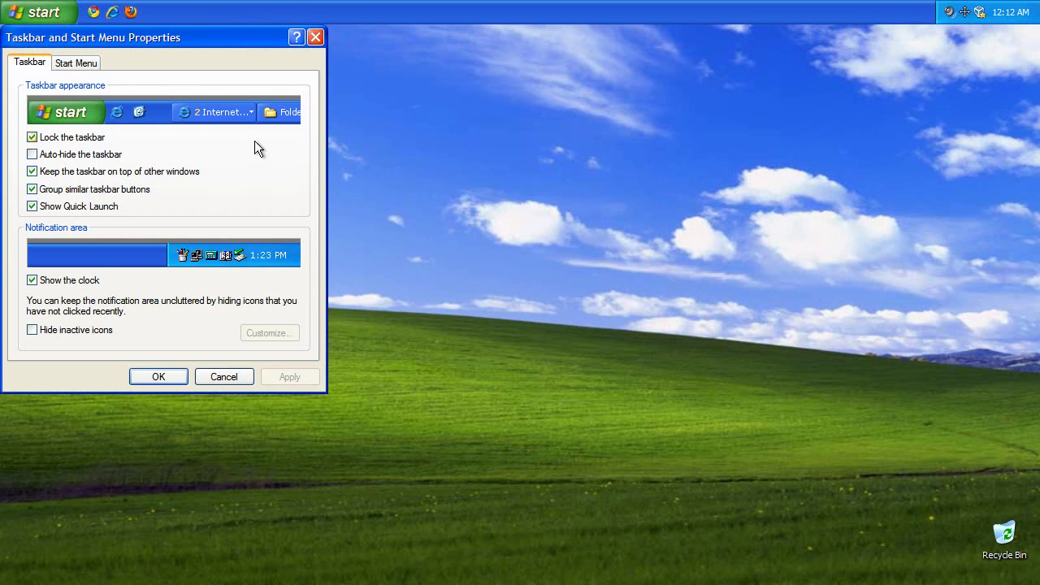
{"action": "left_click", "coordinate": [61, 280]}
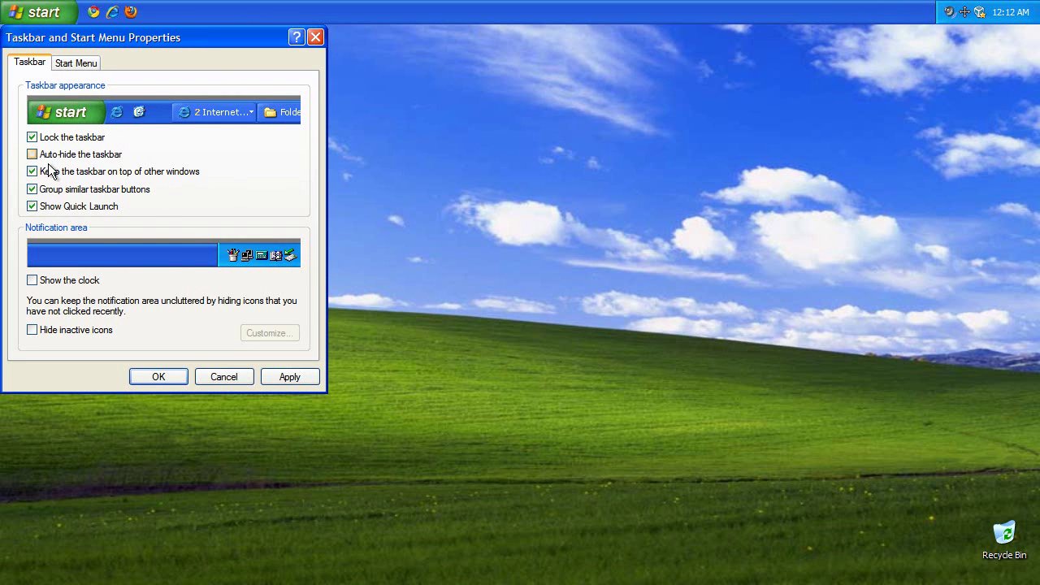
{"action": "left_click", "coordinate": [41, 210]}
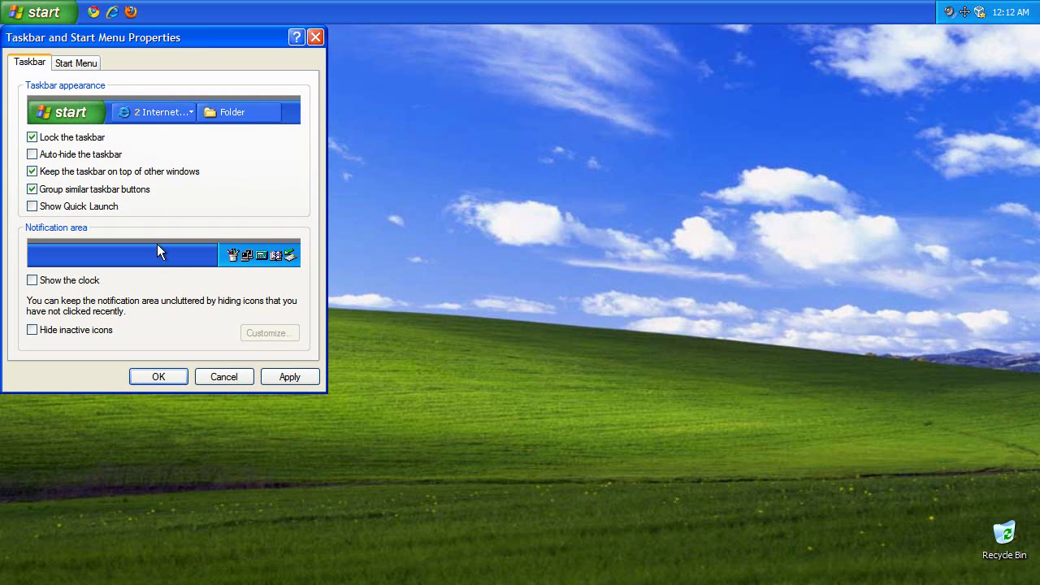
- Customize the Start menu to use small program icons and to hide the Internet and E-mail entries
{"action": "left_click", "coordinate": [75, 63]}
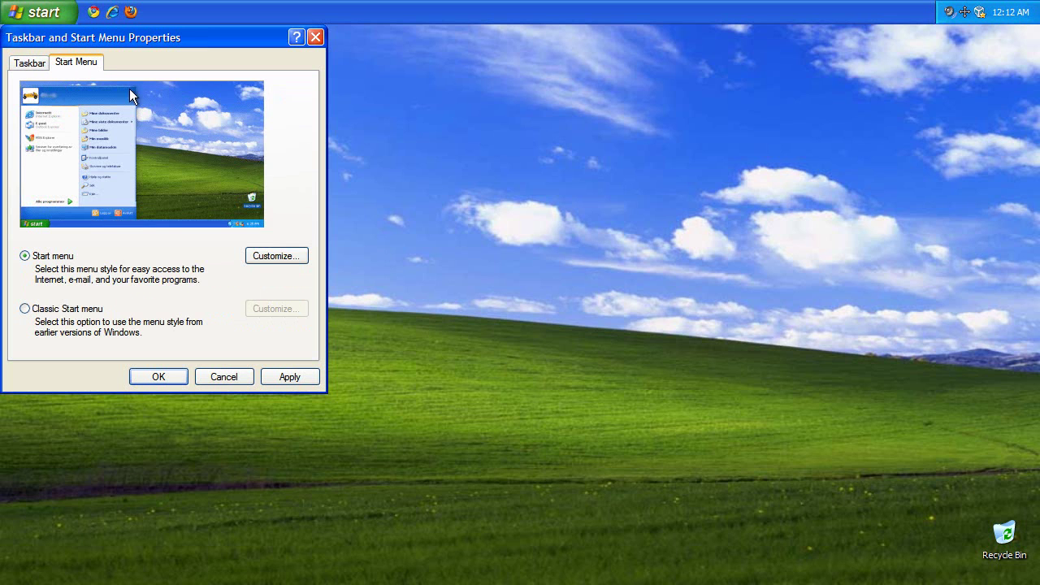
{"action": "left_click", "coordinate": [257, 257]}
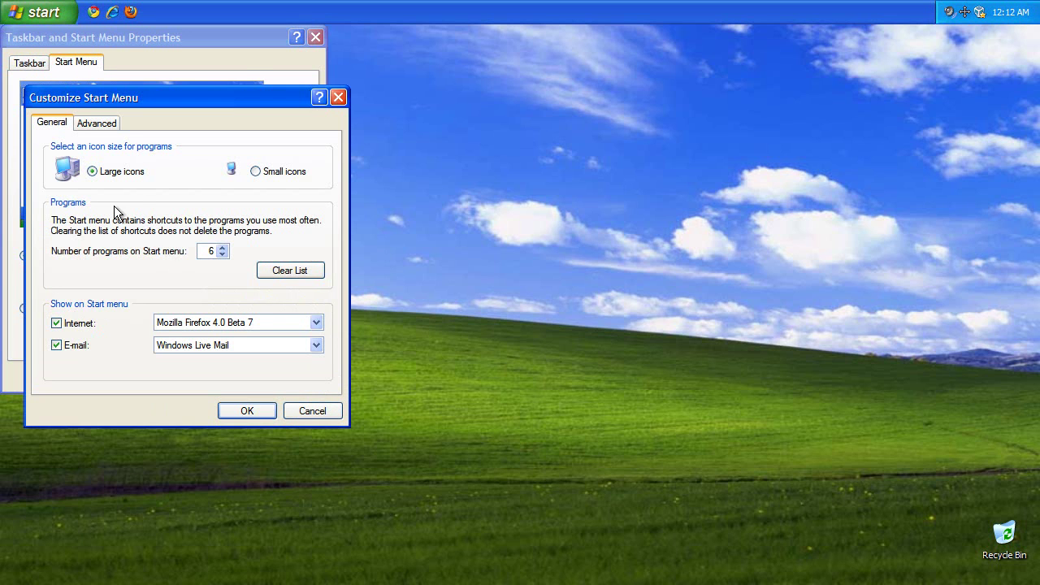
{"action": "left_click", "coordinate": [289, 174]}
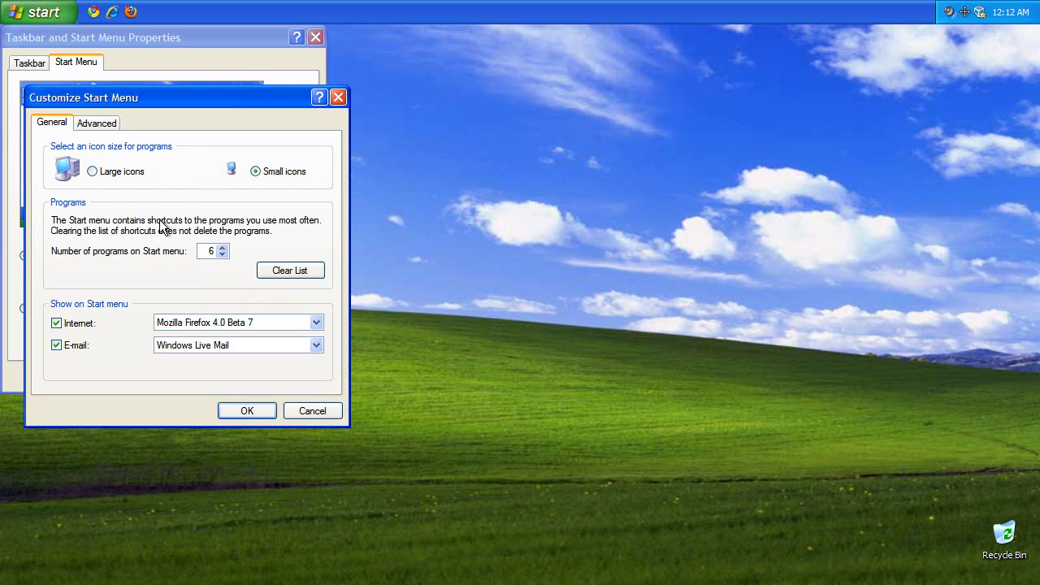
{"action": "left_click", "coordinate": [77, 324]}
{"action": "left_click", "coordinate": [78, 346]}
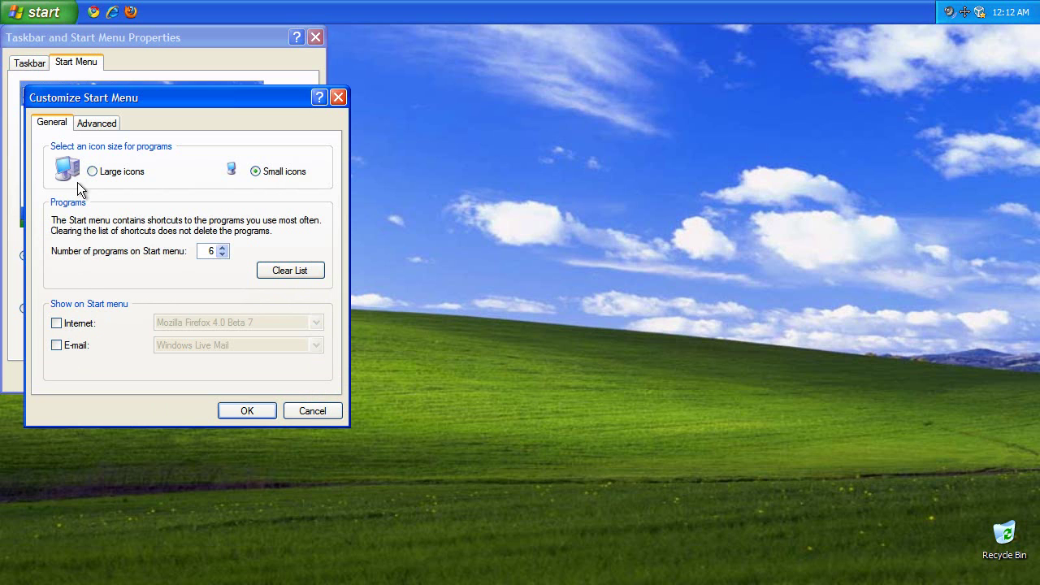
- In the advanced Start menu items, set Control Panel to "Don't display this item" and disable Help and Support
{"action": "left_click", "coordinate": [94, 123]}
{"action": "left_click", "coordinate": [68, 261]}
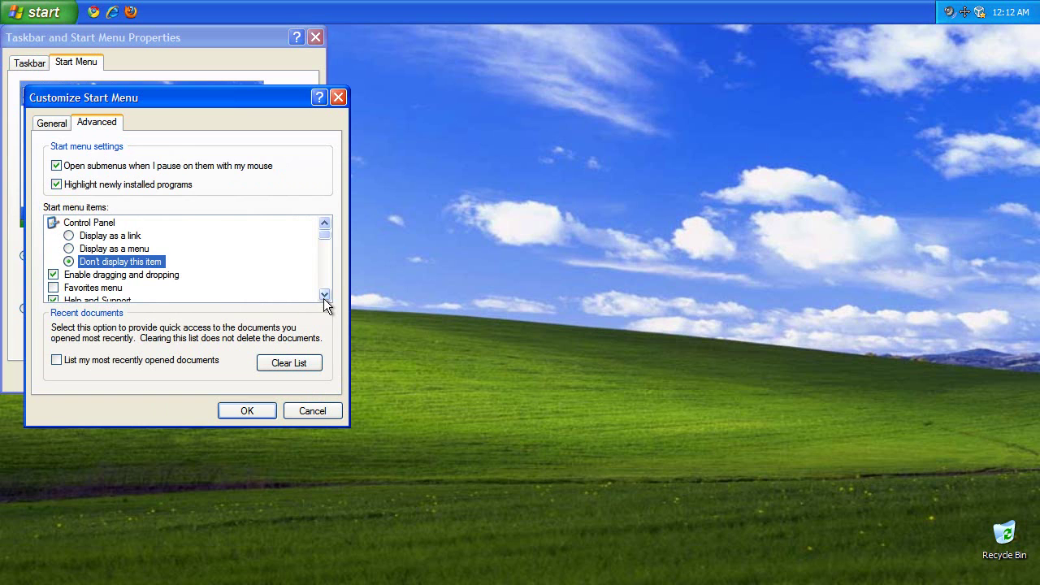
{"action": "left_click", "coordinate": [324, 295]}
{"action": "left_click", "coordinate": [325, 295]}
{"action": "left_click", "coordinate": [52, 275]}
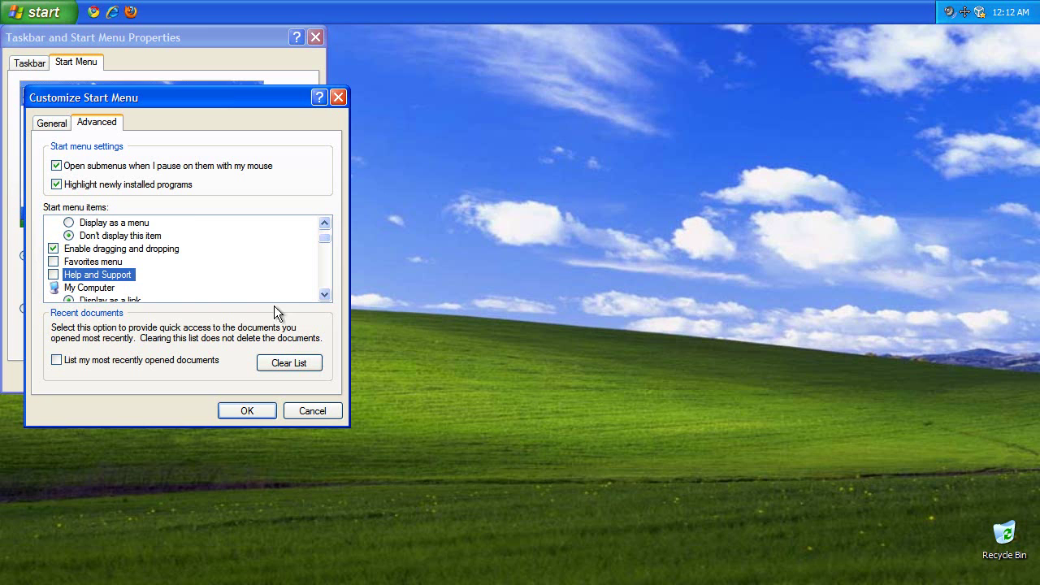
- Set the My Computer Start menu item to "Don't display this item"
{"action": "left_click", "coordinate": [324, 295]}
{"action": "left_click", "coordinate": [324, 295]}
{"action": "left_click", "coordinate": [324, 295]}
{"action": "left_click", "coordinate": [324, 295]}
{"action": "left_click", "coordinate": [324, 295]}
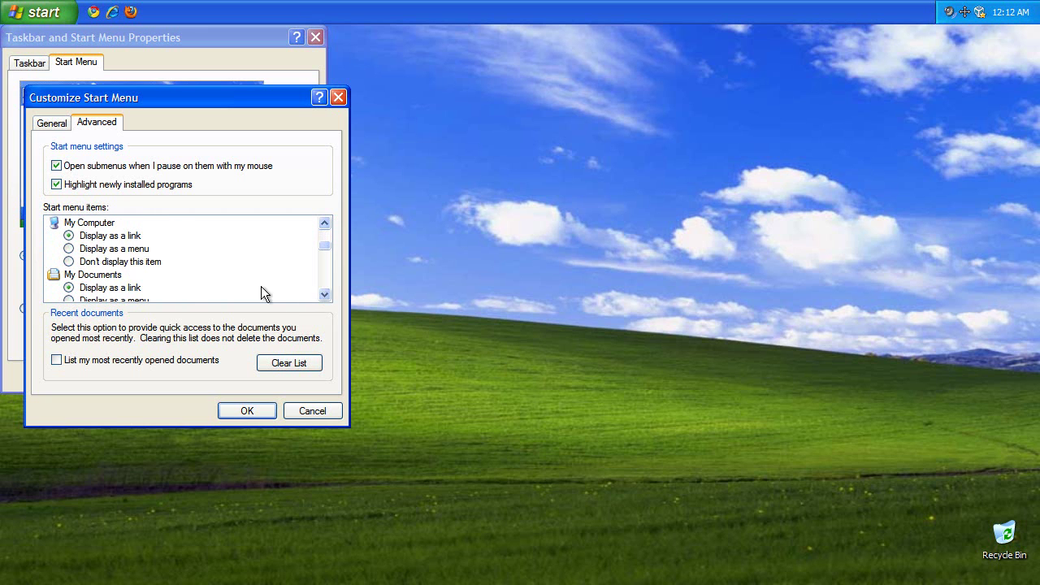
{"action": "left_click", "coordinate": [69, 261]}
- Set the My Documents Start menu item to "Don't display this item"
{"action": "left_click", "coordinate": [324, 295]}
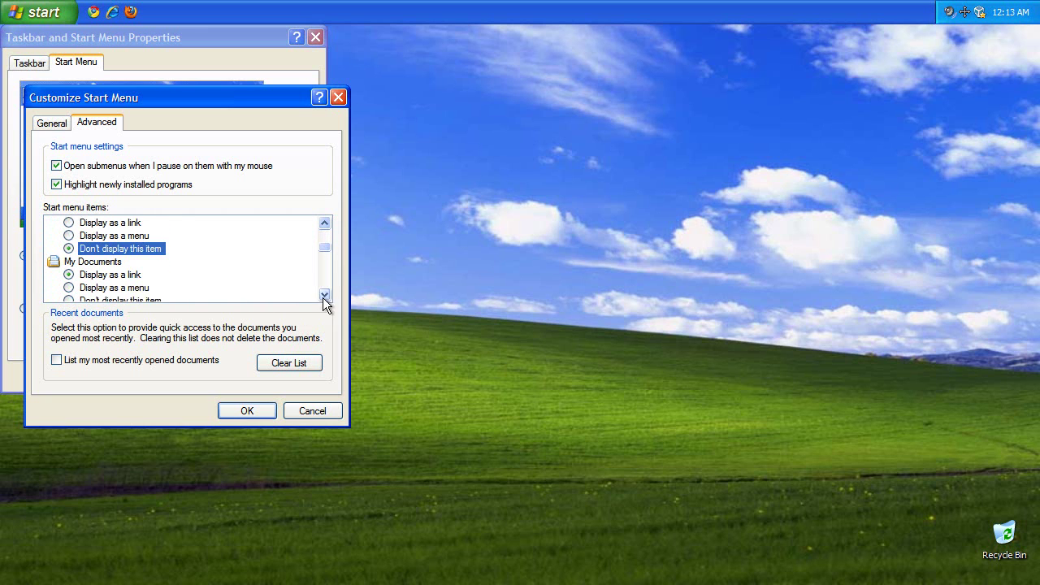
{"action": "left_click", "coordinate": [324, 295]}
{"action": "left_click", "coordinate": [324, 295]}
{"action": "left_click", "coordinate": [324, 295]}
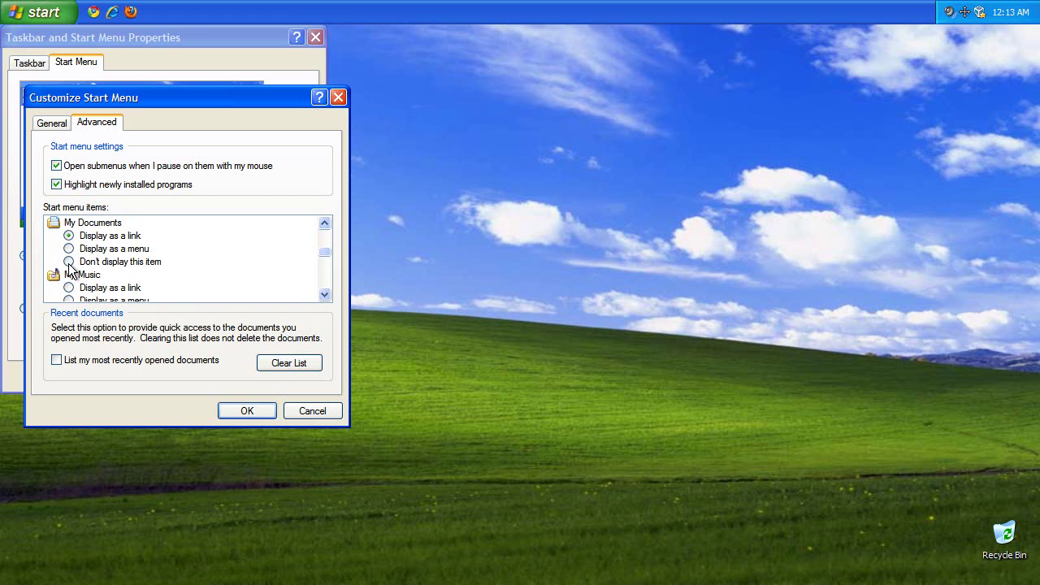
{"action": "left_click", "coordinate": [69, 260]}
- Disable My Network Places and set My Pictures to "Don't display this item" in the Start menu items
{"action": "left_click", "coordinate": [324, 295]}
{"action": "left_click", "coordinate": [324, 295]}
{"action": "left_click", "coordinate": [324, 295]}
{"action": "left_click", "coordinate": [324, 295]}
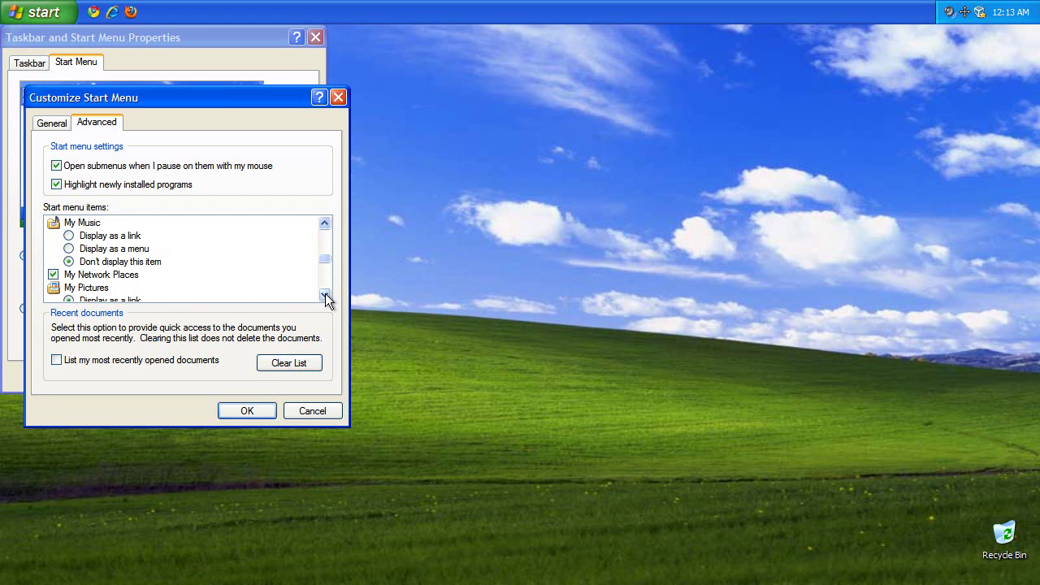
{"action": "left_click", "coordinate": [324, 295]}
{"action": "left_click", "coordinate": [324, 294]}
{"action": "left_click", "coordinate": [324, 294]}
{"action": "left_click", "coordinate": [53, 236]}
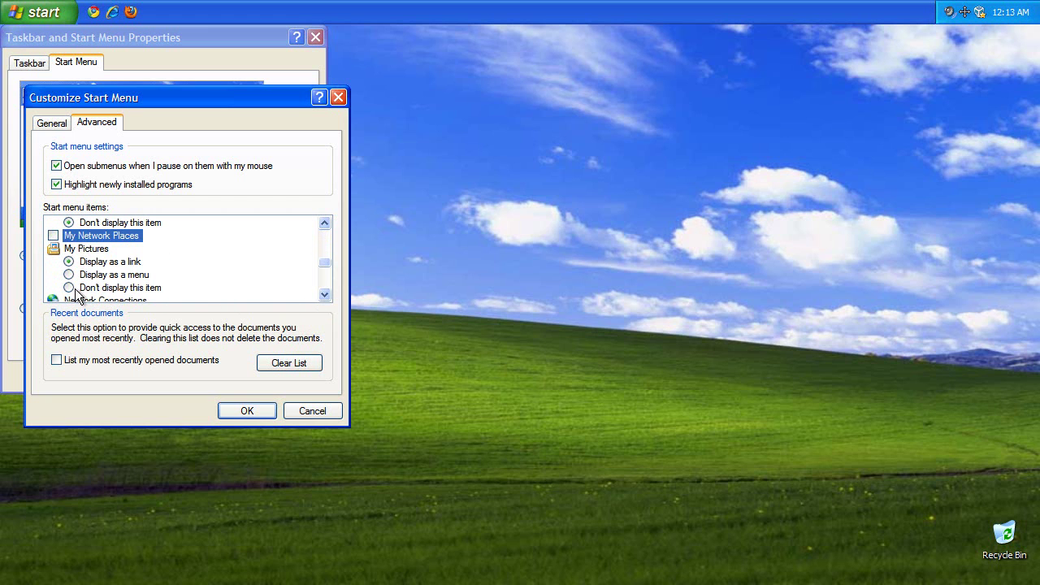
{"action": "left_click", "coordinate": [71, 288]}
- Set the Network Connections Start menu item to "Don't display this item"
{"action": "left_click", "coordinate": [324, 294]}
{"action": "left_click", "coordinate": [325, 295]}
{"action": "left_click", "coordinate": [325, 294]}
{"action": "left_click", "coordinate": [325, 294]}
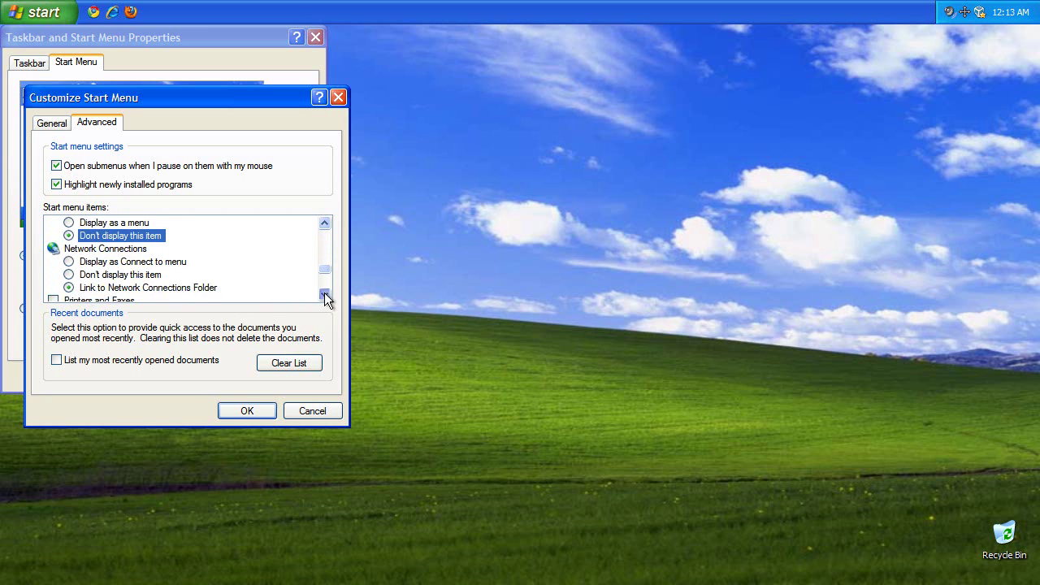
{"action": "left_click", "coordinate": [324, 295]}
{"action": "left_click", "coordinate": [325, 294]}
{"action": "left_click", "coordinate": [68, 249]}
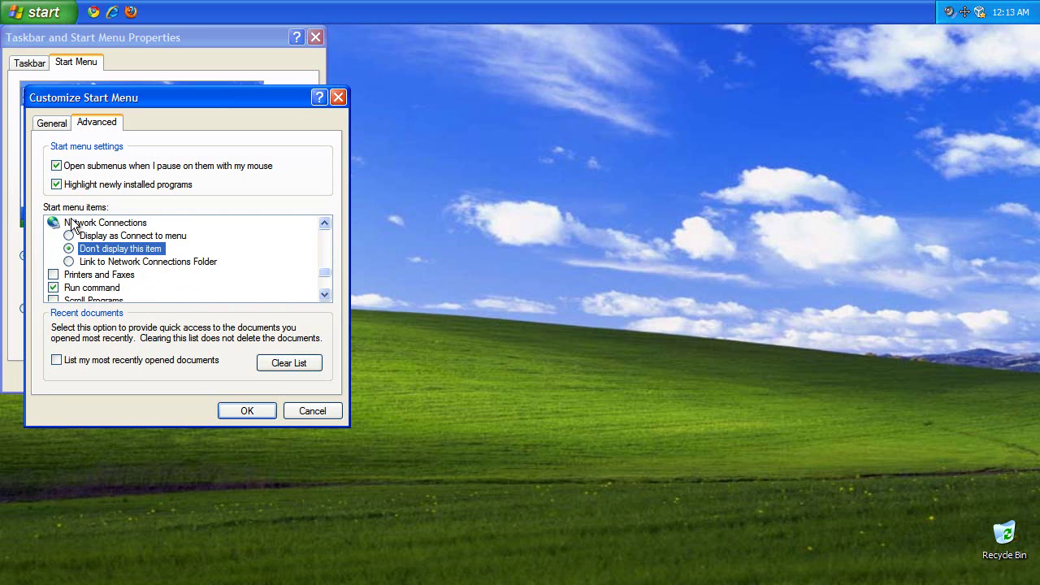
- Disable Run command, Search, and Set Program Access and Defaults in the Start menu items
{"action": "left_click", "coordinate": [324, 295]}
{"action": "left_click", "coordinate": [324, 296]}
{"action": "left_click", "coordinate": [324, 295]}
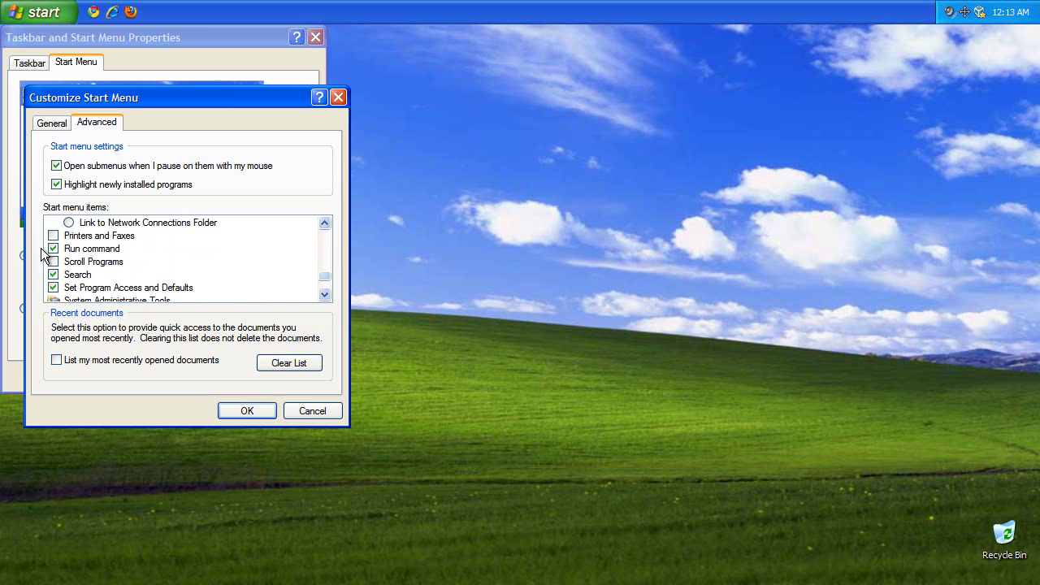
{"action": "left_click", "coordinate": [53, 248]}
{"action": "left_click", "coordinate": [52, 288]}
- Check the System Administrative Tools setting and clear the list of recently opened documents
{"action": "left_click", "coordinate": [325, 296]}
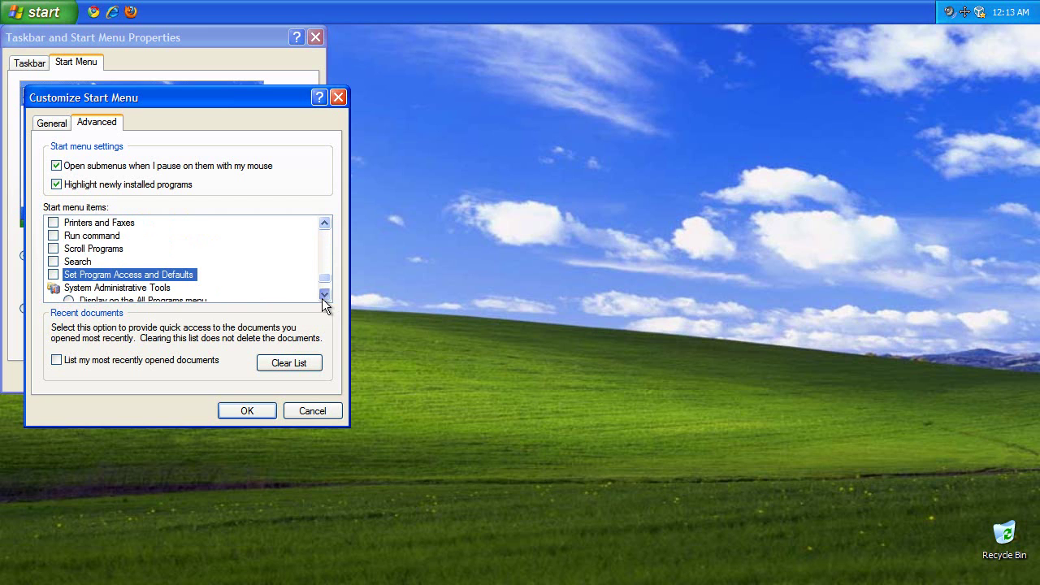
{"action": "left_click", "coordinate": [325, 296]}
{"action": "left_click", "coordinate": [325, 296]}
{"action": "left_click", "coordinate": [325, 295]}
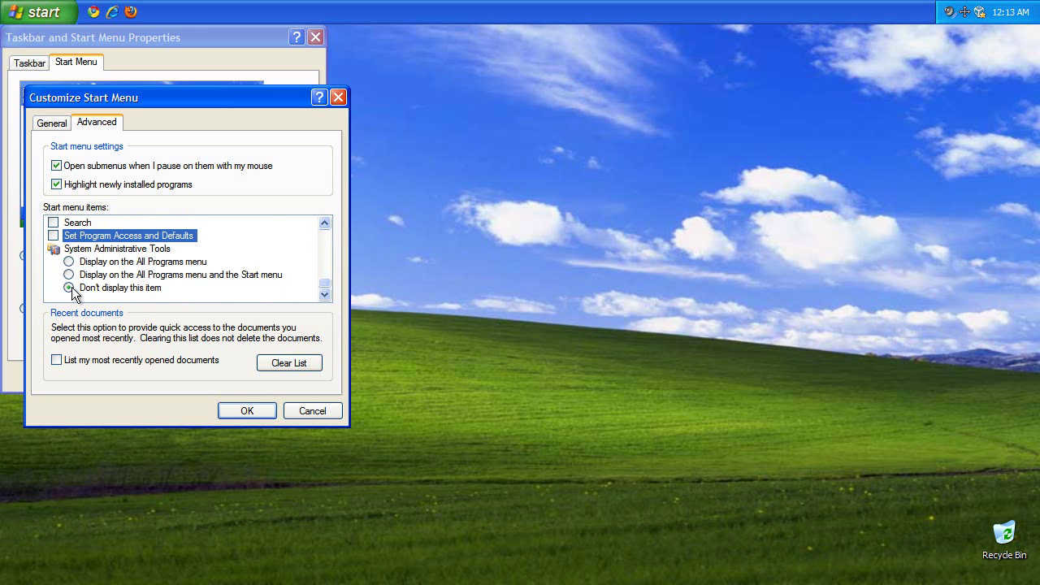
{"action": "left_click", "coordinate": [289, 364]}
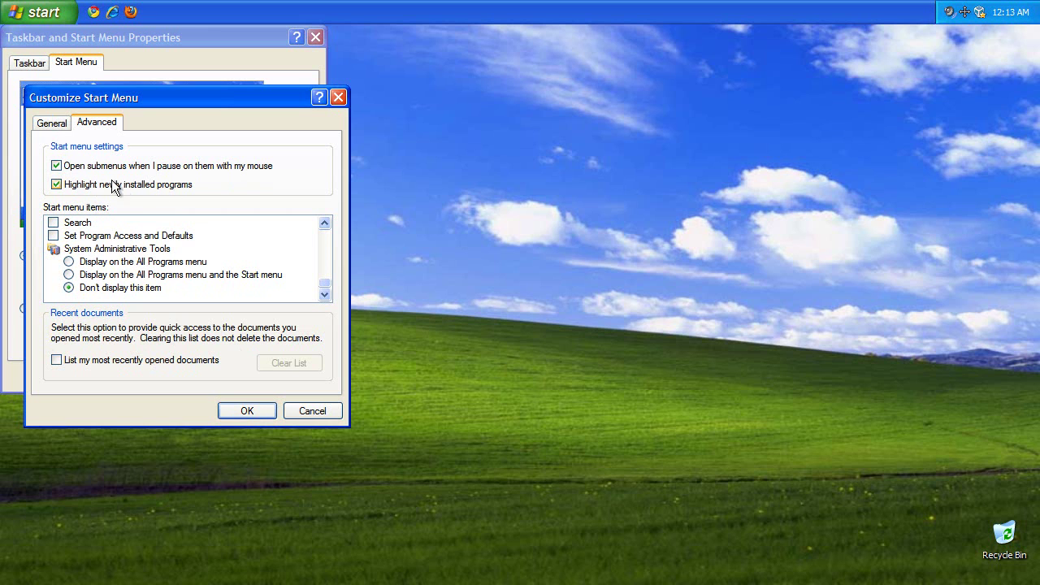
- Accept the Start menu customization, apply the taskbar and Start menu changes, and close the properties
{"action": "left_click", "coordinate": [52, 122]}
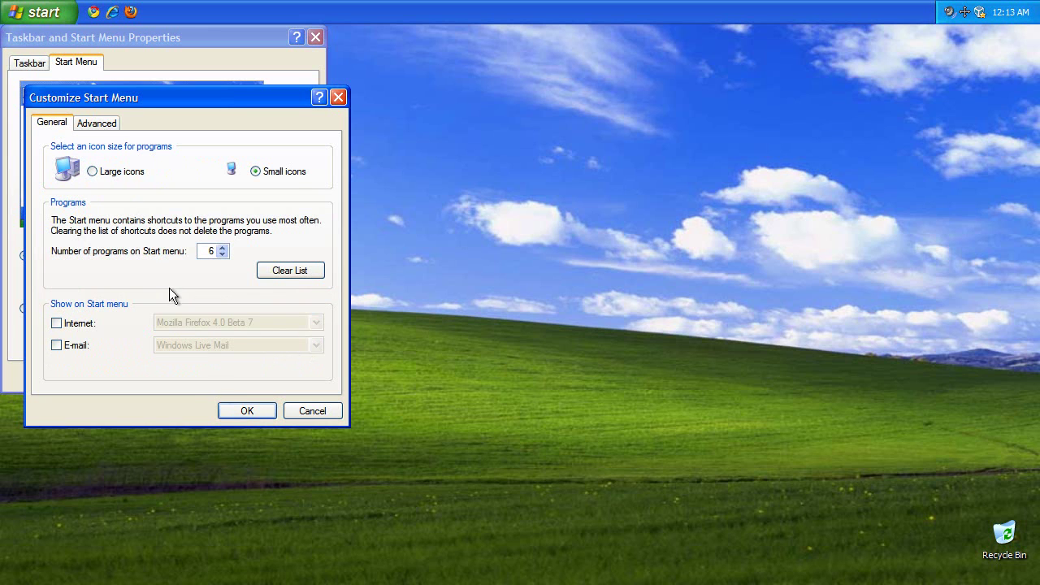
{"action": "left_click", "coordinate": [247, 411]}
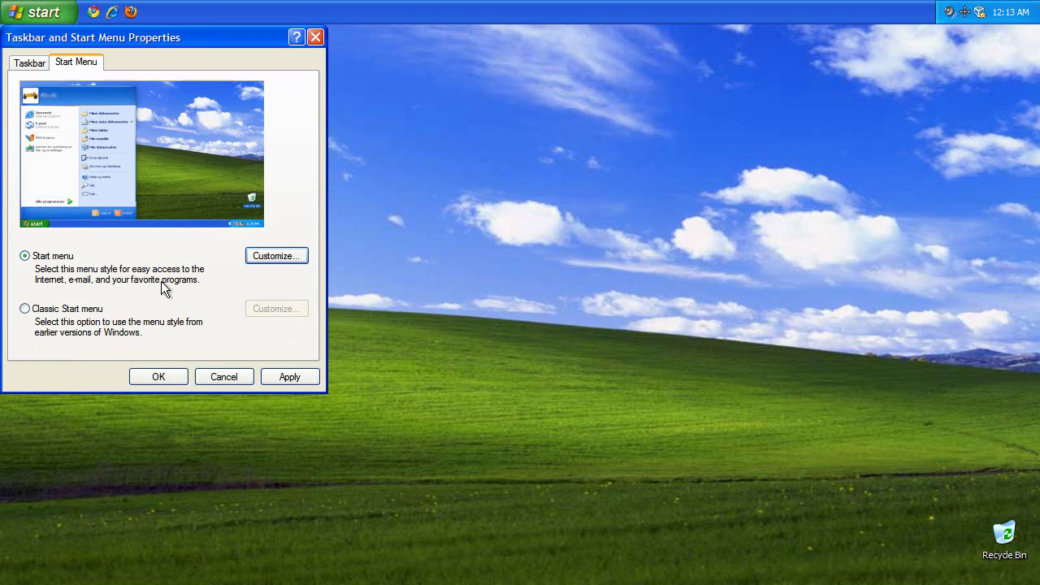
{"action": "left_click", "coordinate": [290, 377]}
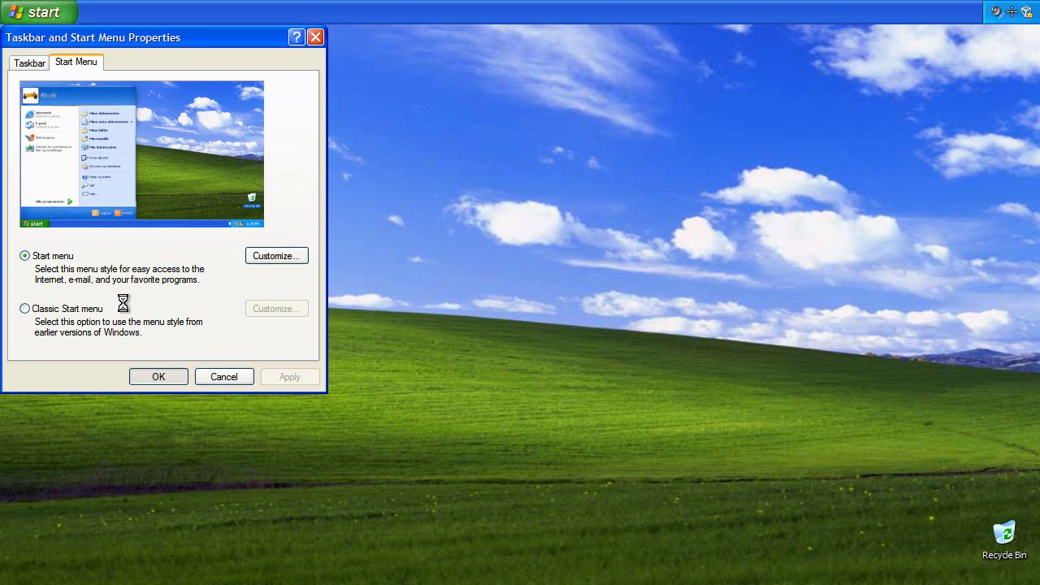
{"action": "key", "text": "Return"}
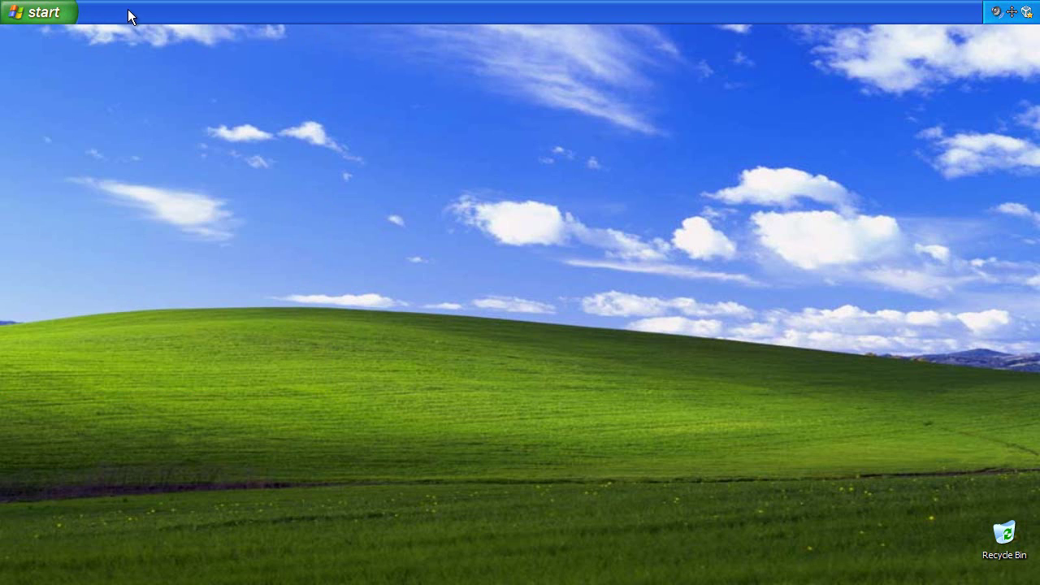
- Reopen the taskbar properties and enable hiding of inactive notification icons, applying the change
{"action": "right_click", "coordinate": [127, 12]}
{"action": "left_click", "coordinate": [151, 135]}
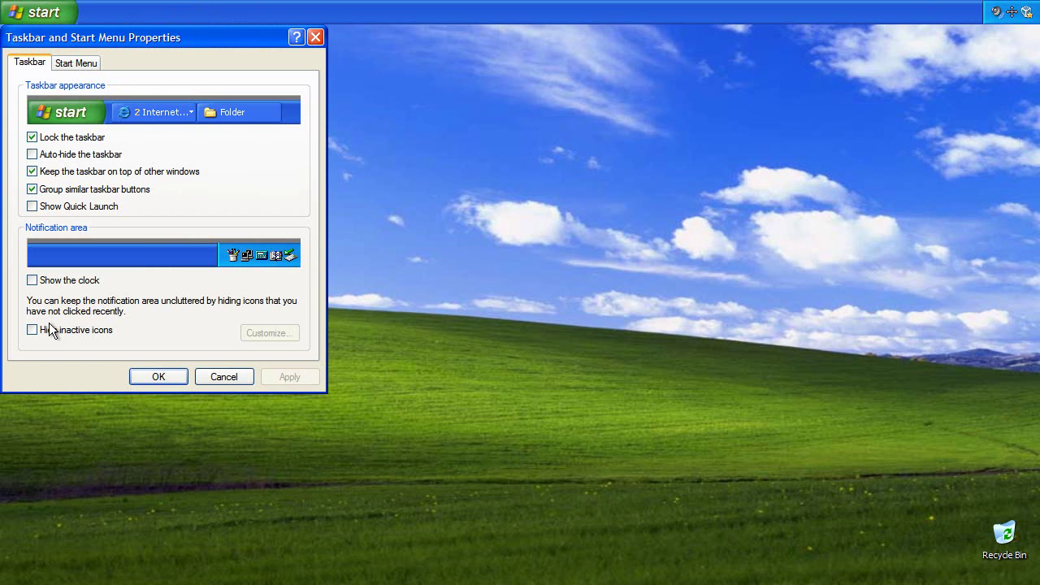
{"action": "left_click", "coordinate": [55, 332]}
{"action": "left_click", "coordinate": [281, 376]}
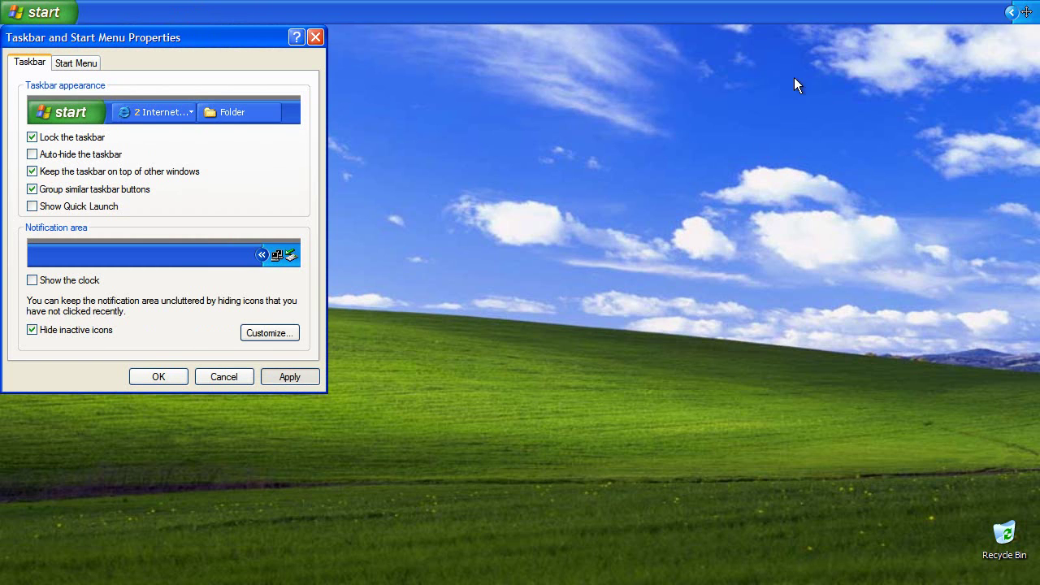
{"action": "left_click", "coordinate": [155, 373]}
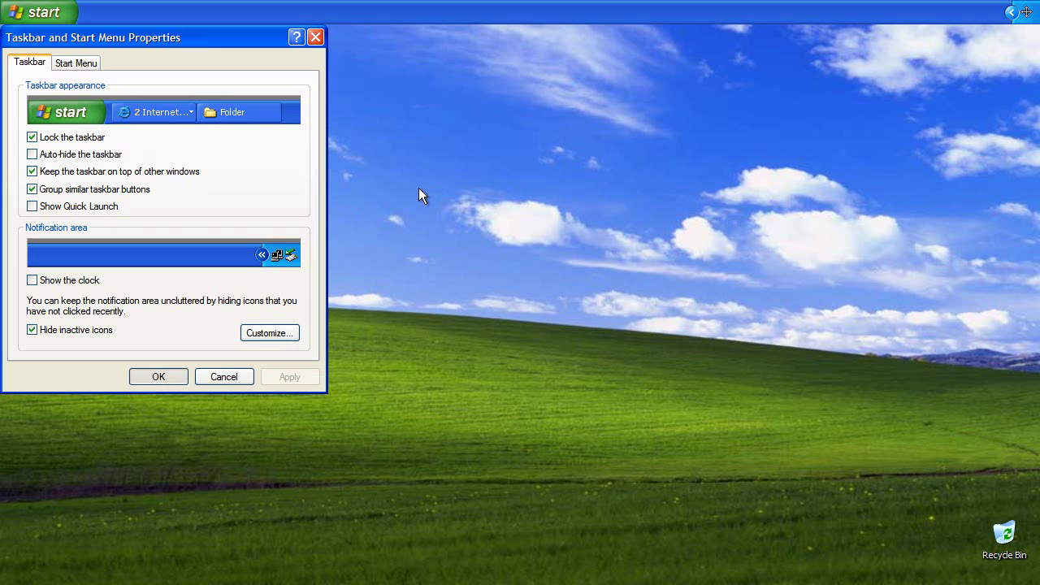
{"action": "key", "text": "Return"}
- Remove Mozilla Firefox, Notepad, and Internet Explorer (No Add-ons) from the Start menu's program list, leaving the menu closed
{"action": "left_click", "coordinate": [46, 12]}
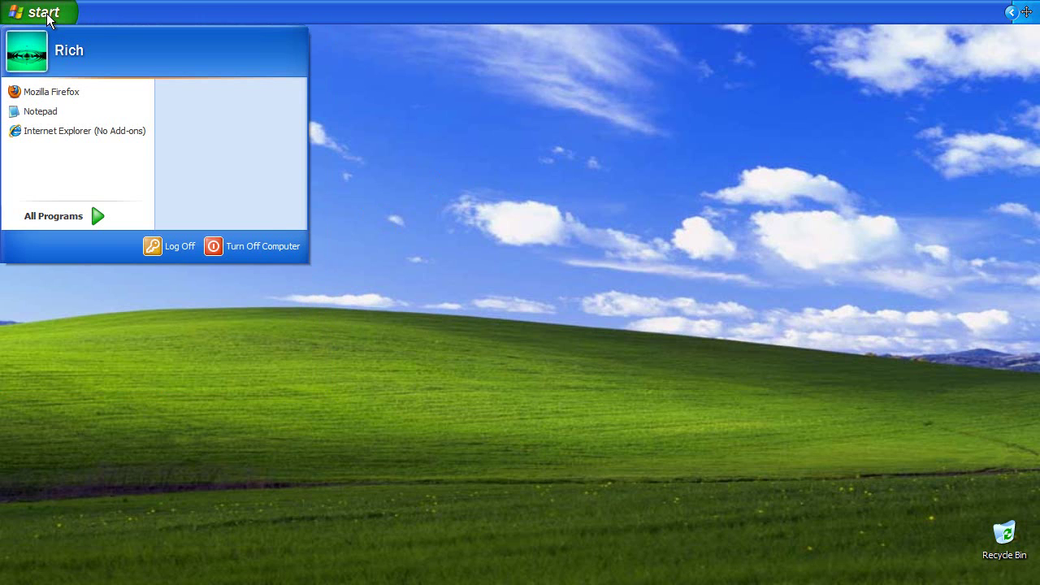
{"action": "right_click", "coordinate": [48, 94]}
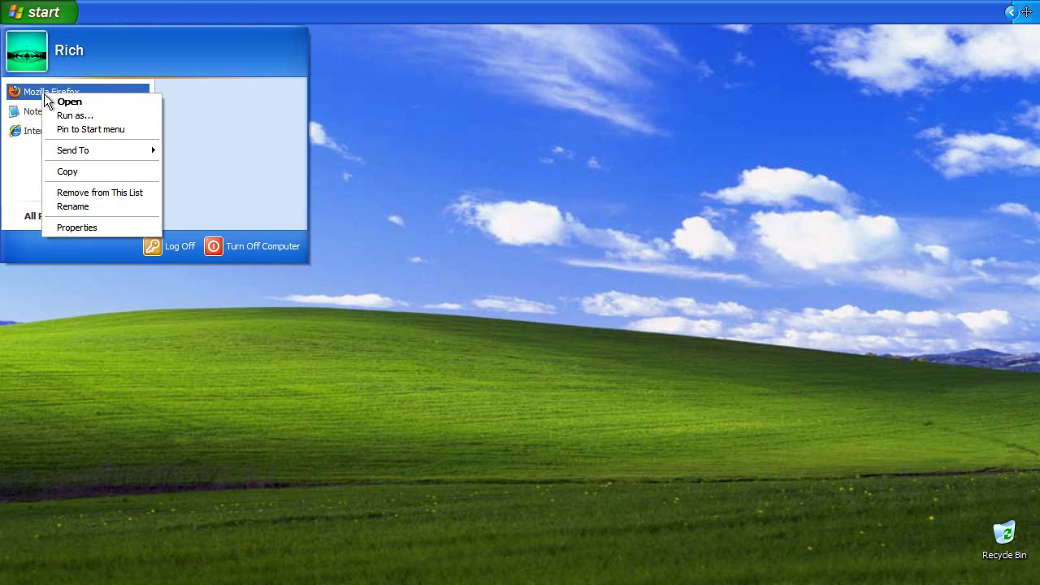
{"action": "left_click", "coordinate": [69, 191]}
{"action": "right_click", "coordinate": [47, 95]}
{"action": "left_click", "coordinate": [70, 186]}
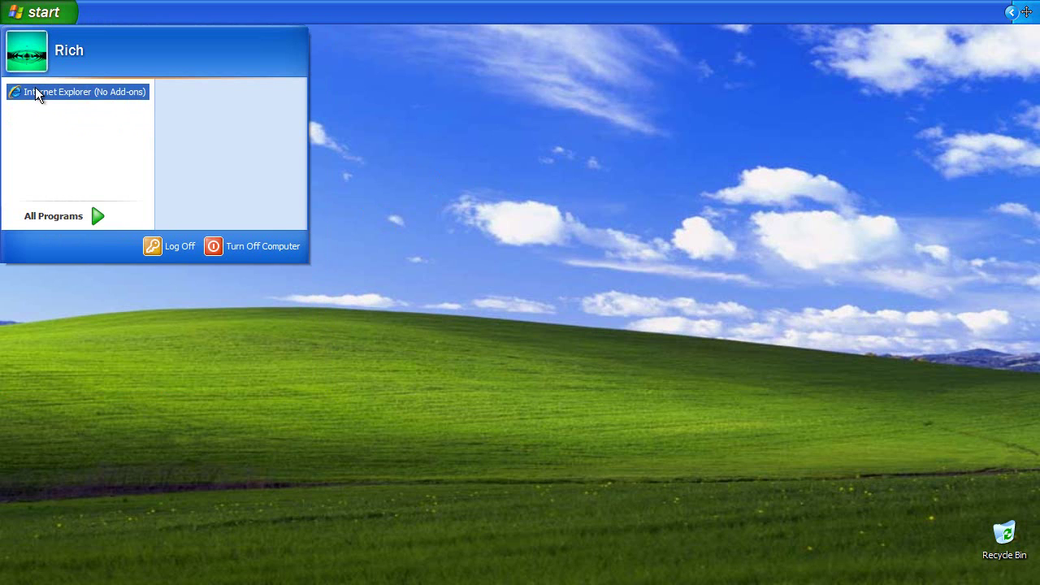
{"action": "right_click", "coordinate": [35, 87]}
{"action": "left_click", "coordinate": [73, 186]}
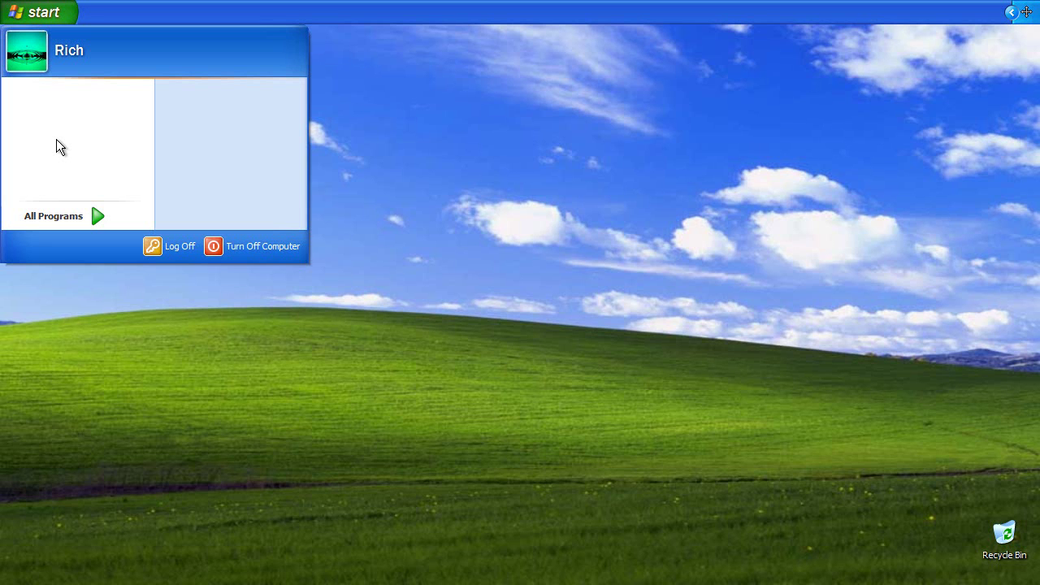
{"action": "left_click", "coordinate": [366, 180]}
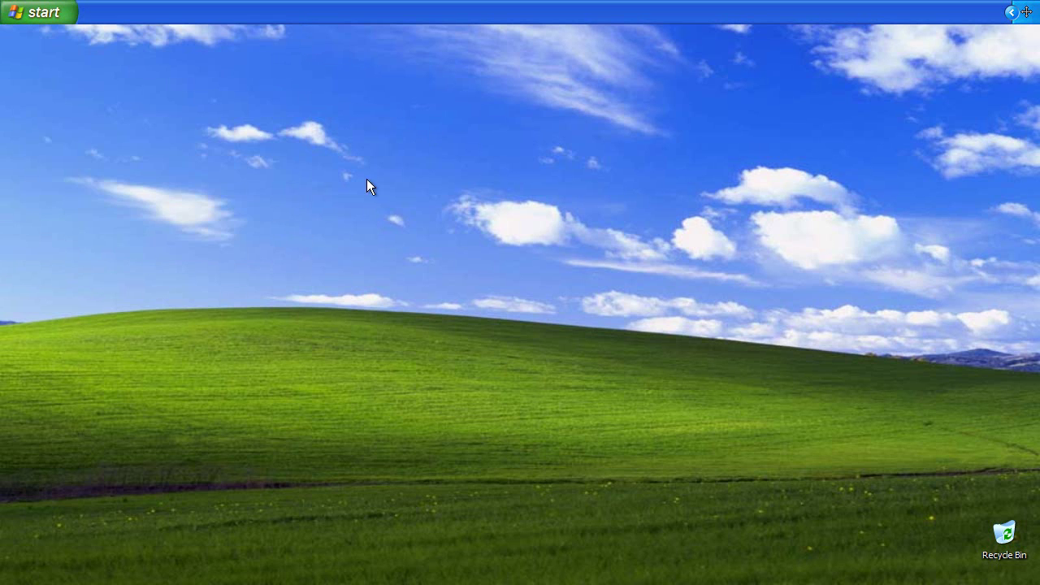
- Open the desktop's display properties and apply the Windows Classic theme
{"action": "right_click", "coordinate": [306, 108]}
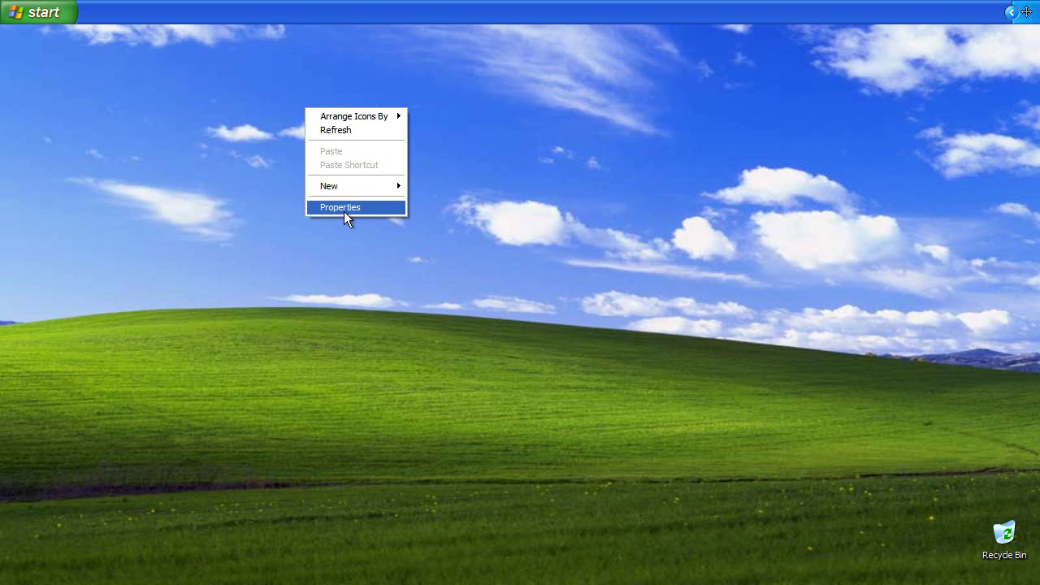
{"action": "left_click", "coordinate": [344, 210]}
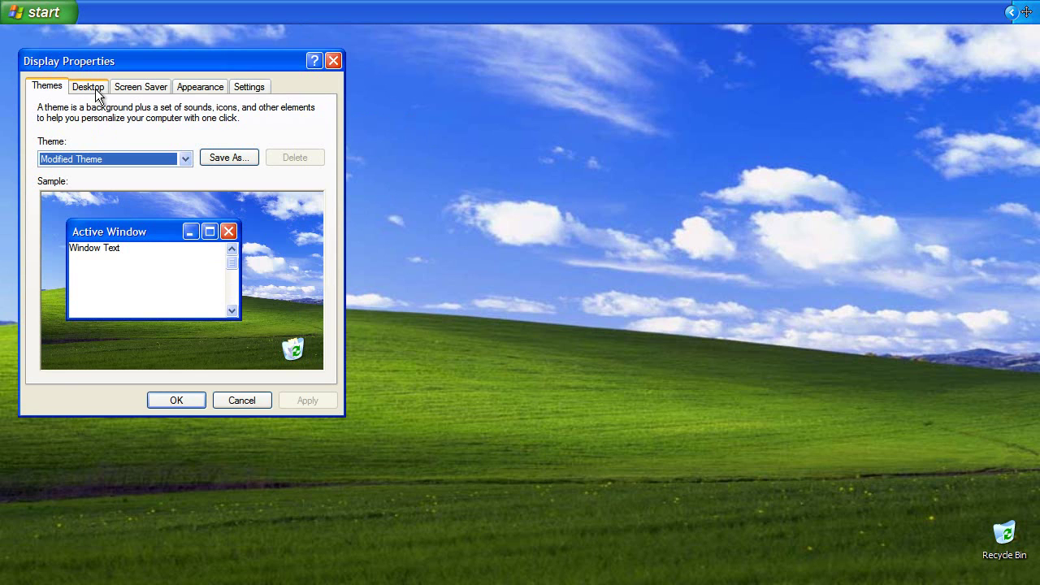
{"action": "left_click", "coordinate": [95, 88]}
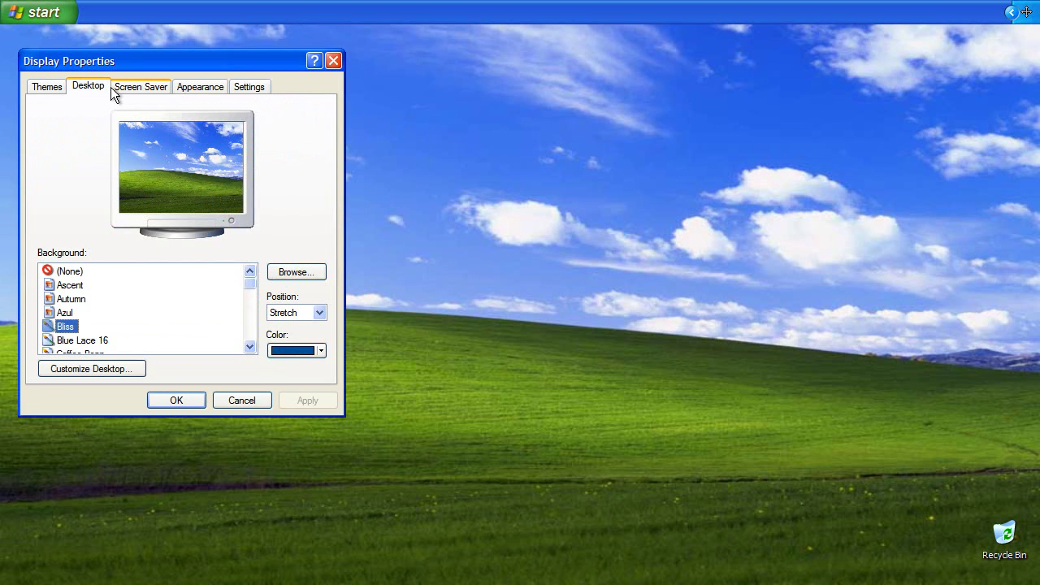
{"action": "left_click", "coordinate": [46, 86]}
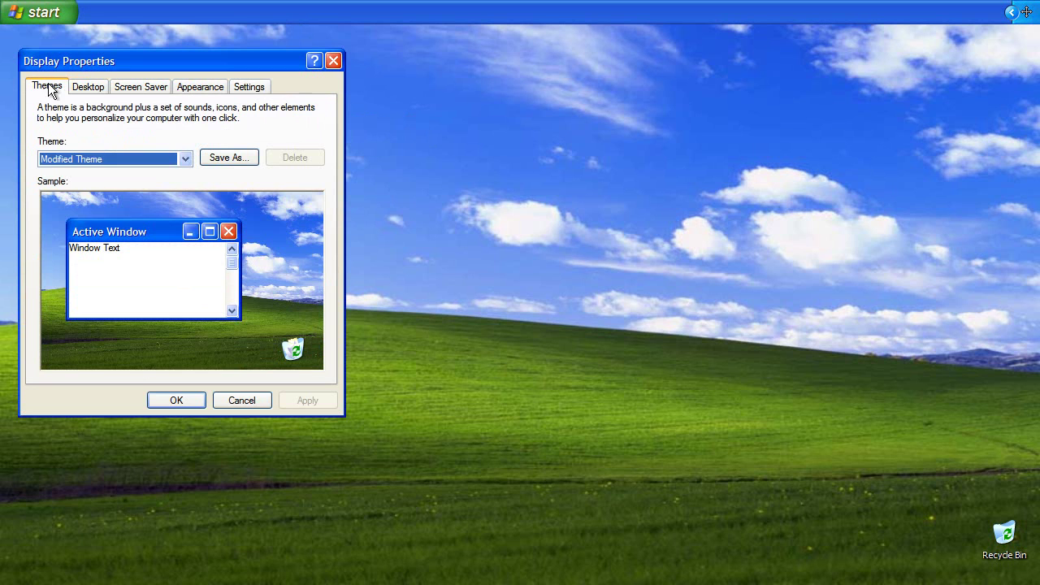
{"action": "left_click", "coordinate": [73, 159]}
{"action": "left_click", "coordinate": [74, 206]}
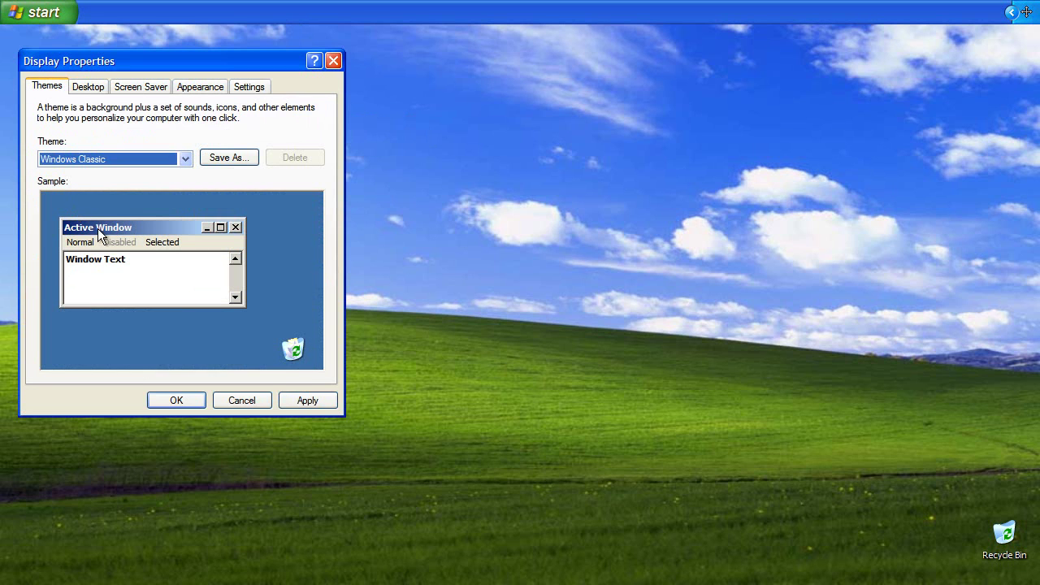
{"action": "left_click", "coordinate": [313, 404]}
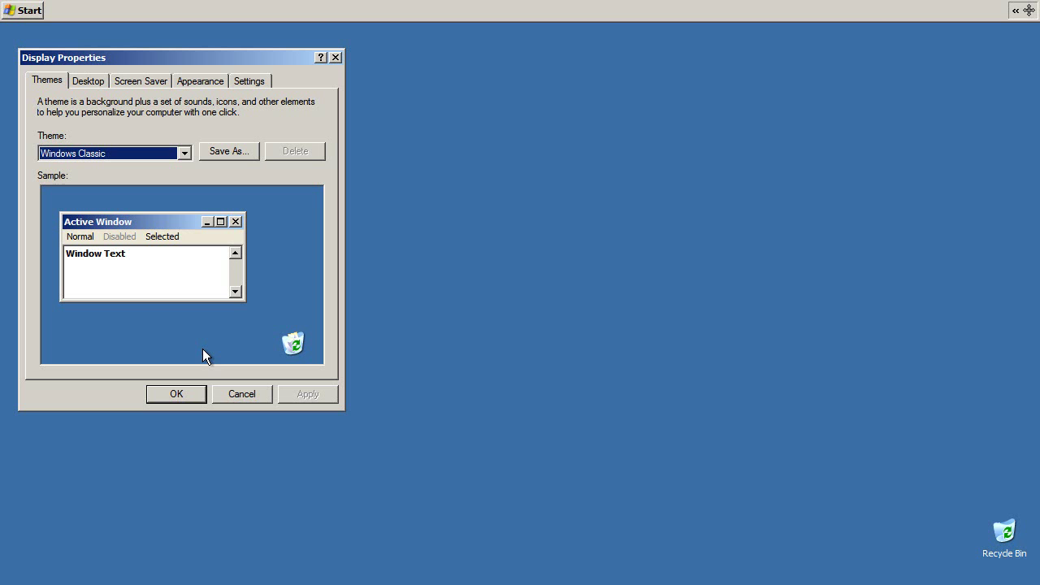
- Set font smoothing to Standard in the appearance effects, disable menu shadows and window contents while dragging, and apply the changes
{"action": "left_click", "coordinate": [202, 77]}
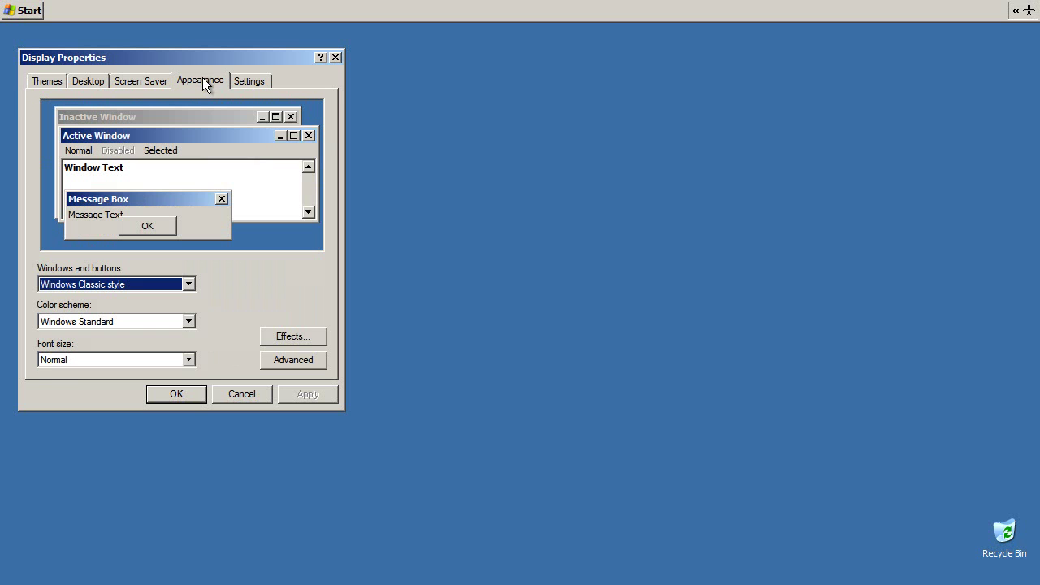
{"action": "left_click", "coordinate": [294, 339]}
{"action": "left_click", "coordinate": [416, 267]}
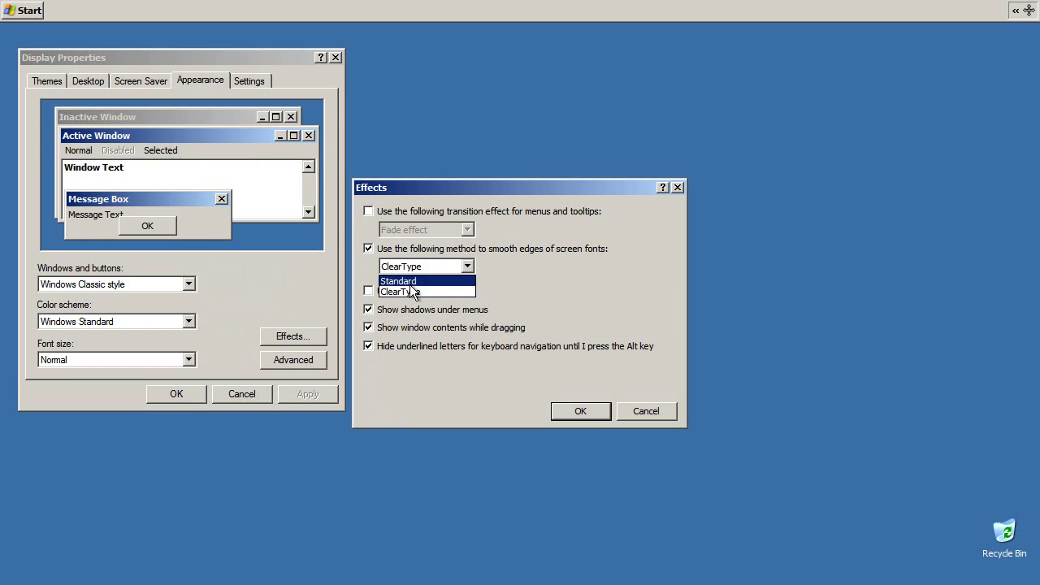
{"action": "left_click", "coordinate": [406, 281]}
{"action": "left_click", "coordinate": [397, 316]}
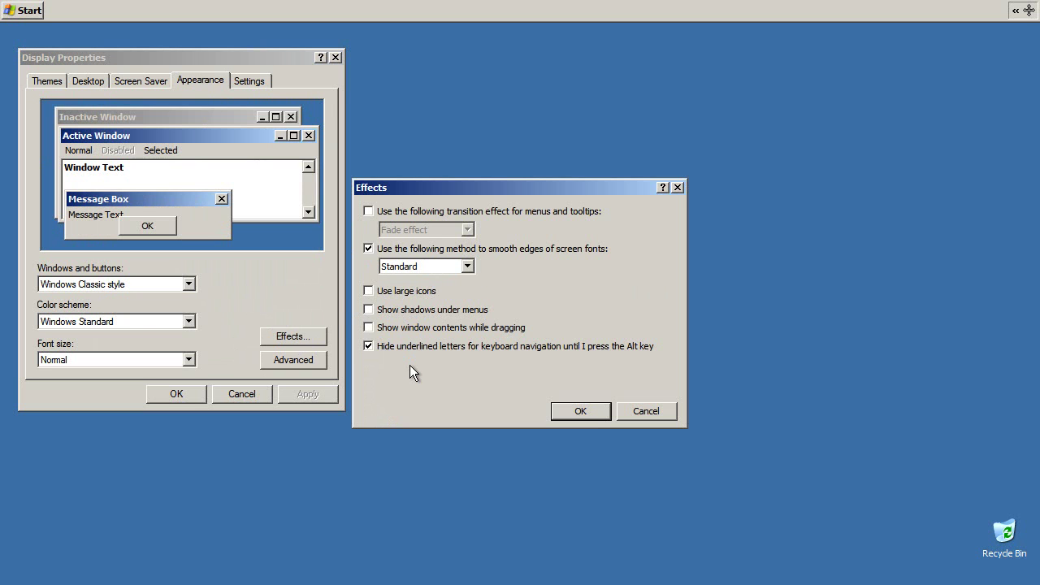
{"action": "left_click", "coordinate": [579, 411]}
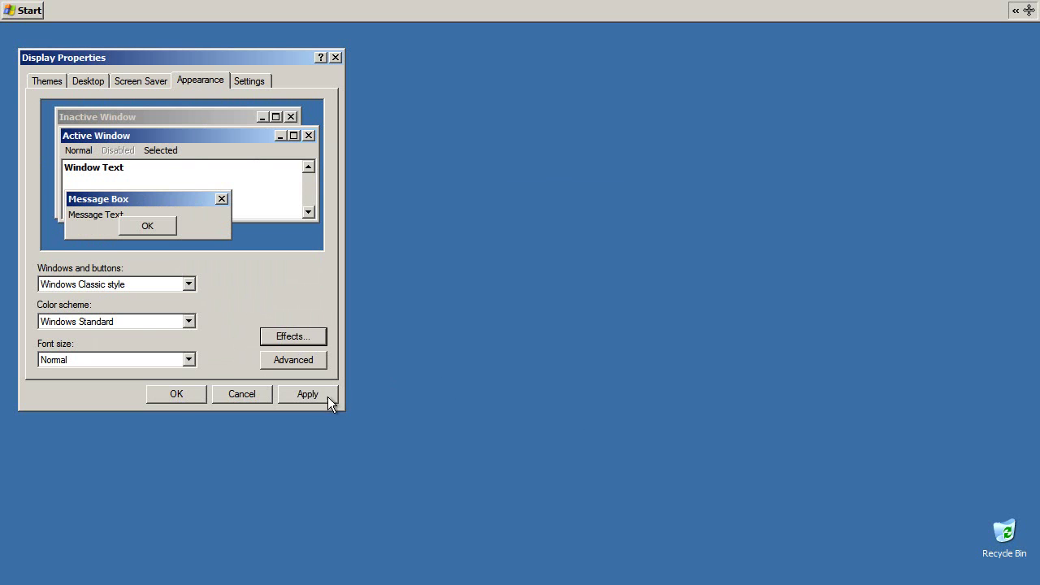
{"action": "left_click", "coordinate": [325, 396]}
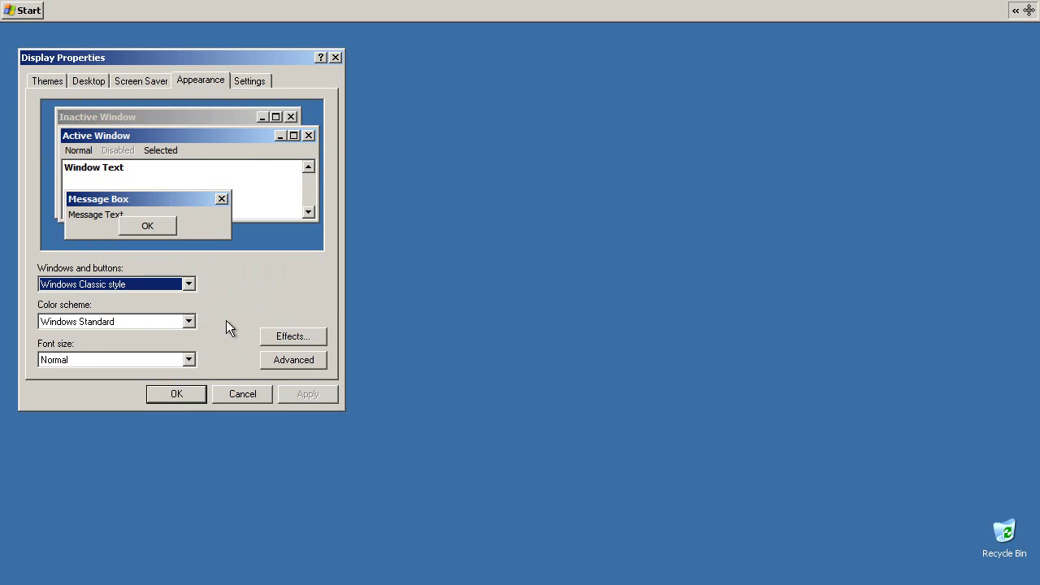
- In the advanced appearance settings, set the 3D Objects color to black and their text color to light gray
{"action": "left_click", "coordinate": [297, 360]}
{"action": "left_click", "coordinate": [423, 387]}
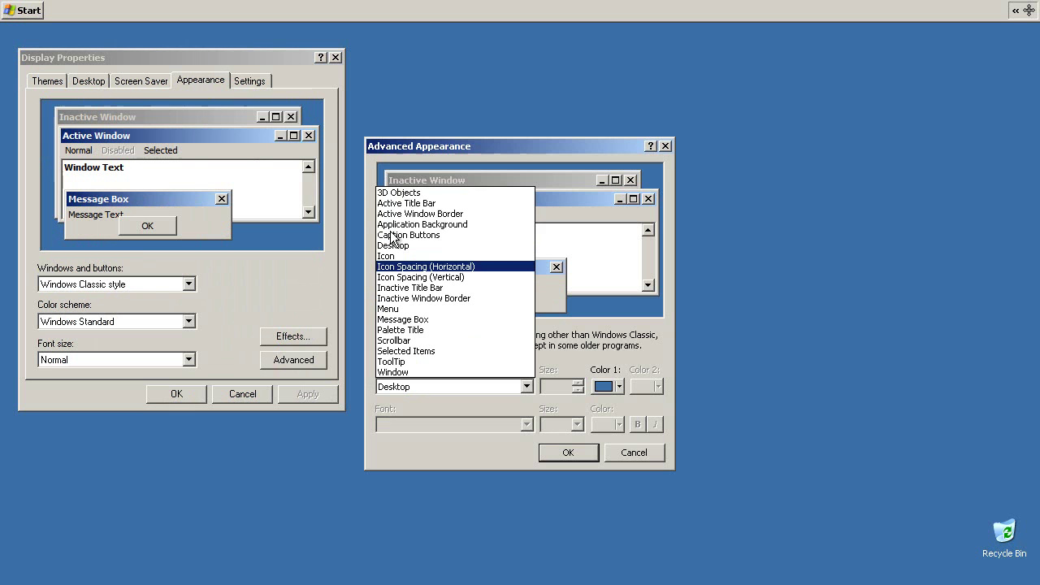
{"action": "left_click", "coordinate": [415, 193]}
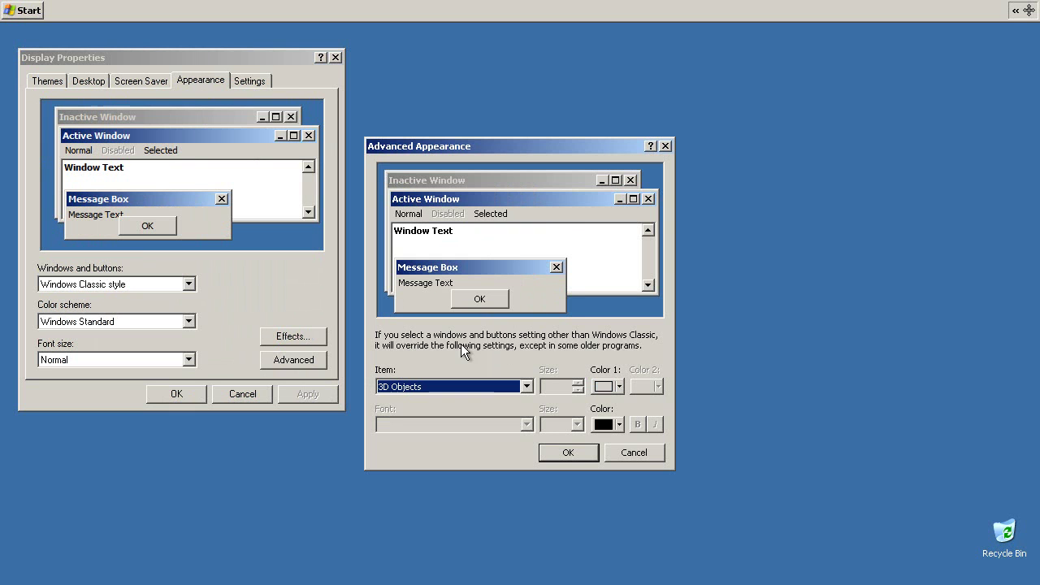
{"action": "left_click", "coordinate": [606, 387]}
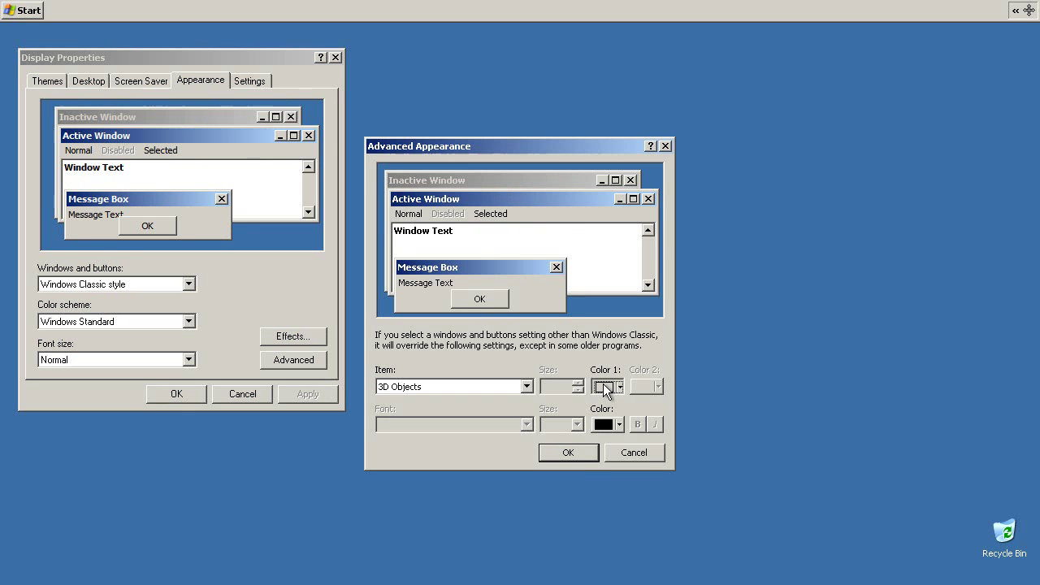
{"action": "left_click", "coordinate": [604, 388]}
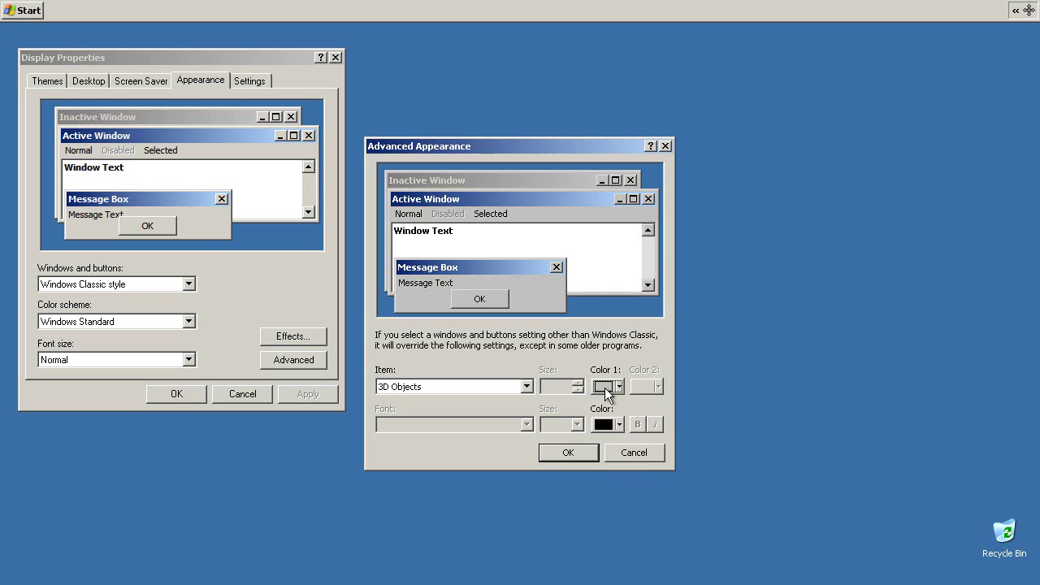
{"action": "left_click", "coordinate": [604, 388]}
{"action": "left_click", "coordinate": [619, 407]}
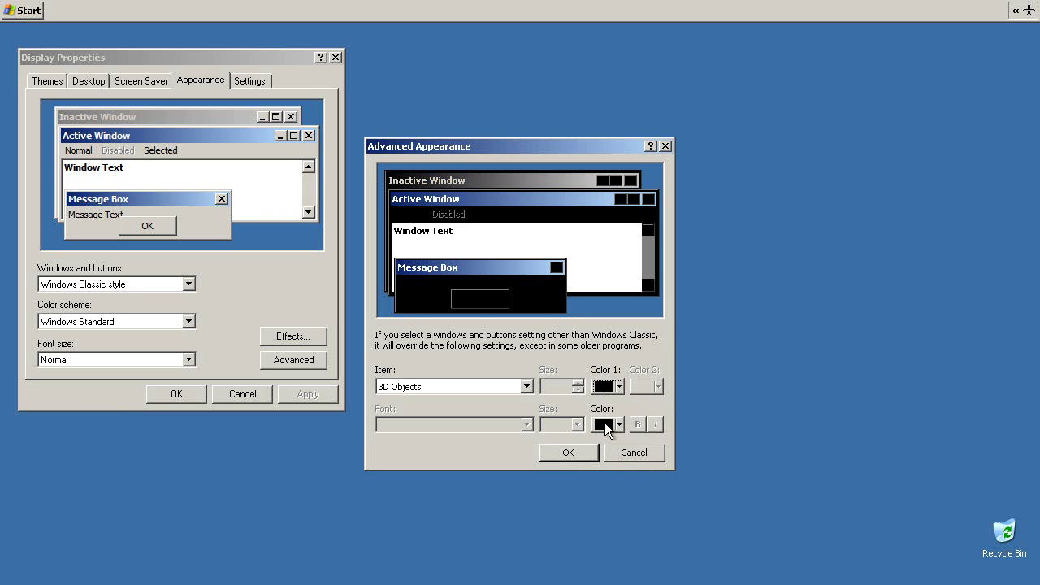
{"action": "left_click", "coordinate": [604, 424]}
{"action": "left_click", "coordinate": [638, 445]}
- Set both gradient colors of the Active Title Bar to black
{"action": "left_click", "coordinate": [438, 387]}
{"action": "left_click", "coordinate": [438, 203]}
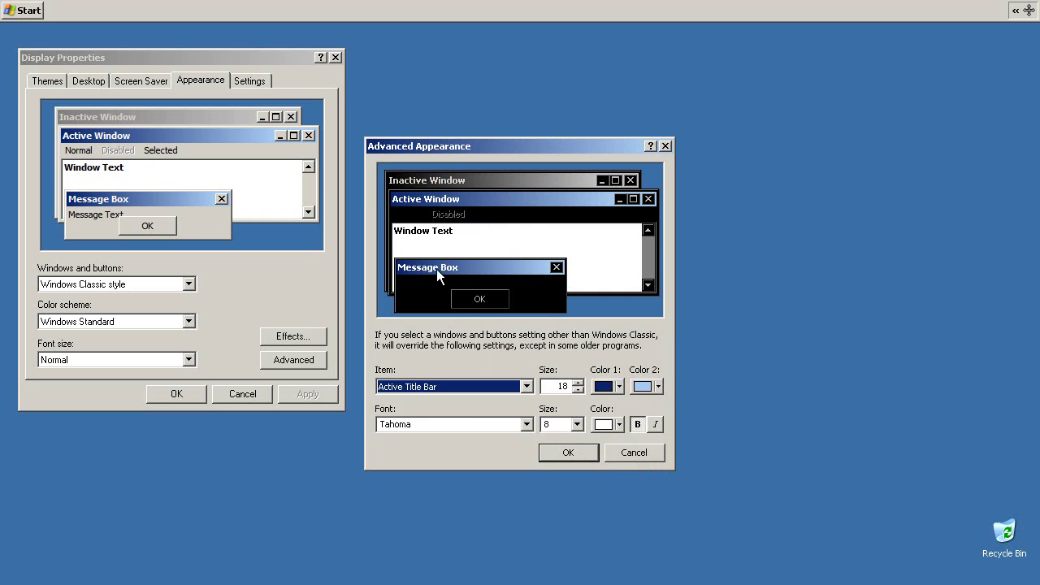
{"action": "left_click", "coordinate": [605, 388]}
{"action": "left_click", "coordinate": [623, 407]}
{"action": "left_click", "coordinate": [656, 387]}
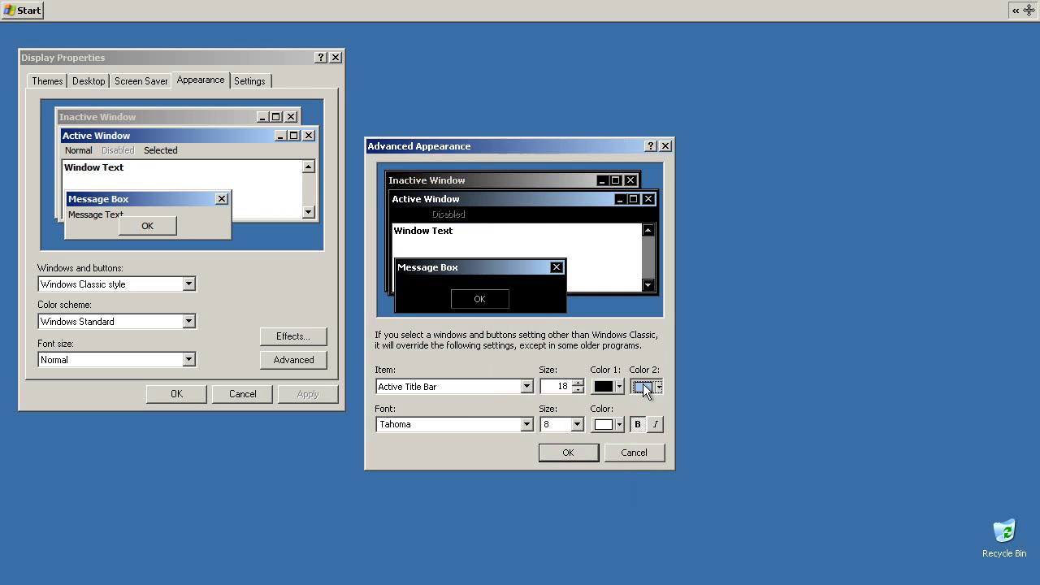
{"action": "left_click", "coordinate": [659, 408]}
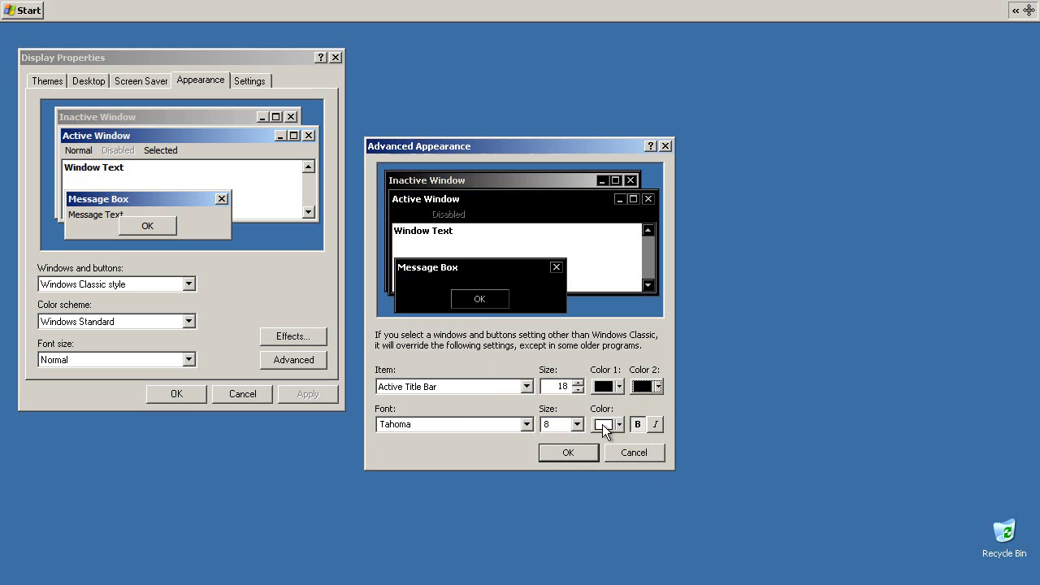
- Give the Active Title Bar text a custom light gray with luminosity 200 and change its font to Fixedsys
{"action": "left_click", "coordinate": [604, 423]}
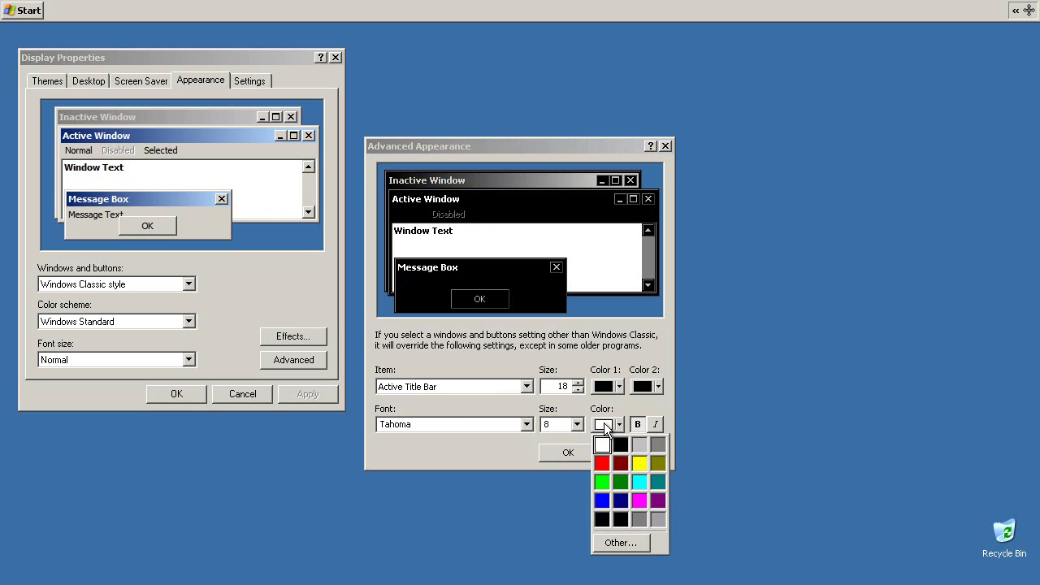
{"action": "left_click", "coordinate": [622, 543]}
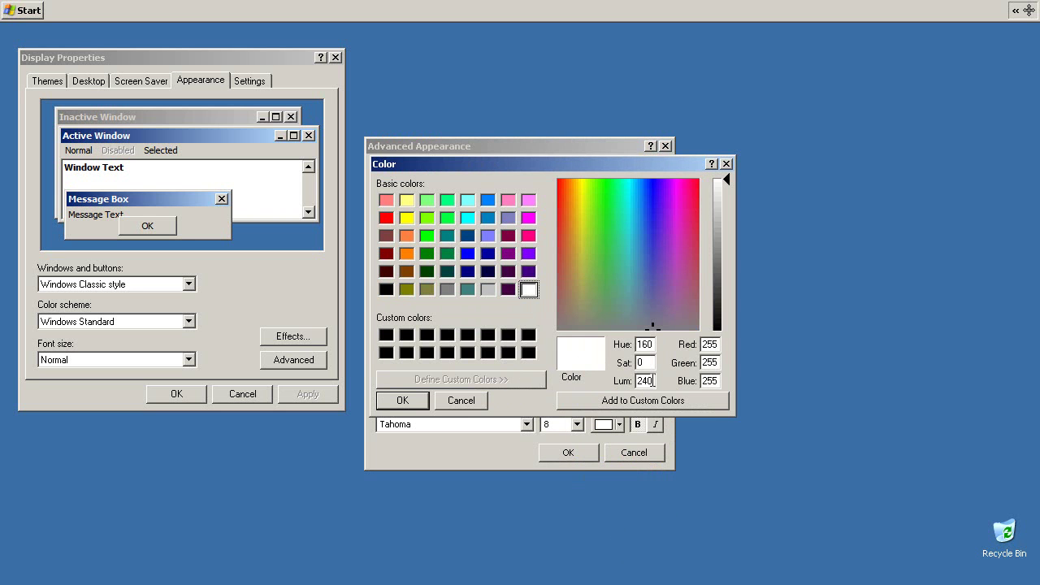
{"action": "double_click", "coordinate": [651, 381]}
{"action": "type", "text": "100"}
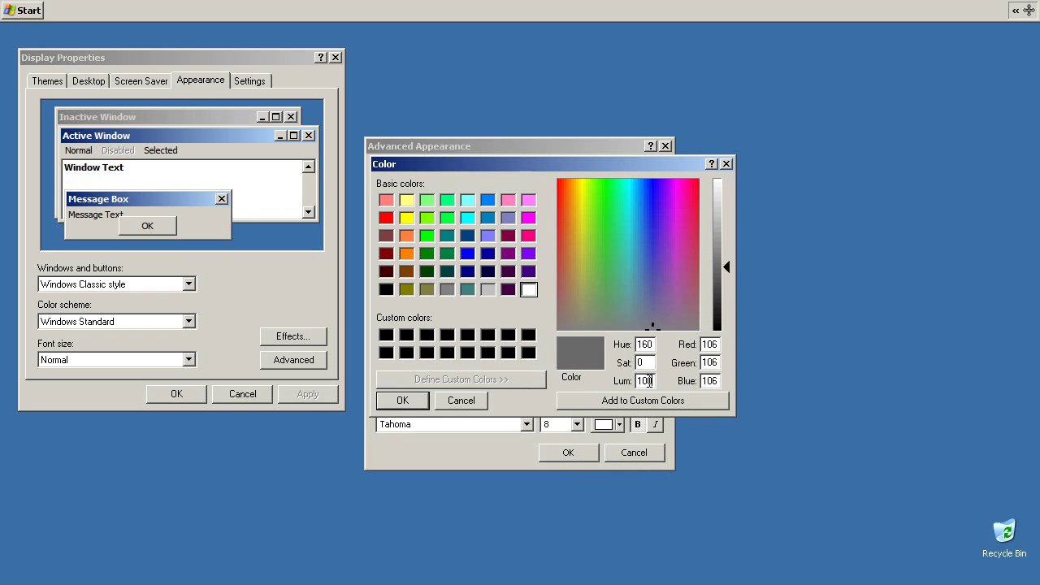
{"action": "double_click", "coordinate": [635, 381]}
{"action": "type", "text": "200"}
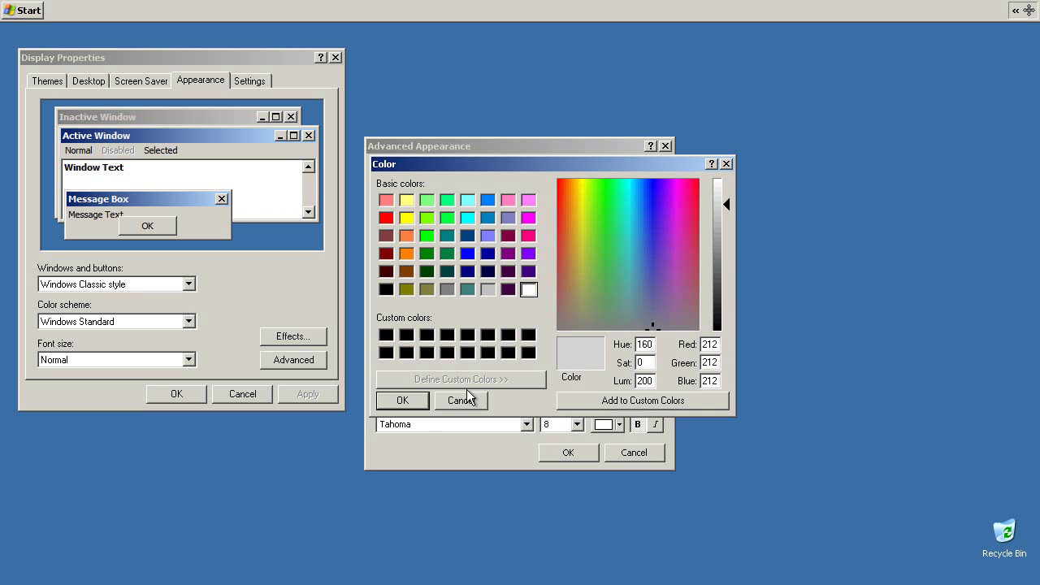
{"action": "left_click", "coordinate": [402, 399]}
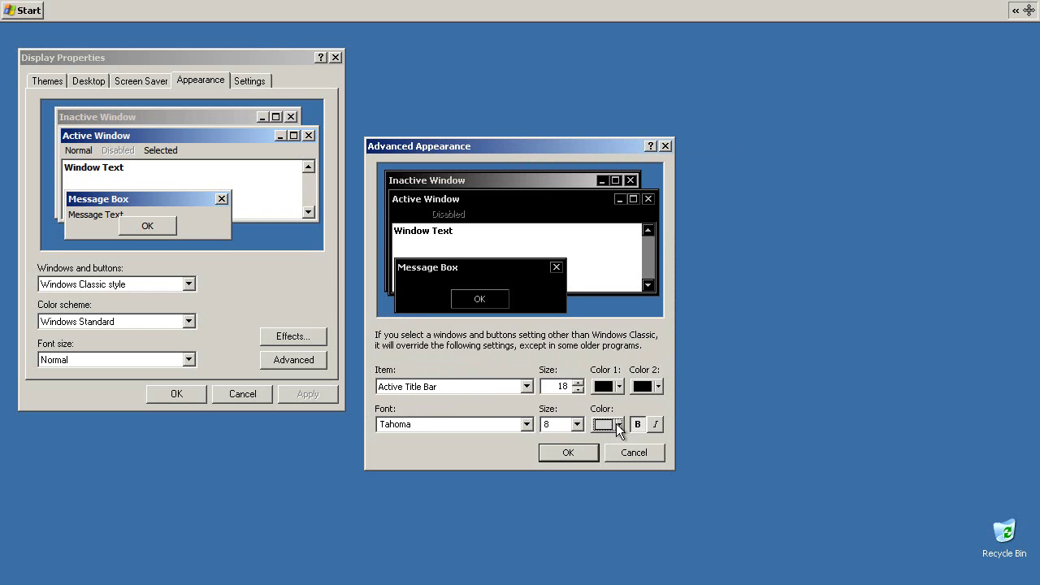
{"action": "left_click", "coordinate": [528, 424]}
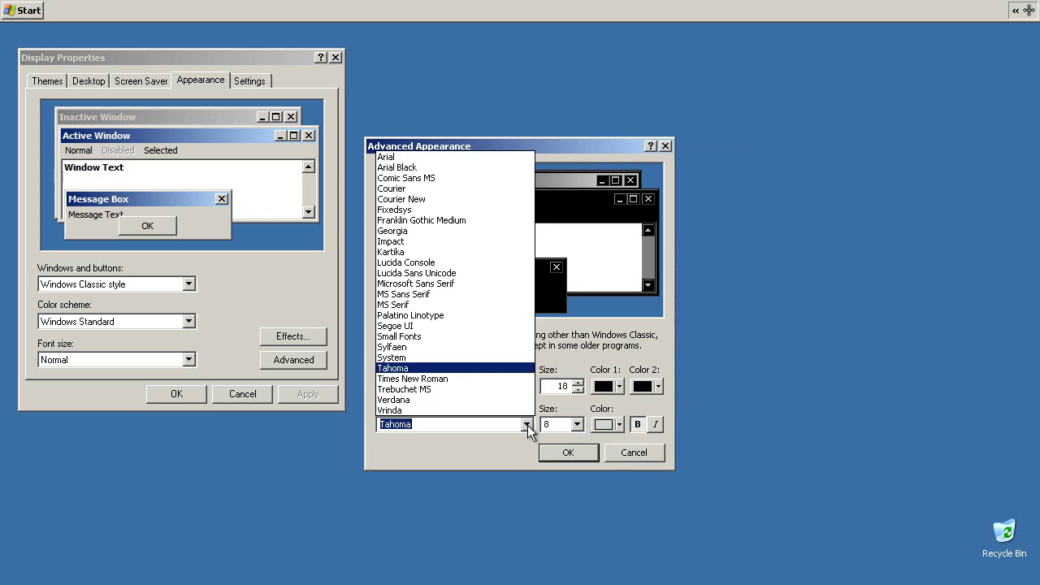
{"action": "left_click", "coordinate": [395, 210]}
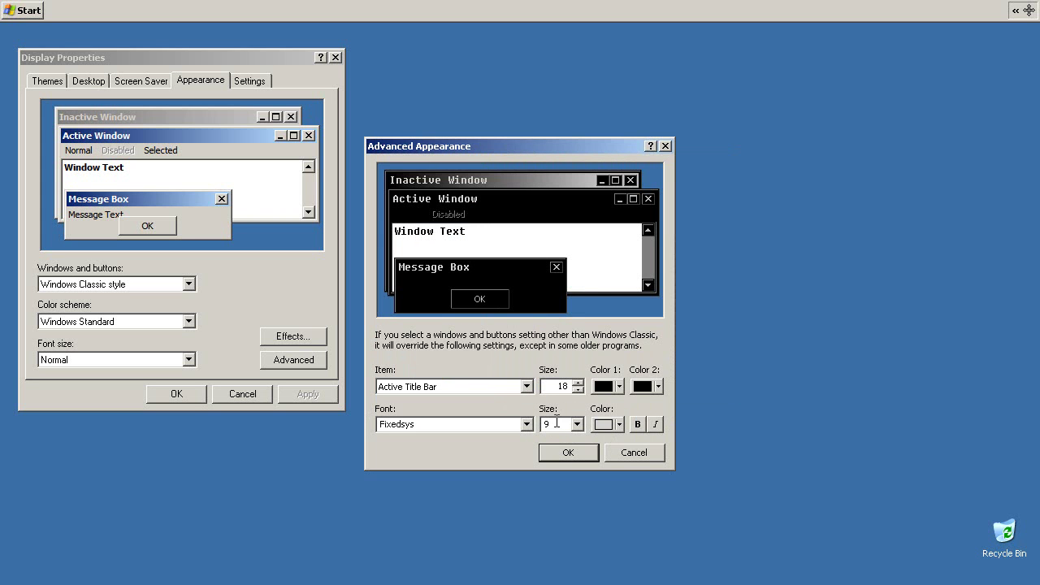
- Set the Active Window Border size to 2
{"action": "left_click", "coordinate": [456, 388]}
{"action": "left_click", "coordinate": [420, 215]}
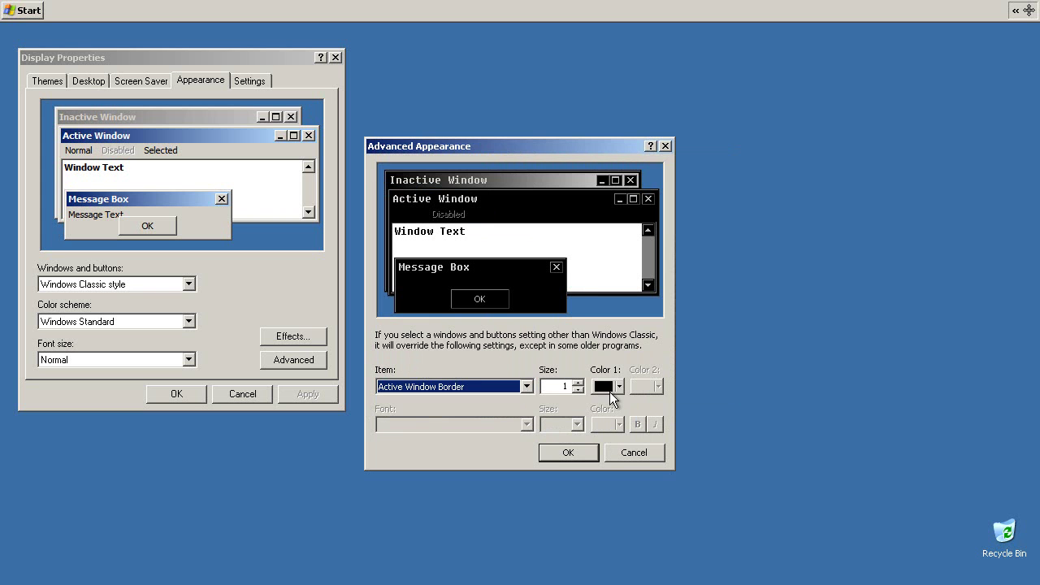
{"action": "left_click", "coordinate": [578, 383]}
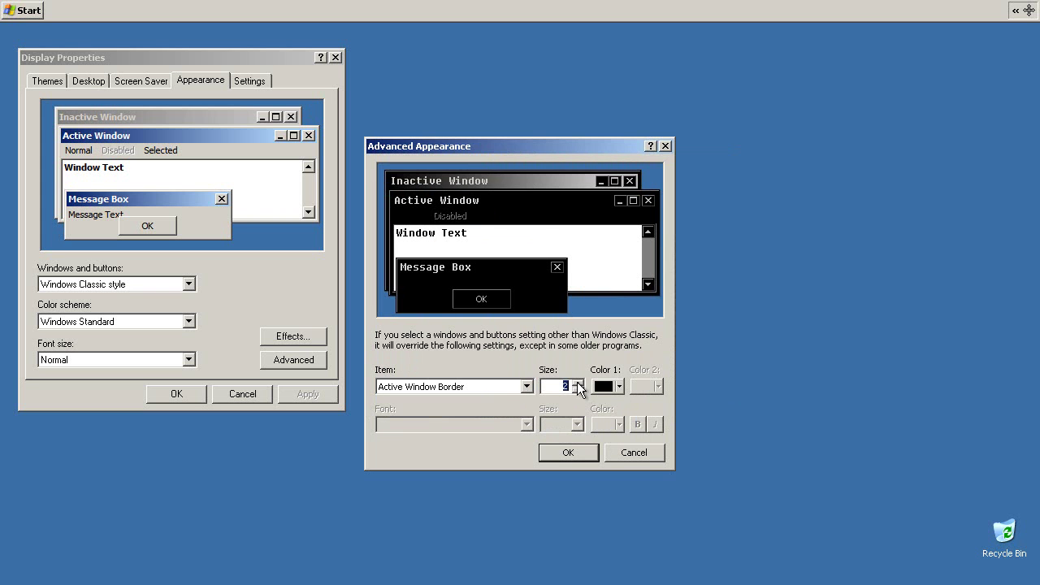
{"action": "left_click", "coordinate": [459, 386]}
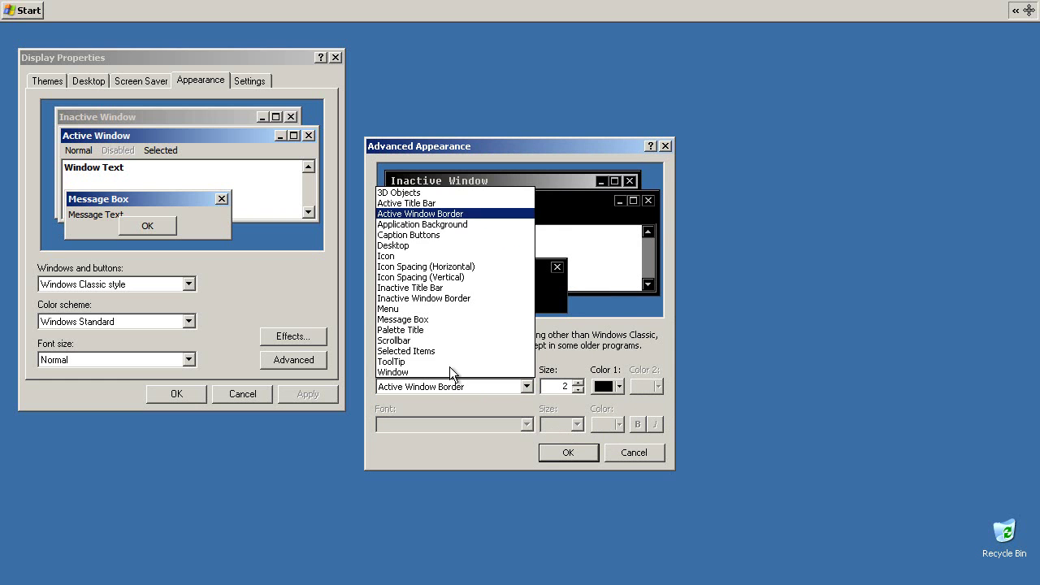
{"action": "left_click", "coordinate": [460, 387]}
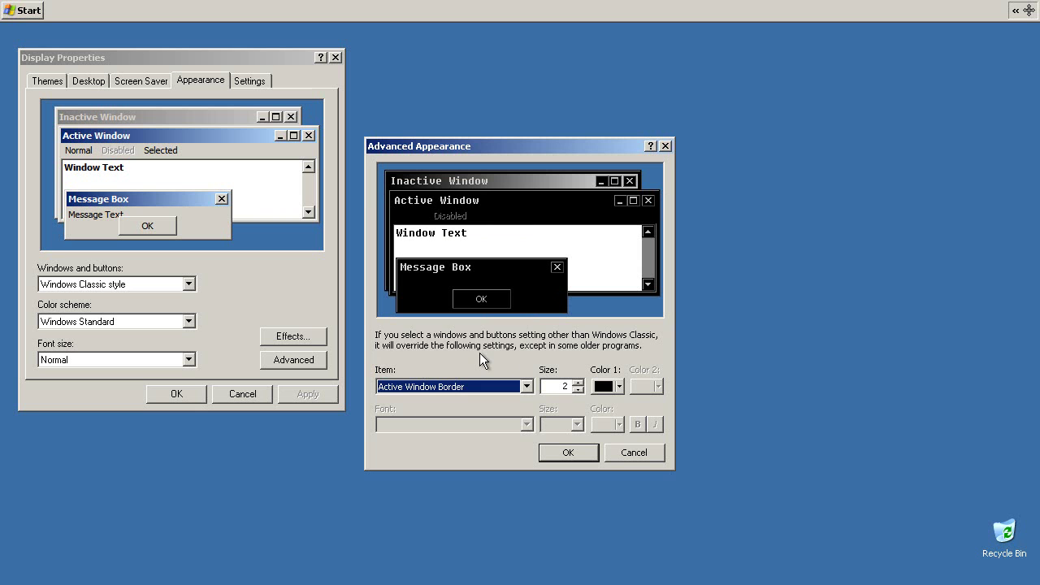
- Pass over the Application Background and Caption Buttons items and set the Desktop item's color to black
{"action": "left_click", "coordinate": [457, 387]}
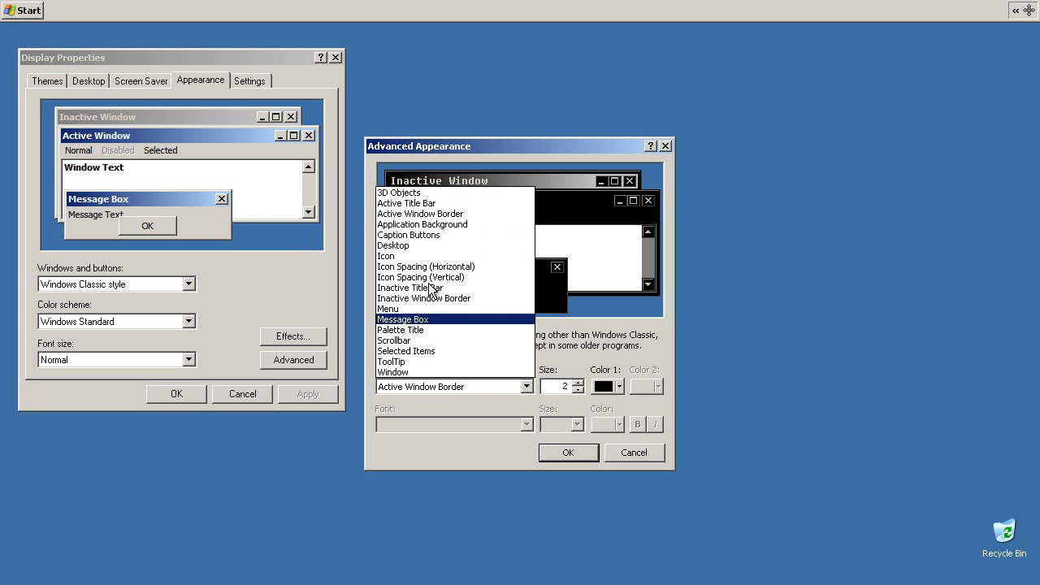
{"action": "left_click", "coordinate": [429, 227]}
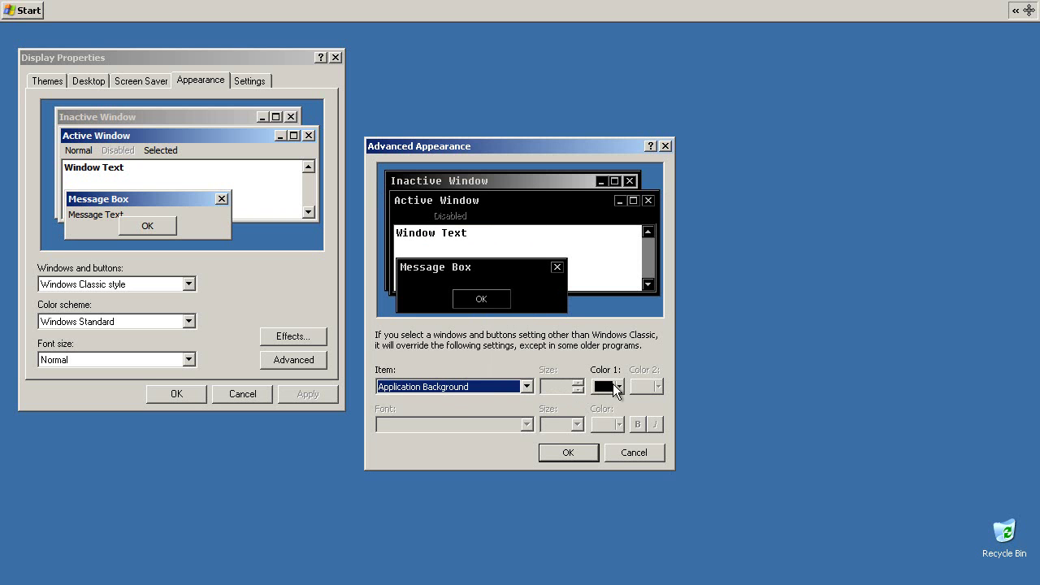
{"action": "left_click", "coordinate": [459, 387]}
{"action": "left_click", "coordinate": [398, 235]}
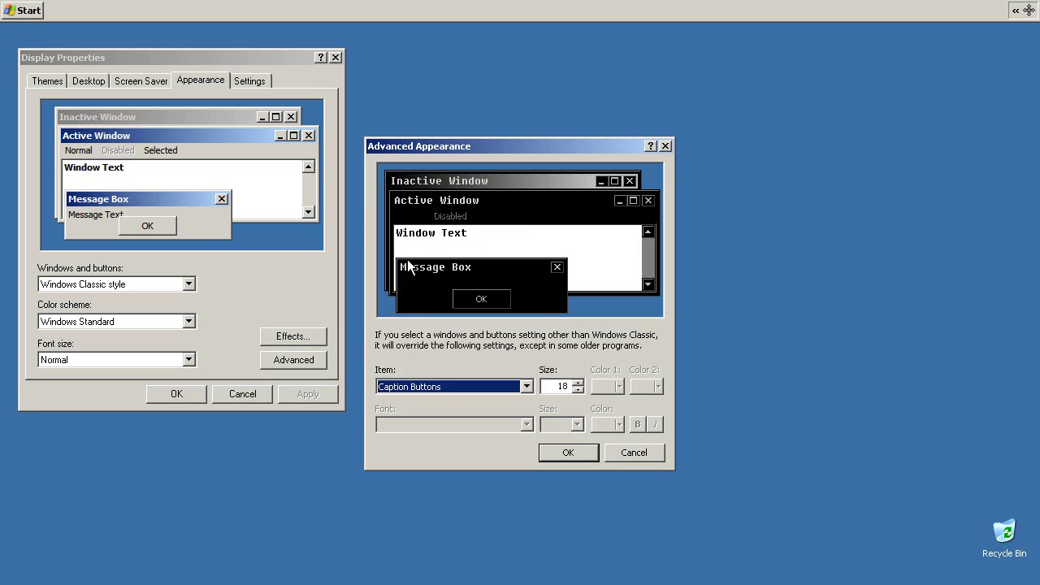
{"action": "left_click", "coordinate": [428, 386]}
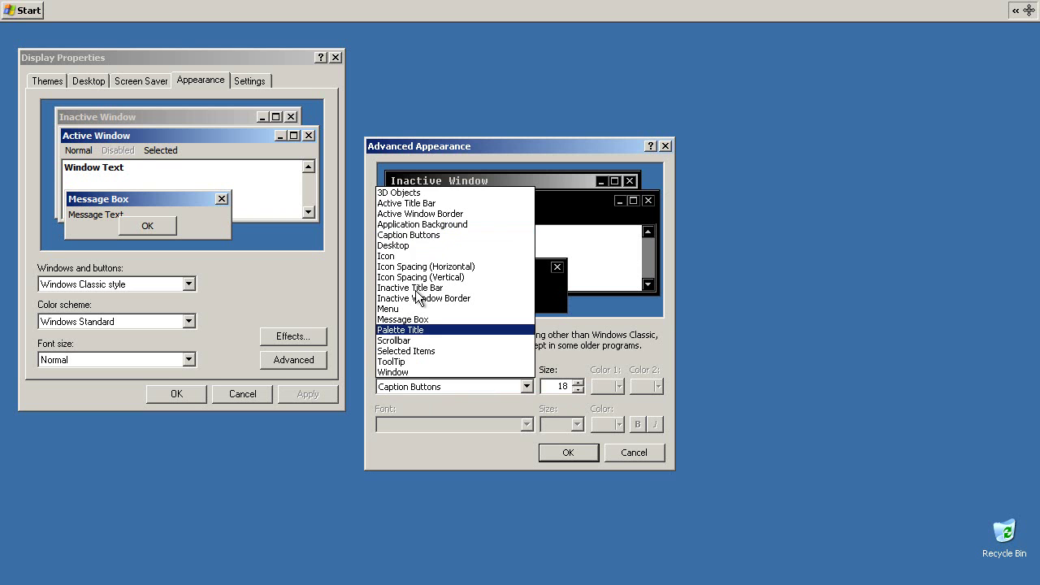
{"action": "left_click", "coordinate": [411, 246]}
{"action": "left_click", "coordinate": [605, 386]}
{"action": "left_click", "coordinate": [615, 404]}
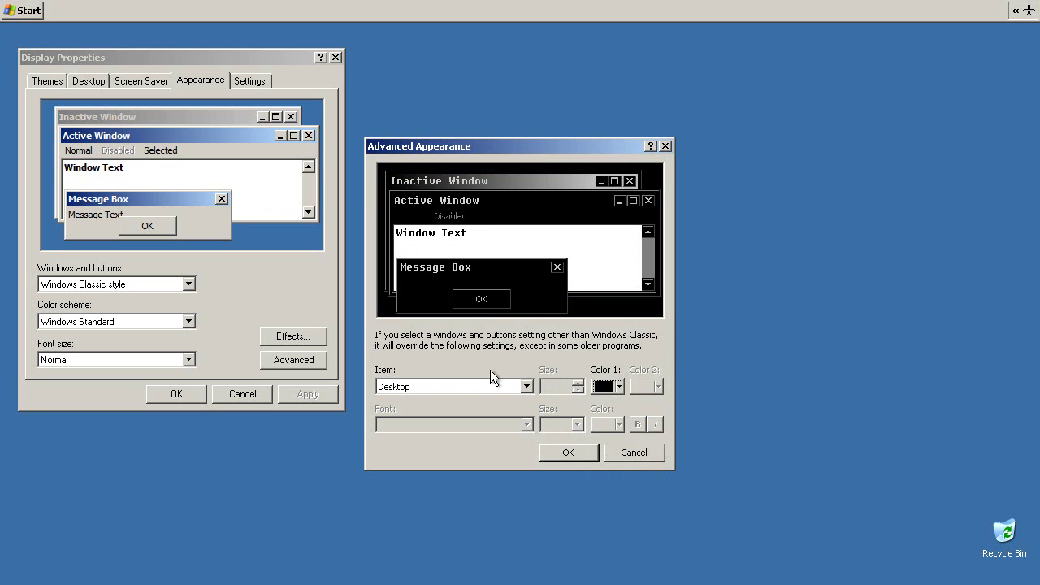
- Change the font of the Icon item to Courier
{"action": "left_click", "coordinate": [436, 388]}
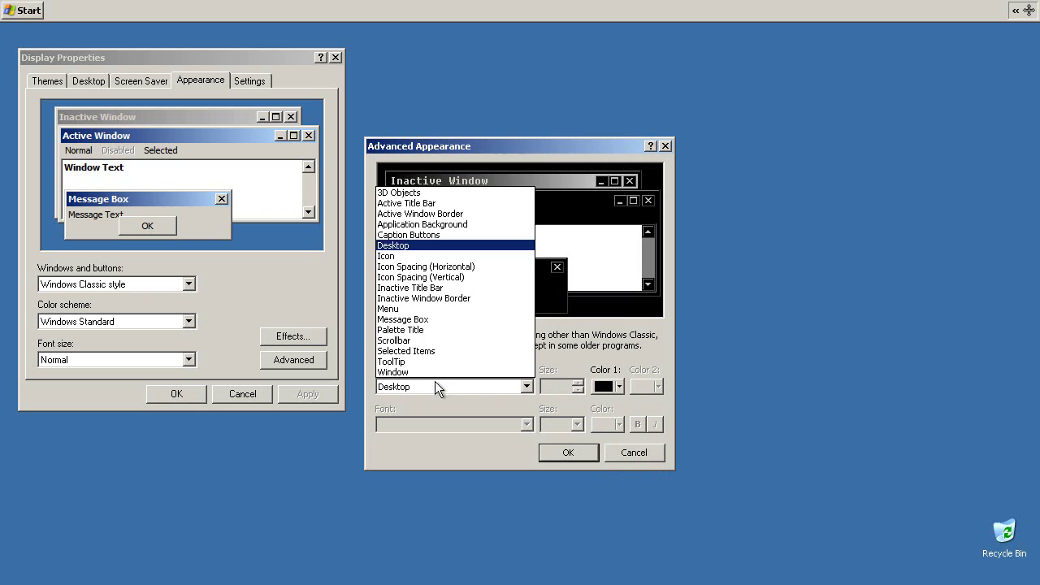
{"action": "left_click", "coordinate": [406, 255]}
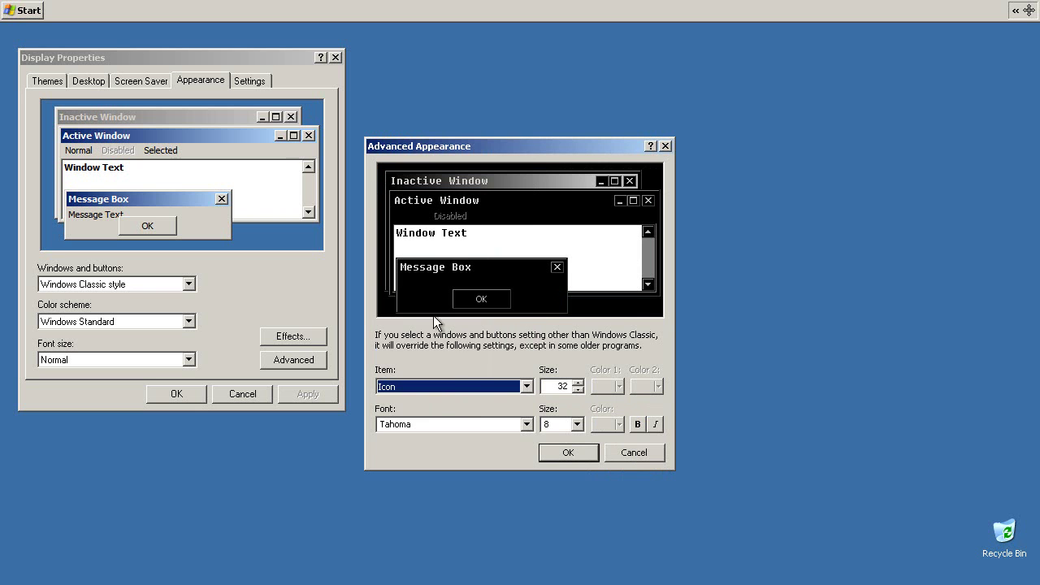
{"action": "left_click", "coordinate": [526, 424]}
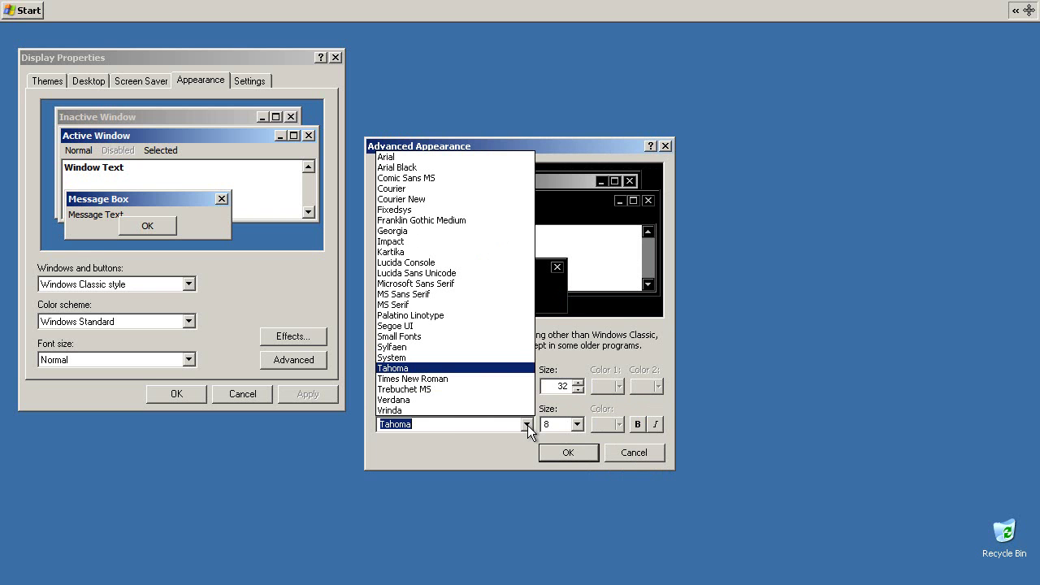
{"action": "left_click", "coordinate": [411, 189]}
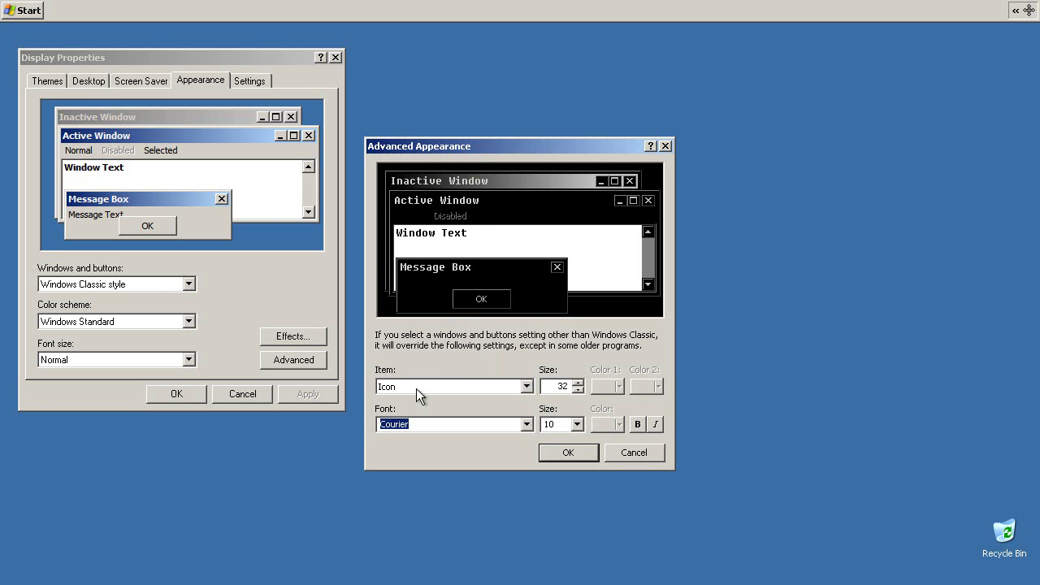
- Set the second gradient color of the Inactive Title Bar to black, leaving both icon spacing items as they are
{"action": "left_click", "coordinate": [527, 386]}
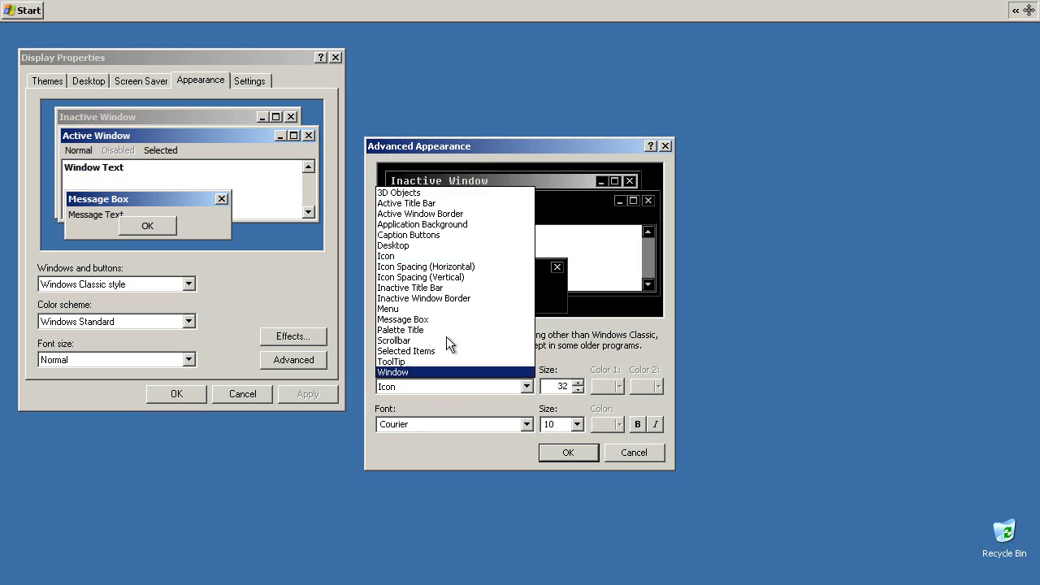
{"action": "left_click", "coordinate": [439, 267]}
{"action": "left_click", "coordinate": [526, 387]}
{"action": "left_click", "coordinate": [431, 277]}
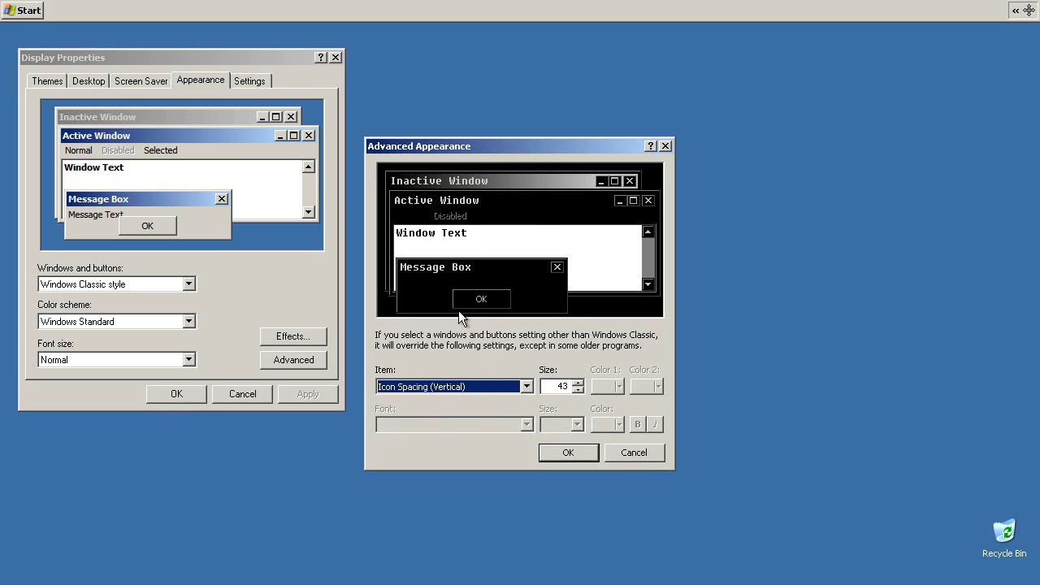
{"action": "left_click", "coordinate": [517, 388]}
{"action": "left_click", "coordinate": [425, 287]}
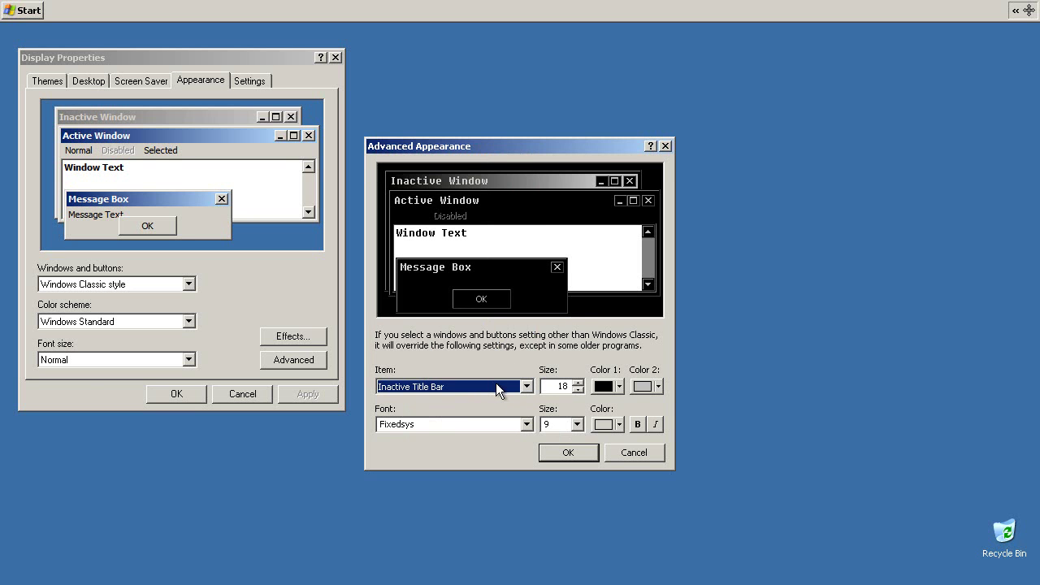
{"action": "left_click", "coordinate": [642, 385]}
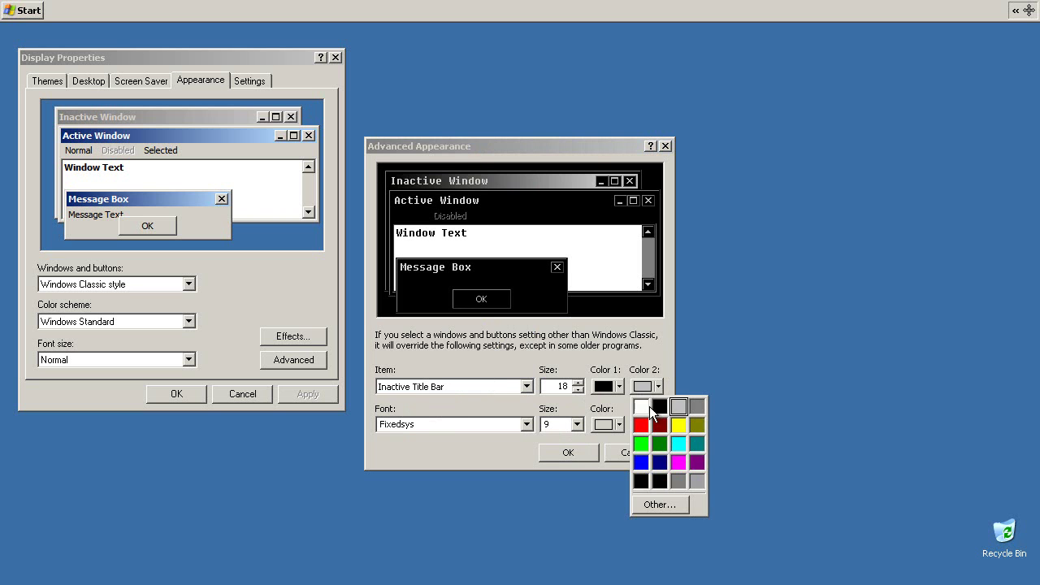
{"action": "left_click", "coordinate": [658, 406]}
- Give the Inactive Title Bar text a custom dark gray, based on white with luminosity 100
{"action": "left_click", "coordinate": [601, 424]}
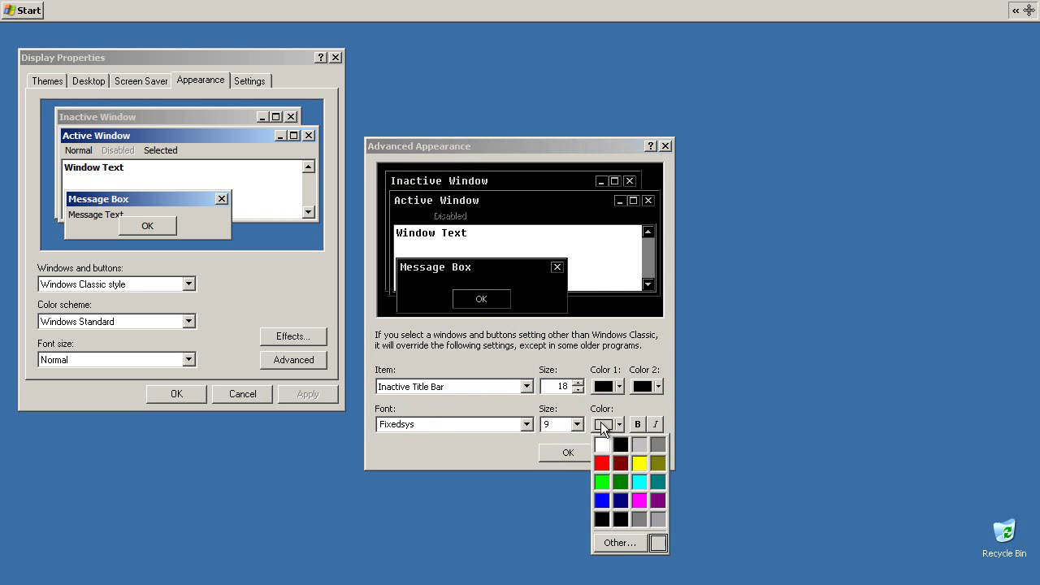
{"action": "left_click", "coordinate": [615, 543]}
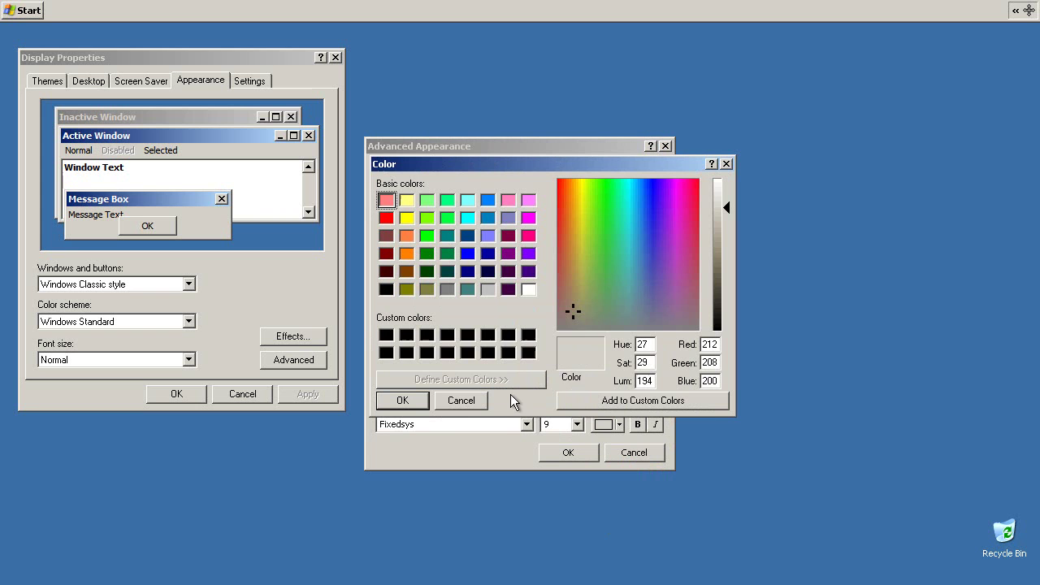
{"action": "left_click", "coordinate": [528, 289]}
{"action": "left_click_drag", "start_coordinate": [647, 380], "coordinate": [588, 383]}
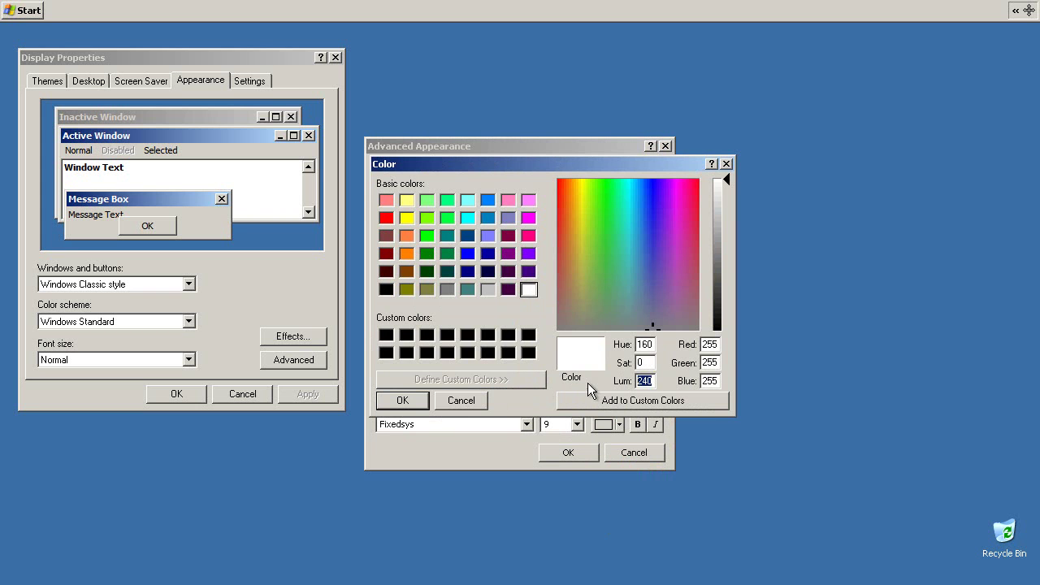
{"action": "type", "text": "100"}
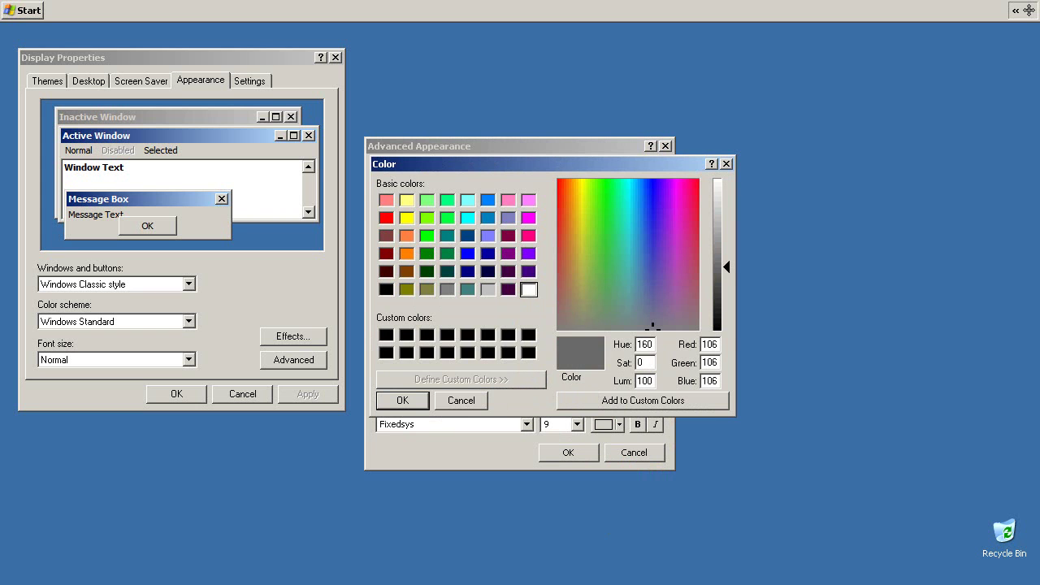
{"action": "left_click", "coordinate": [402, 399]}
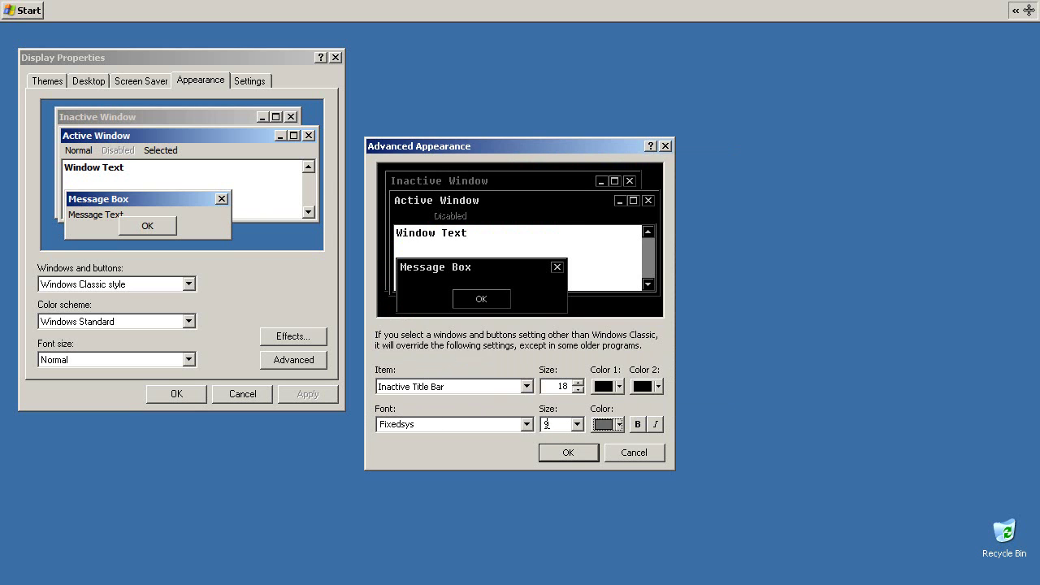
- Set the Menu item's font to Courier and its text color to light gray
{"action": "left_click", "coordinate": [525, 388]}
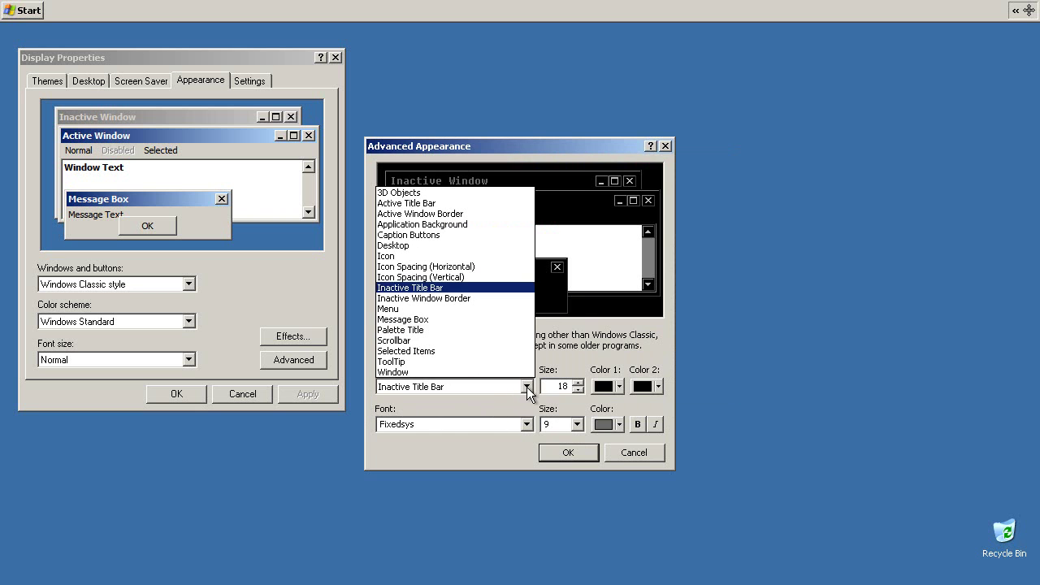
{"action": "left_click", "coordinate": [430, 299]}
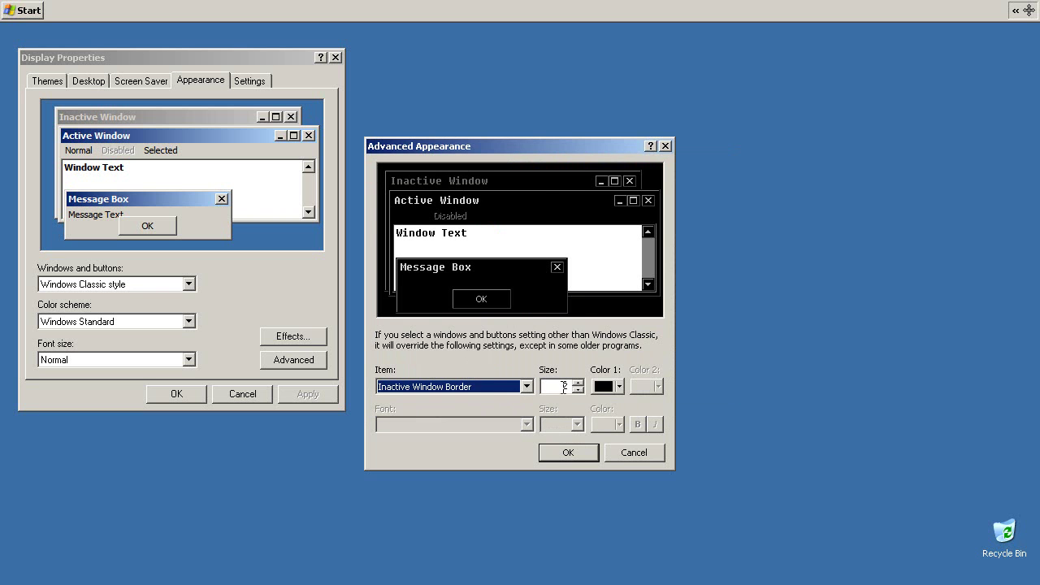
{"action": "left_click", "coordinate": [526, 387]}
{"action": "left_click", "coordinate": [399, 310]}
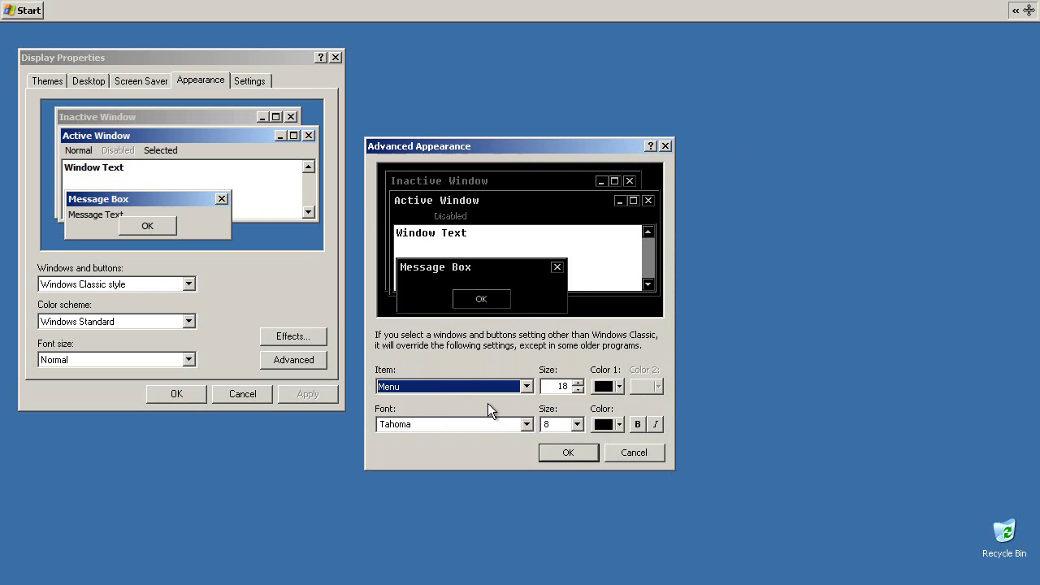
{"action": "left_click", "coordinate": [526, 424]}
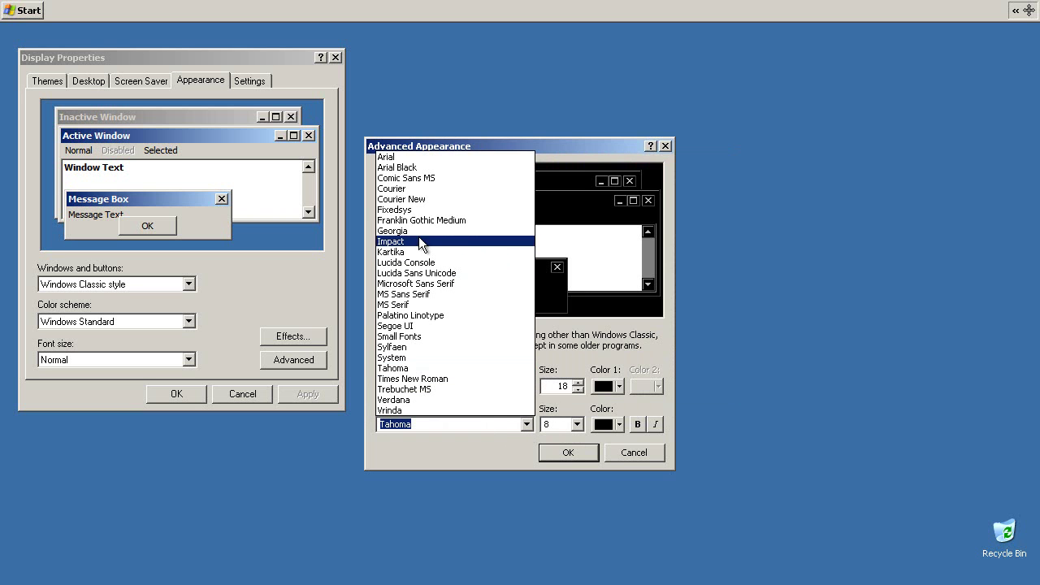
{"action": "left_click", "coordinate": [419, 188]}
{"action": "left_click", "coordinate": [610, 425]}
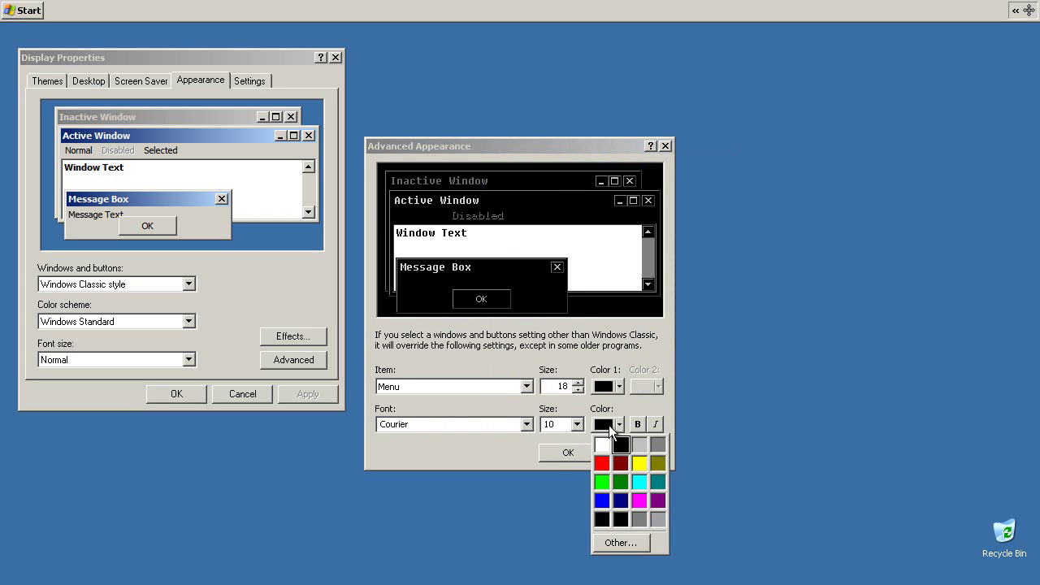
{"action": "left_click", "coordinate": [636, 444]}
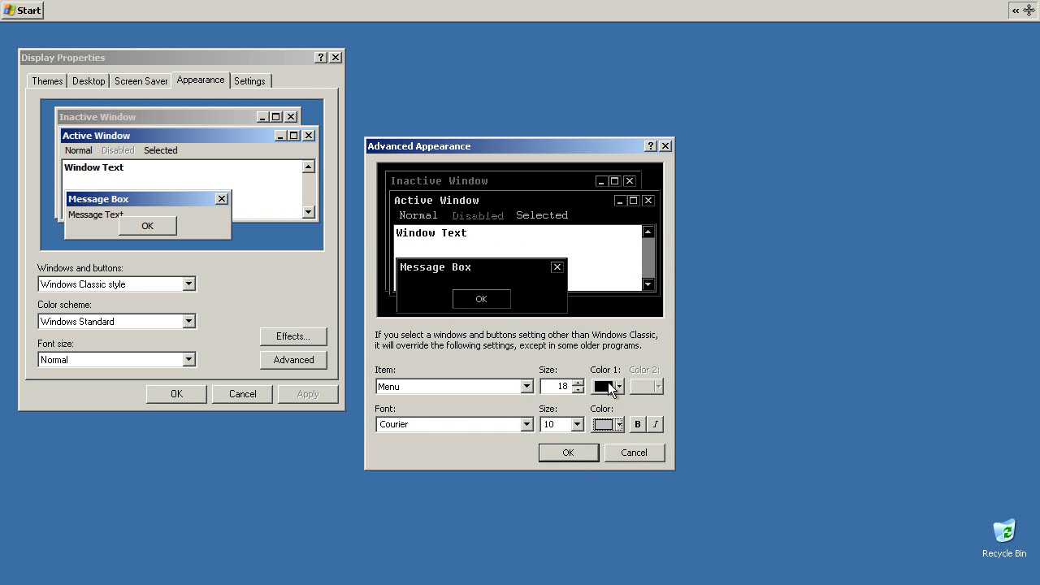
- Set the Message Box item's font to Fixedsys and its text color to light gray
{"action": "left_click", "coordinate": [526, 388]}
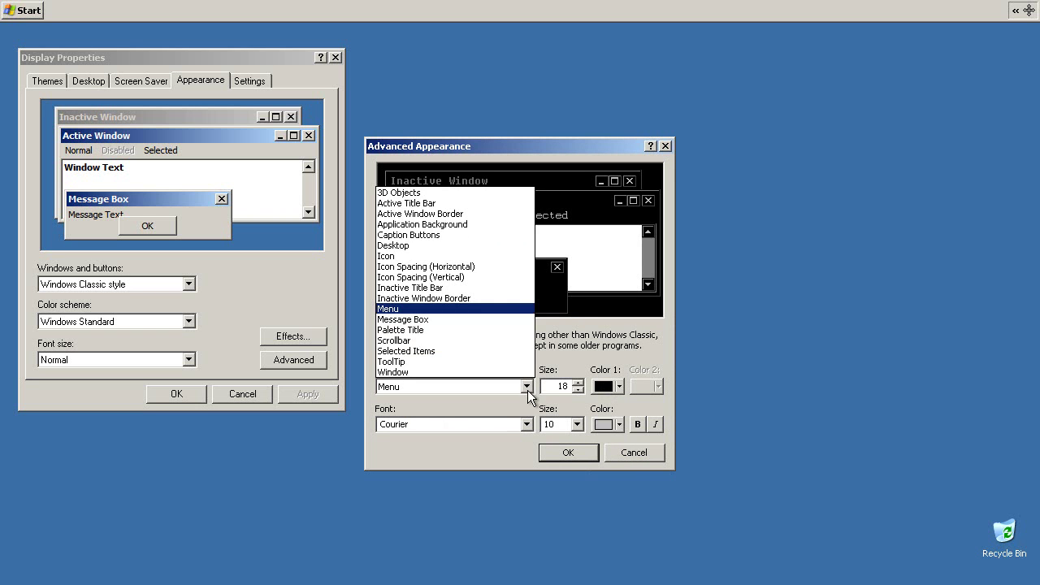
{"action": "left_click", "coordinate": [413, 320]}
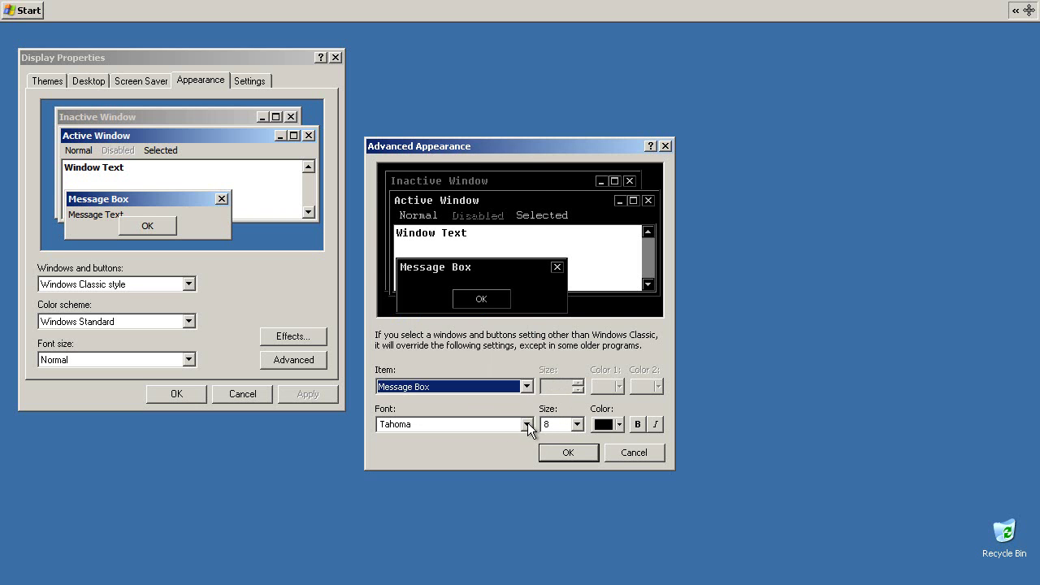
{"action": "left_click", "coordinate": [527, 424]}
{"action": "left_click", "coordinate": [391, 212]}
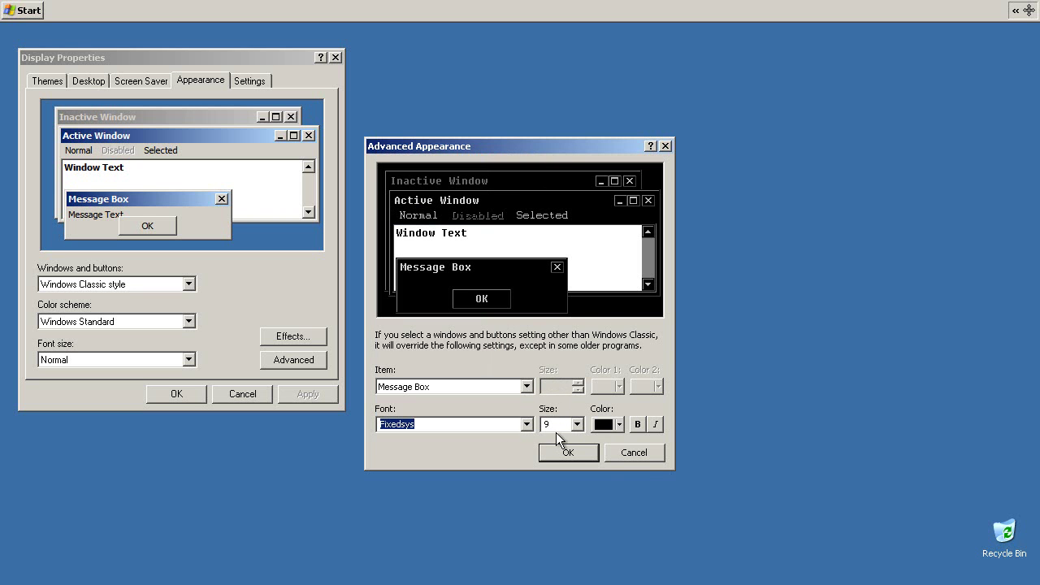
{"action": "left_click", "coordinate": [615, 425]}
{"action": "left_click", "coordinate": [639, 444]}
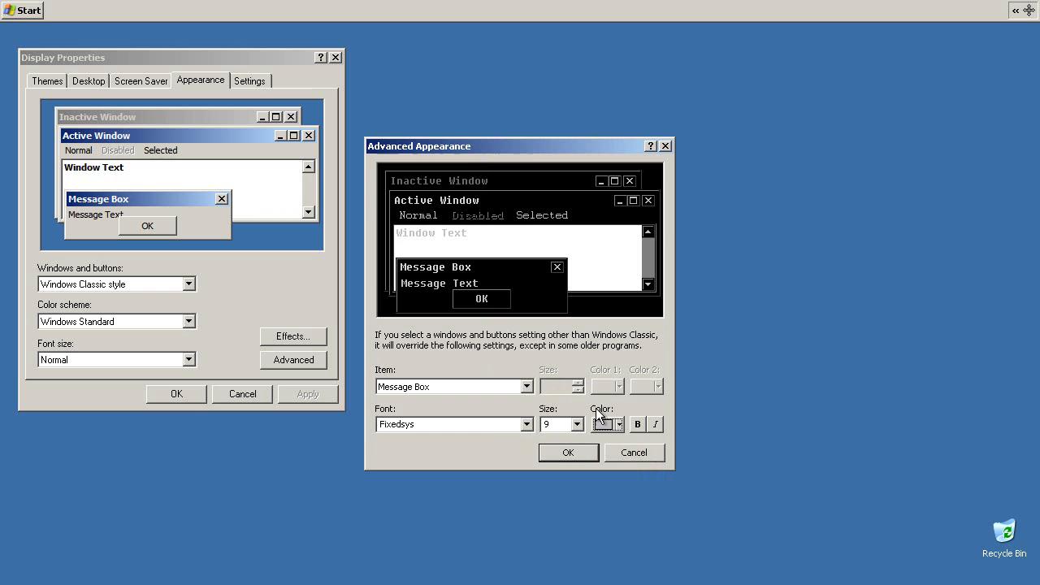
{"action": "left_click", "coordinate": [521, 428]}
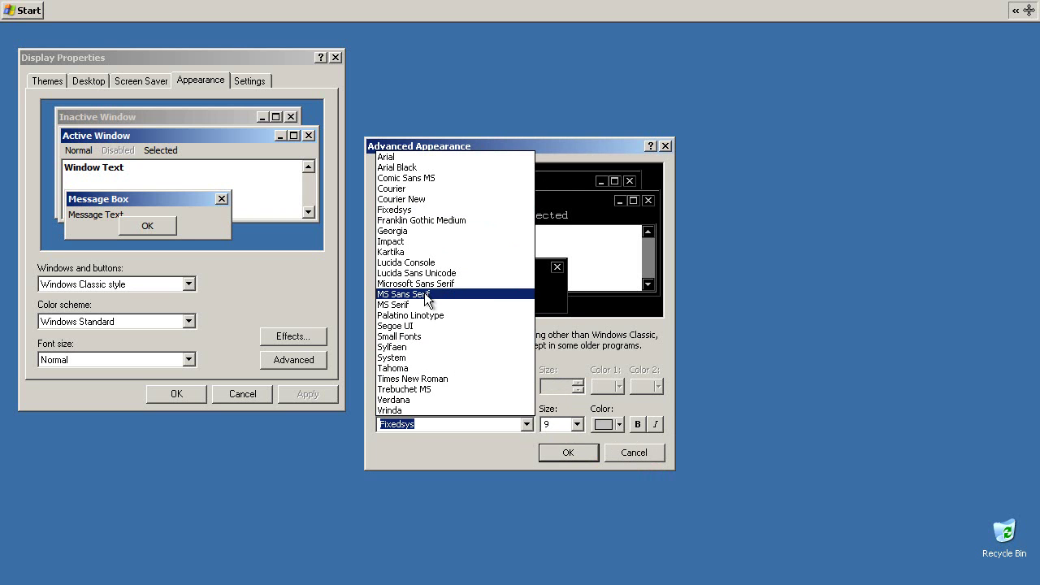
{"action": "left_click", "coordinate": [471, 425]}
- Turn off bold for the Palette Title item and set its font to Courier
{"action": "left_click", "coordinate": [525, 387]}
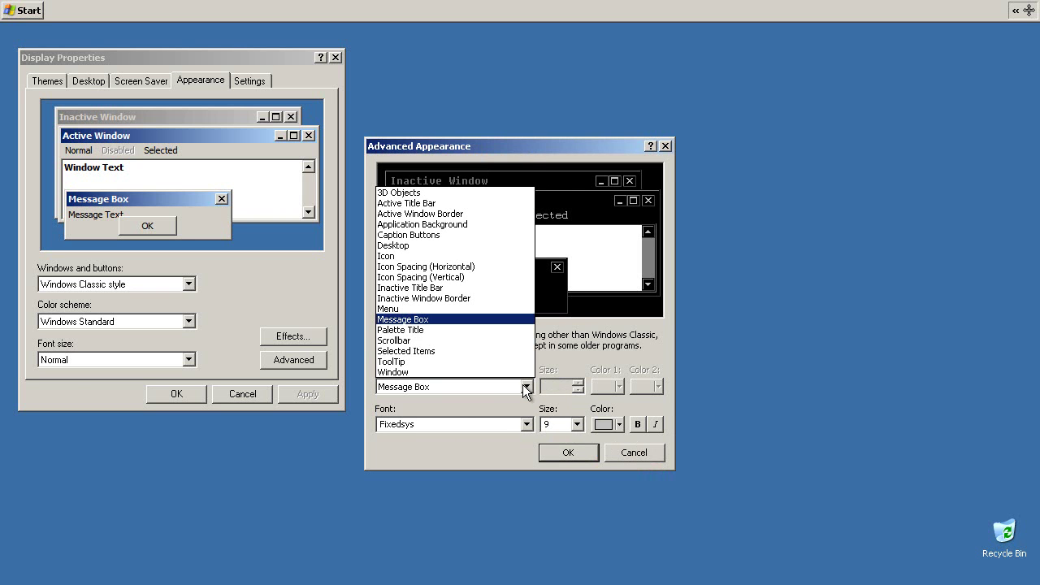
{"action": "left_click", "coordinate": [431, 330]}
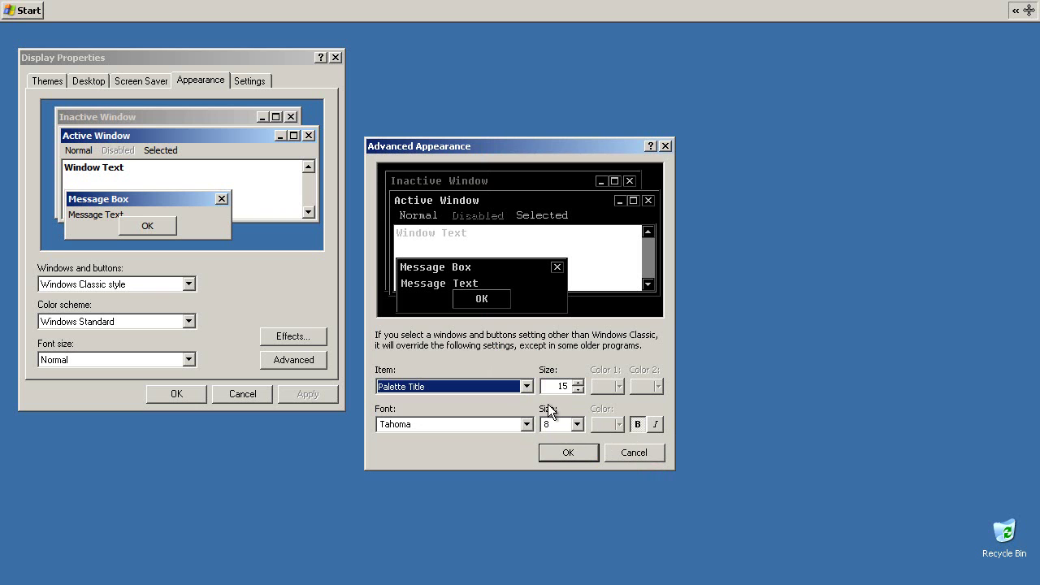
{"action": "left_click", "coordinate": [635, 424]}
{"action": "left_click", "coordinate": [526, 425]}
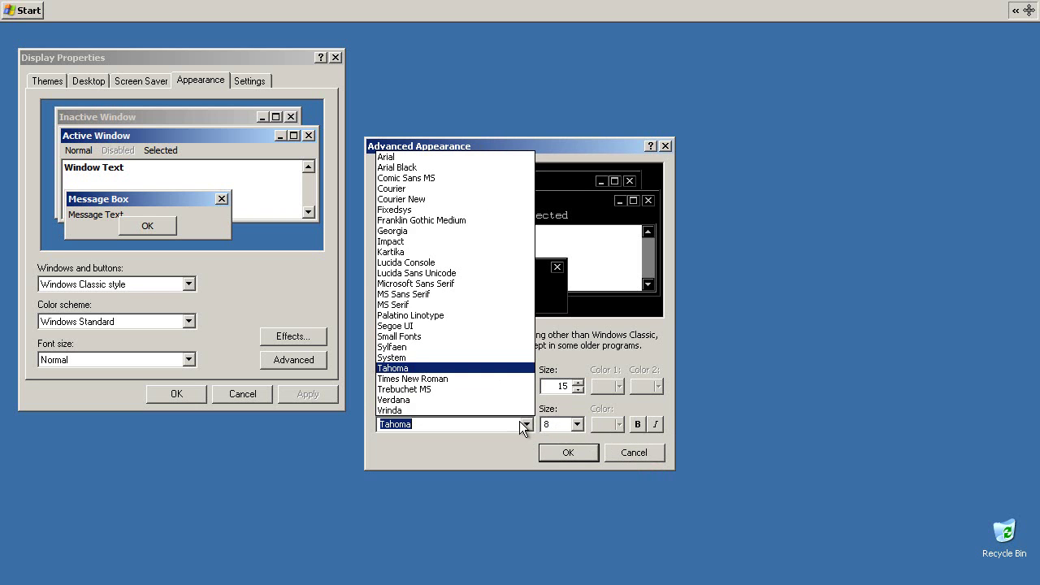
{"action": "left_click", "coordinate": [396, 203]}
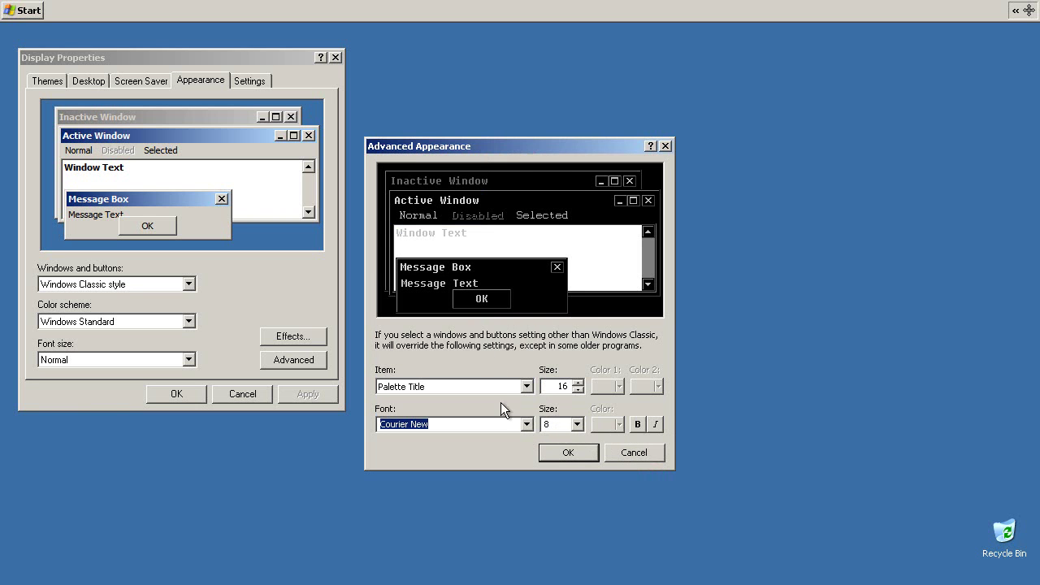
{"action": "left_click", "coordinate": [526, 424]}
{"action": "left_click", "coordinate": [398, 188]}
{"action": "key", "text": "Tab"}
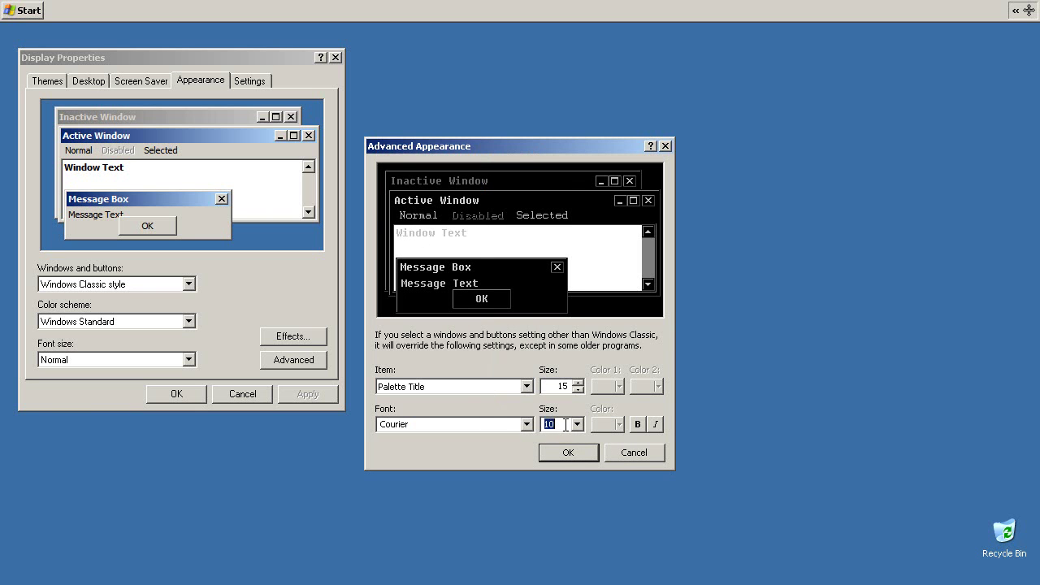
{"action": "left_click", "coordinate": [488, 387]}
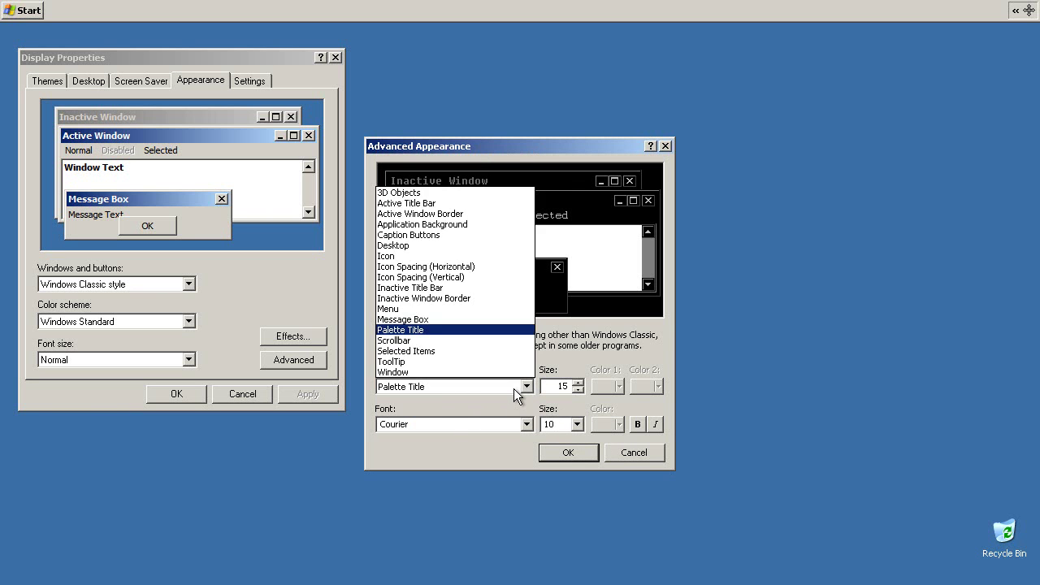
- Set the size of the Scrollbar item to 18
{"action": "left_click", "coordinate": [435, 339]}
{"action": "left_click", "coordinate": [578, 382]}
{"action": "left_click", "coordinate": [579, 383]}
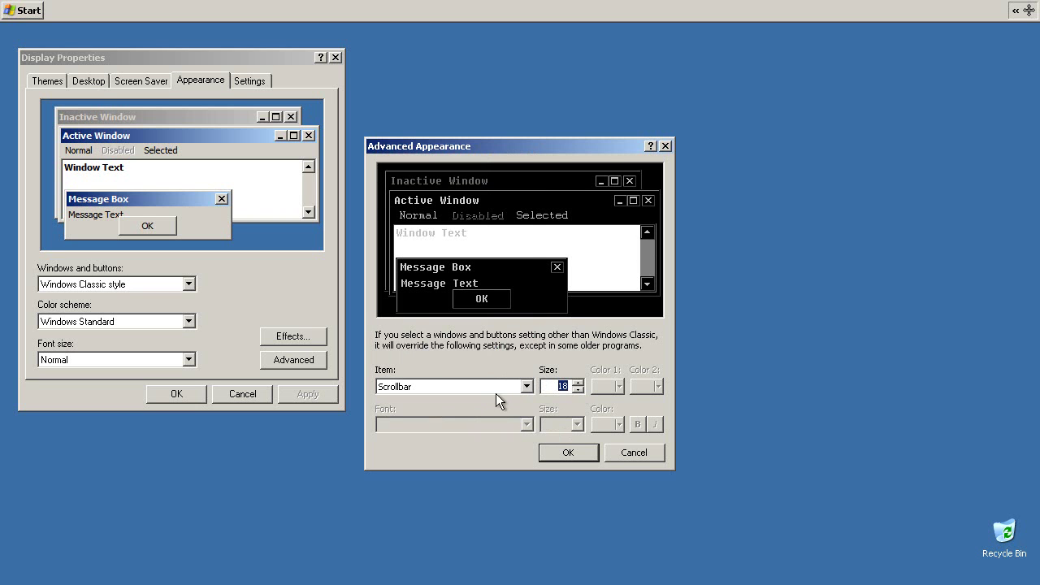
- Give the Selected Items item a light gray background color and black text
{"action": "left_click", "coordinate": [526, 387]}
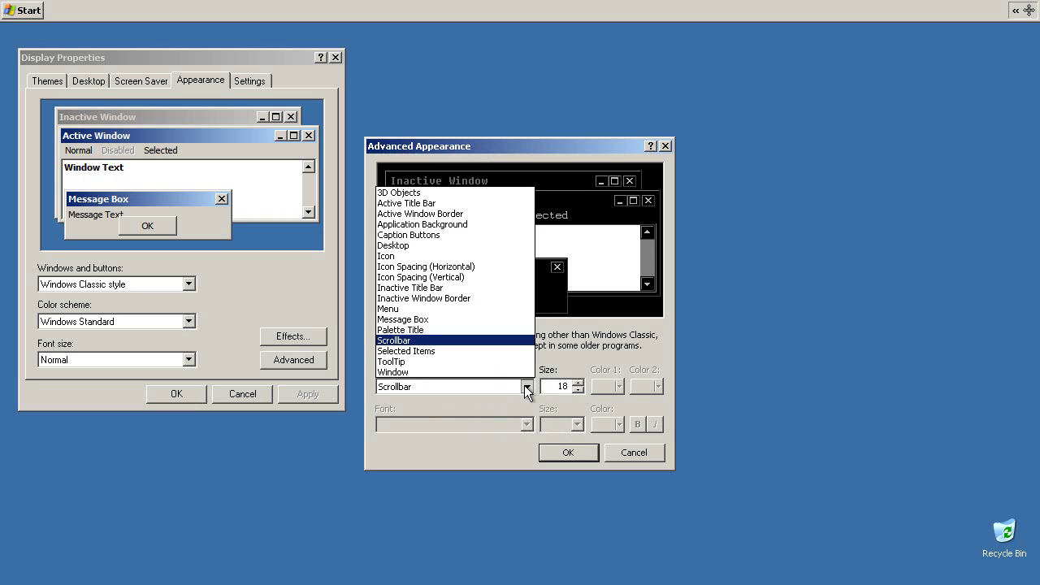
{"action": "left_click", "coordinate": [429, 351]}
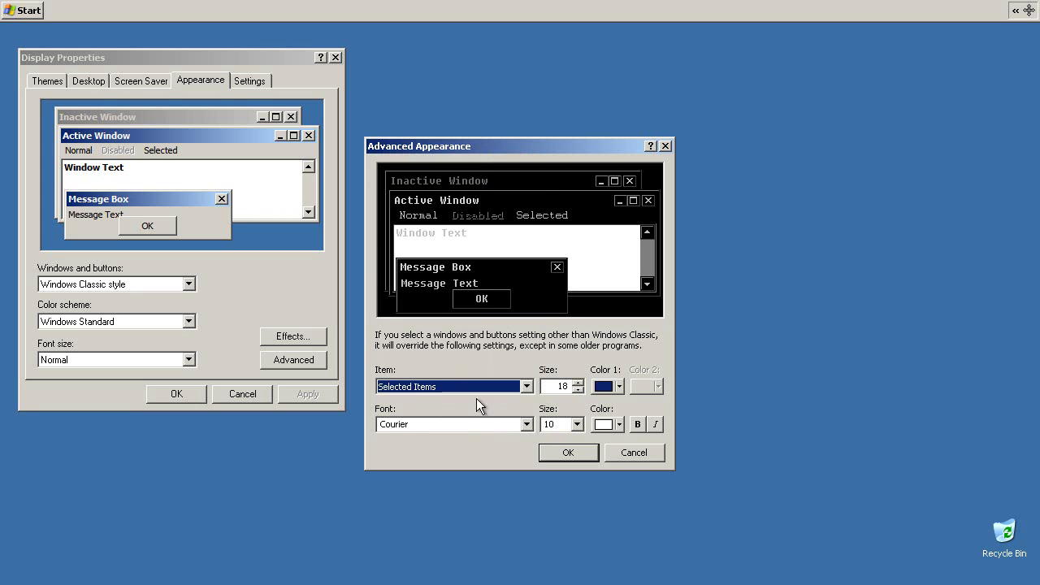
{"action": "left_click", "coordinate": [607, 388]}
{"action": "left_click", "coordinate": [643, 406]}
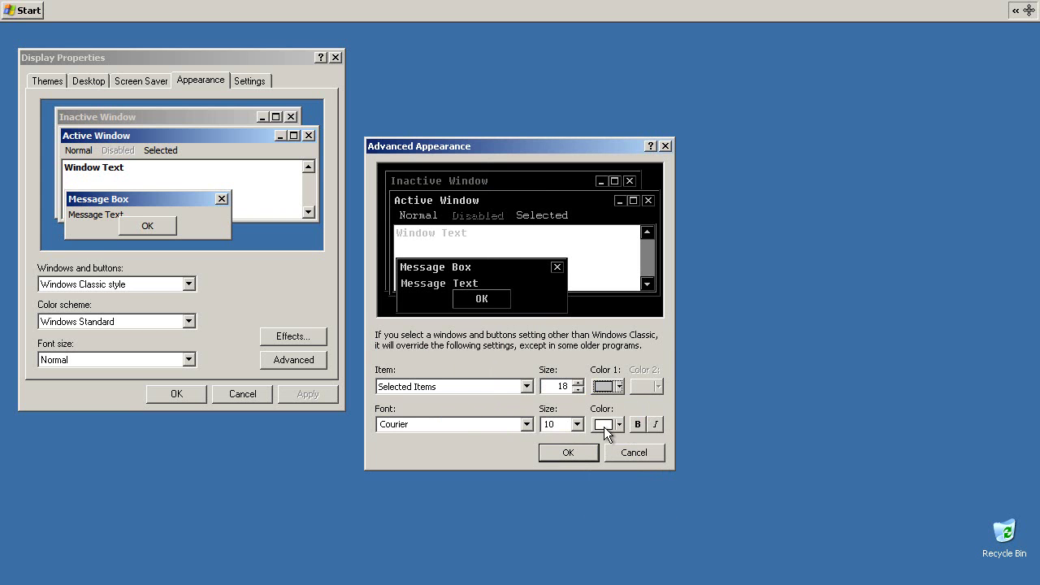
{"action": "left_click", "coordinate": [603, 423]}
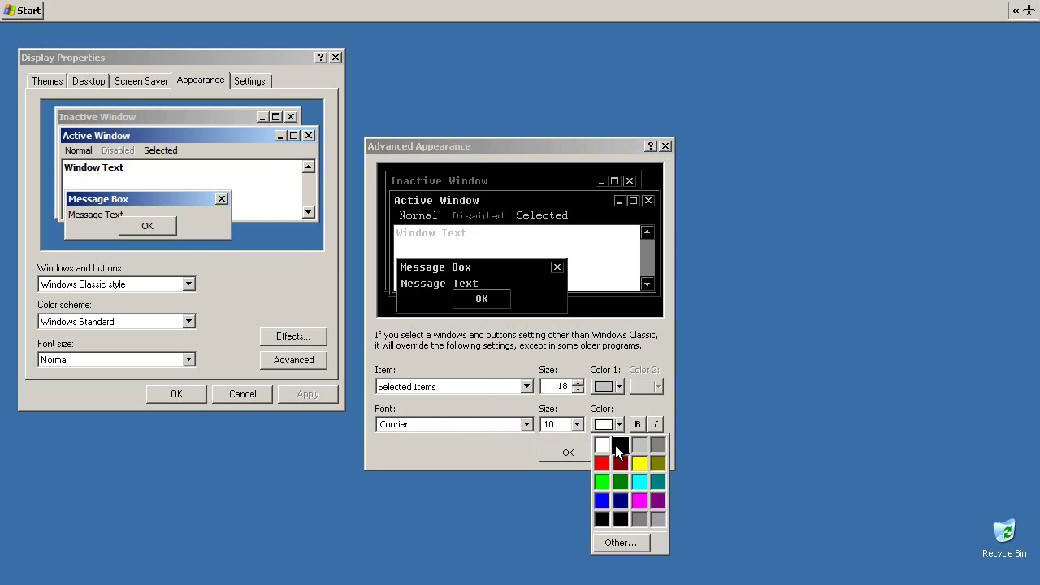
{"action": "left_click", "coordinate": [619, 445]}
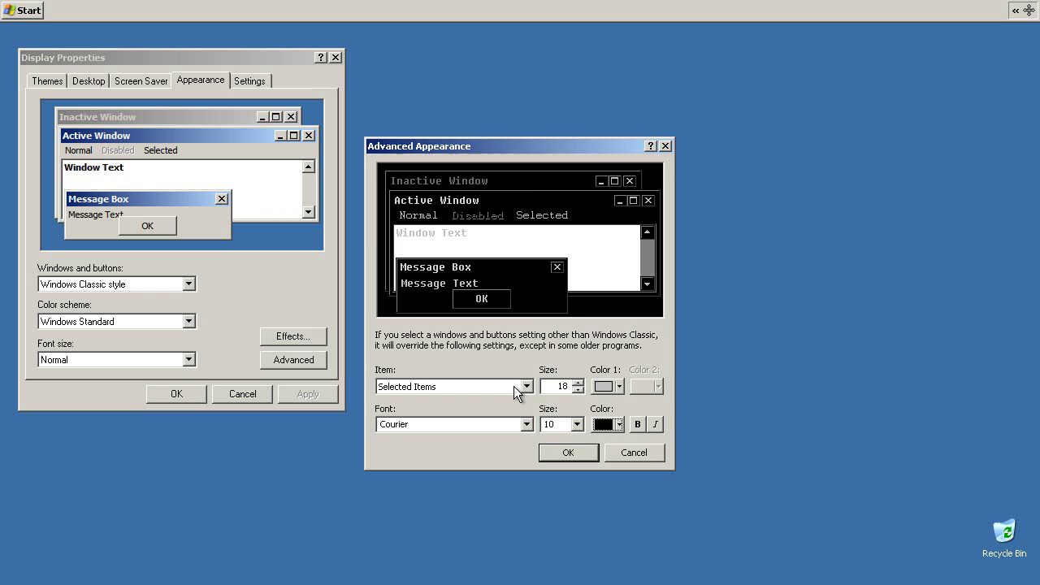
- Set the ToolTip item's background color to light gray and its font to Courier
{"action": "left_click", "coordinate": [513, 386]}
{"action": "left_click", "coordinate": [436, 363]}
{"action": "left_click", "coordinate": [603, 388]}
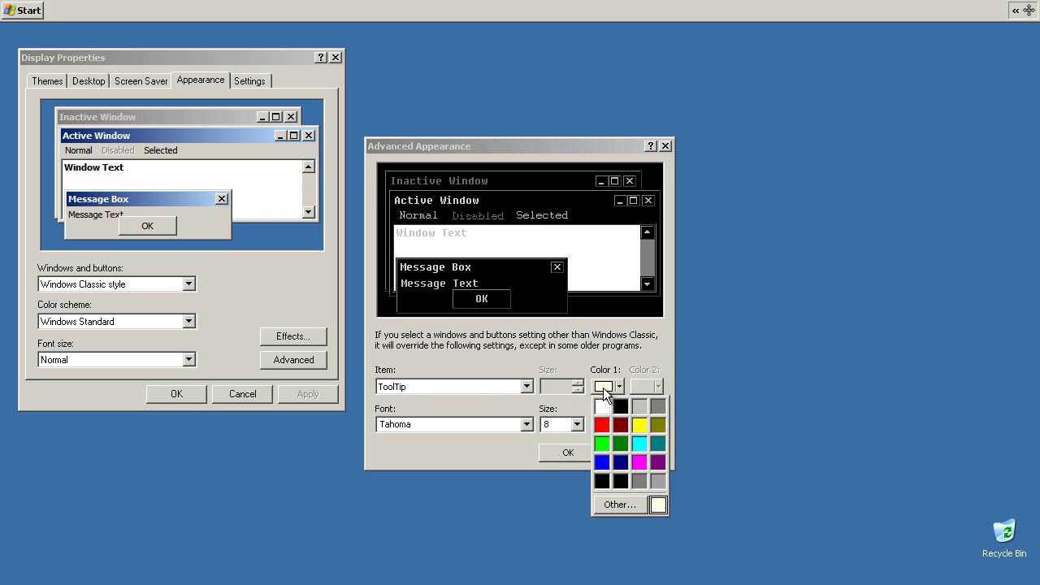
{"action": "left_click", "coordinate": [640, 404]}
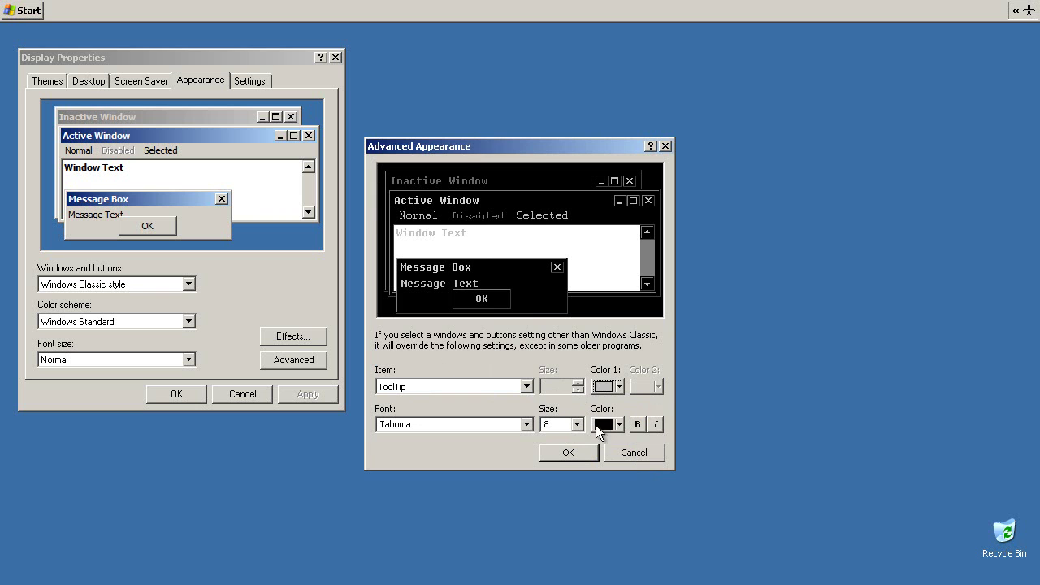
{"action": "left_click", "coordinate": [526, 424]}
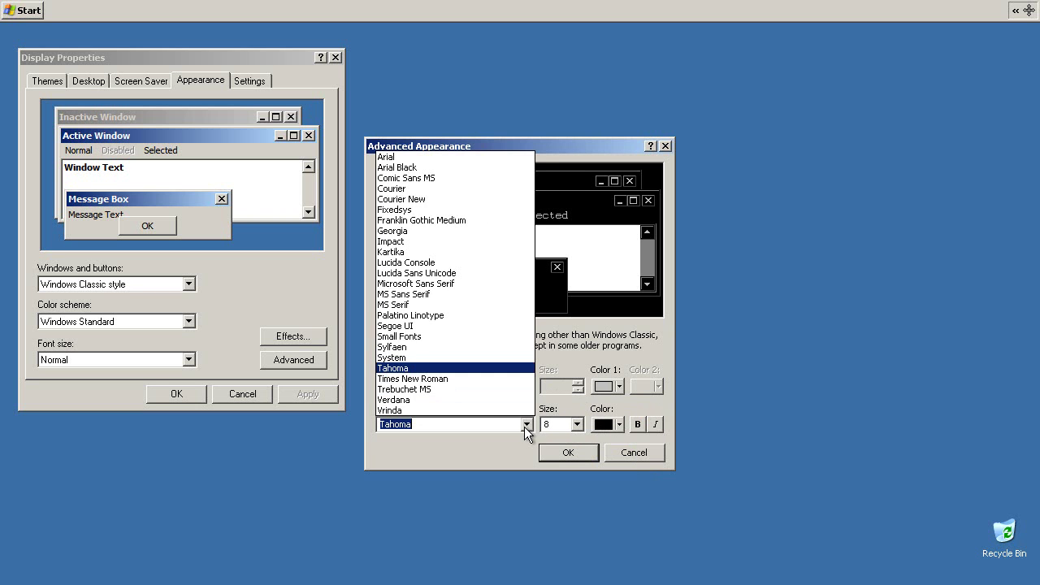
{"action": "left_click", "coordinate": [403, 192]}
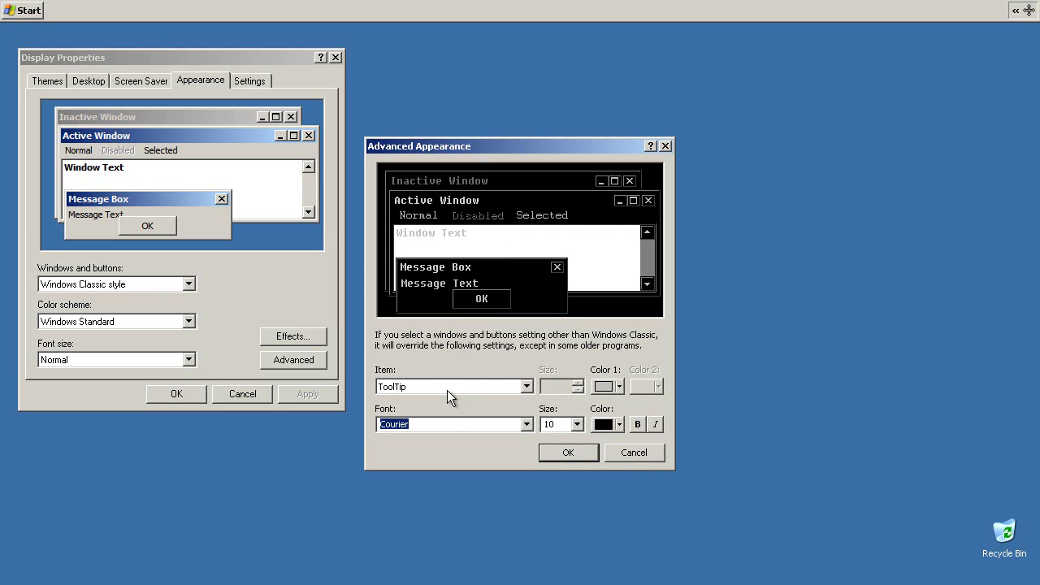
- Set the Window item's background color to black
{"action": "left_click", "coordinate": [599, 265]}
{"action": "left_click", "coordinate": [527, 387]}
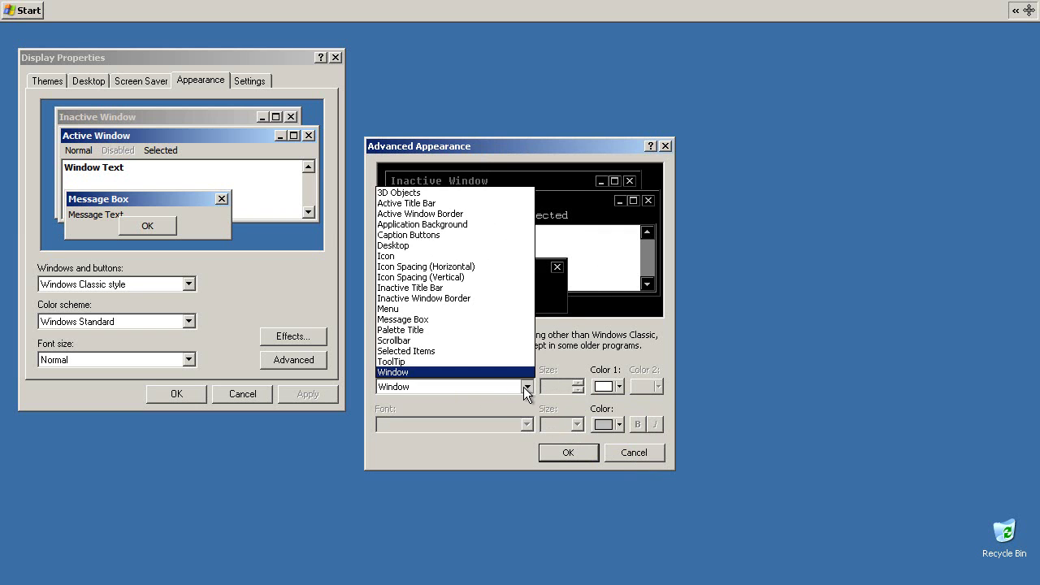
{"action": "left_click", "coordinate": [454, 371]}
{"action": "left_click", "coordinate": [606, 387]}
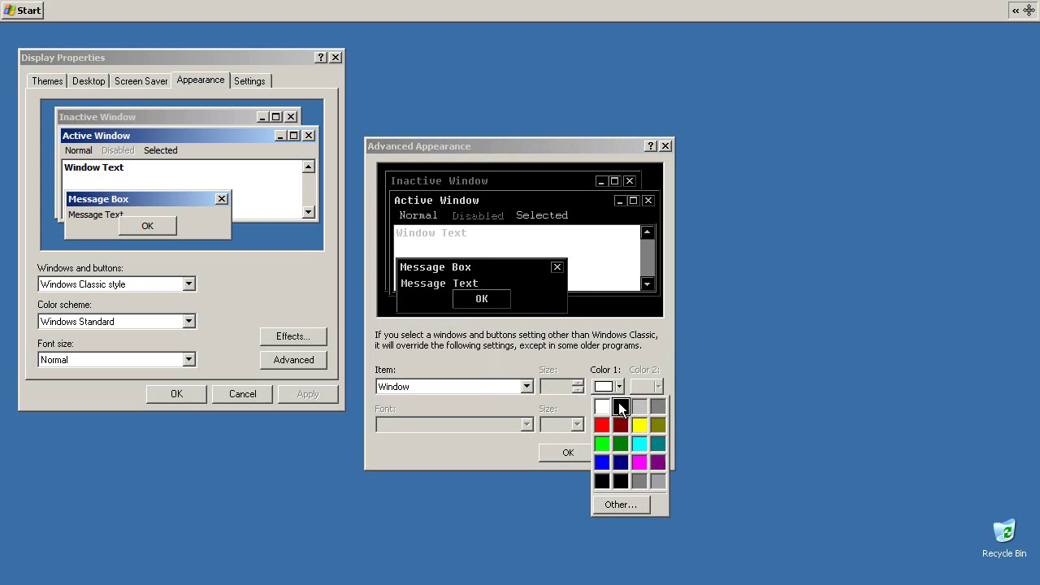
{"action": "left_click", "coordinate": [620, 406]}
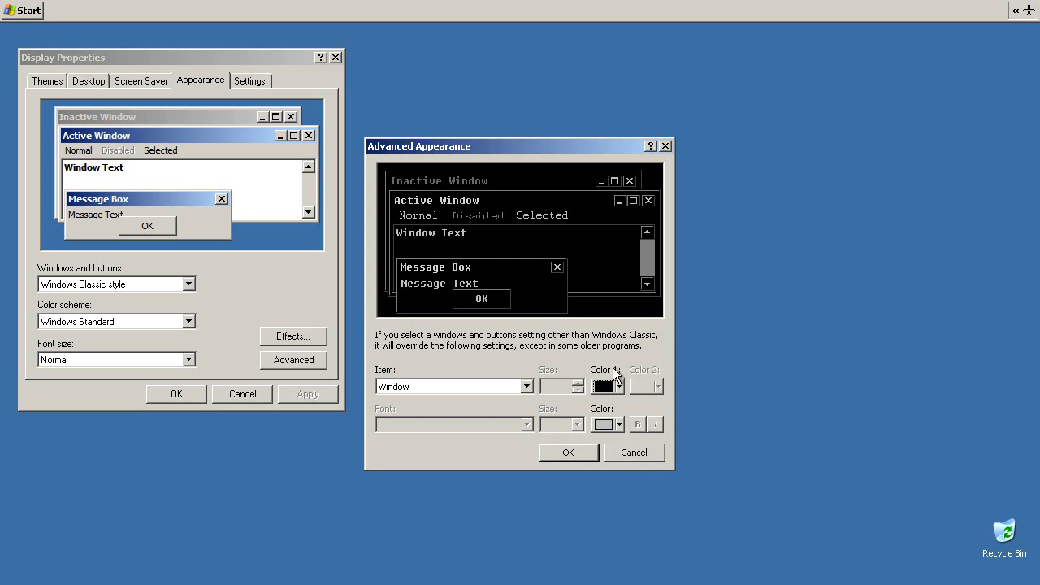
- Set the Active Title Bar's text color to bright green and apply the customized appearance to the desktop
{"action": "left_click", "coordinate": [526, 387]}
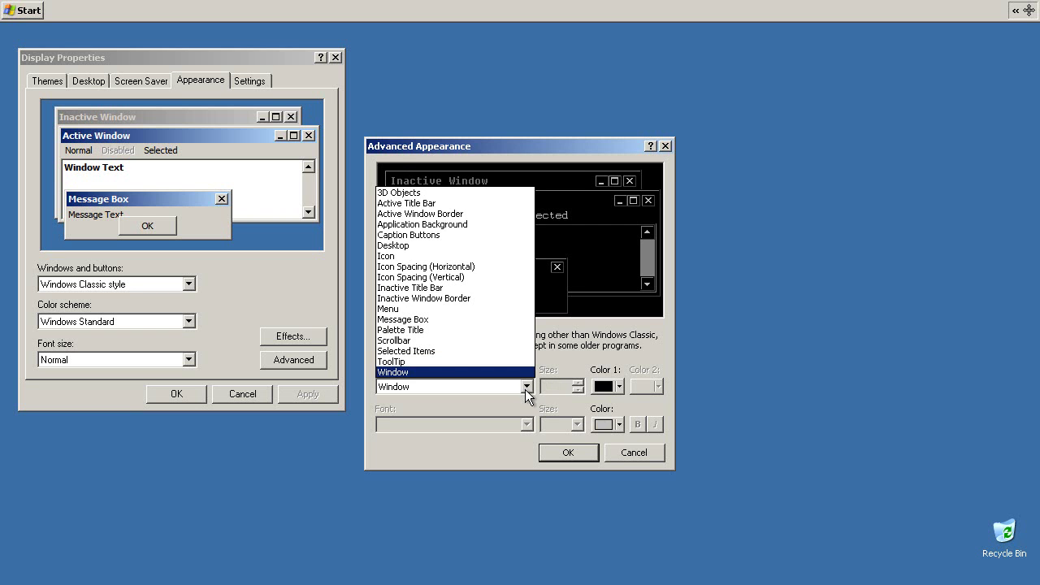
{"action": "left_click", "coordinate": [426, 203]}
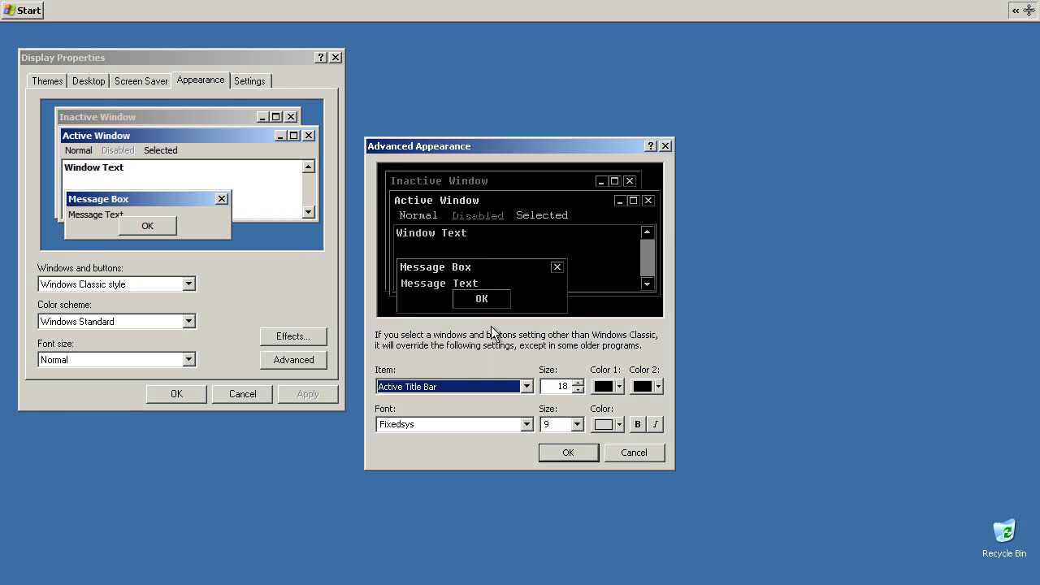
{"action": "left_click", "coordinate": [603, 425]}
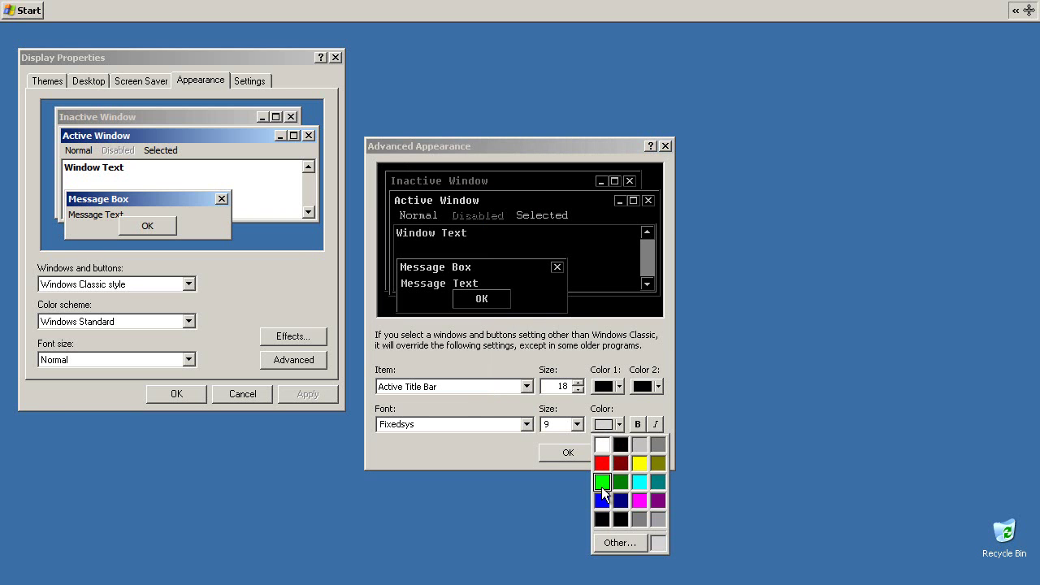
{"action": "left_click", "coordinate": [601, 483]}
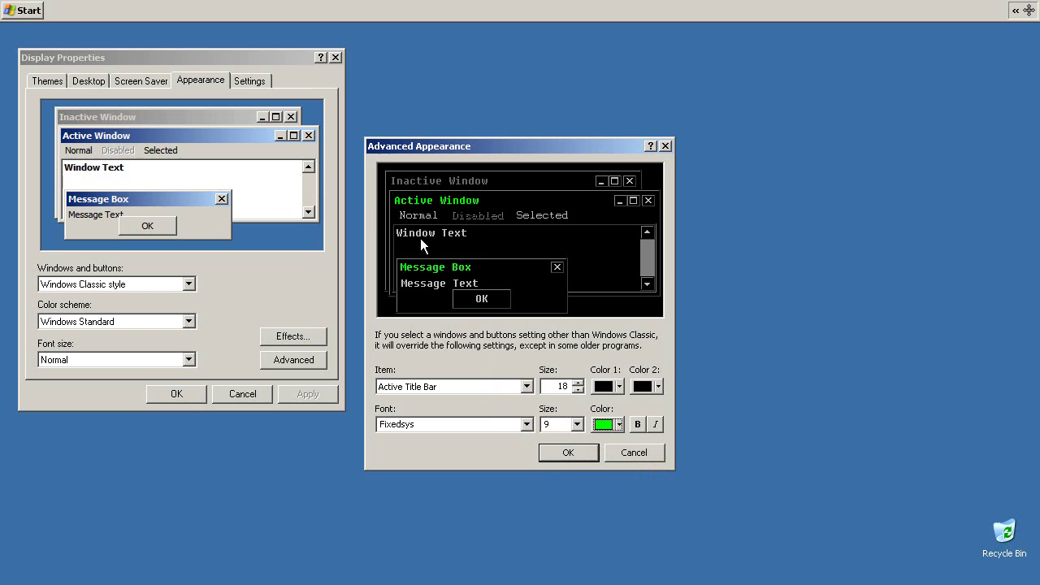
{"action": "left_click", "coordinate": [567, 454]}
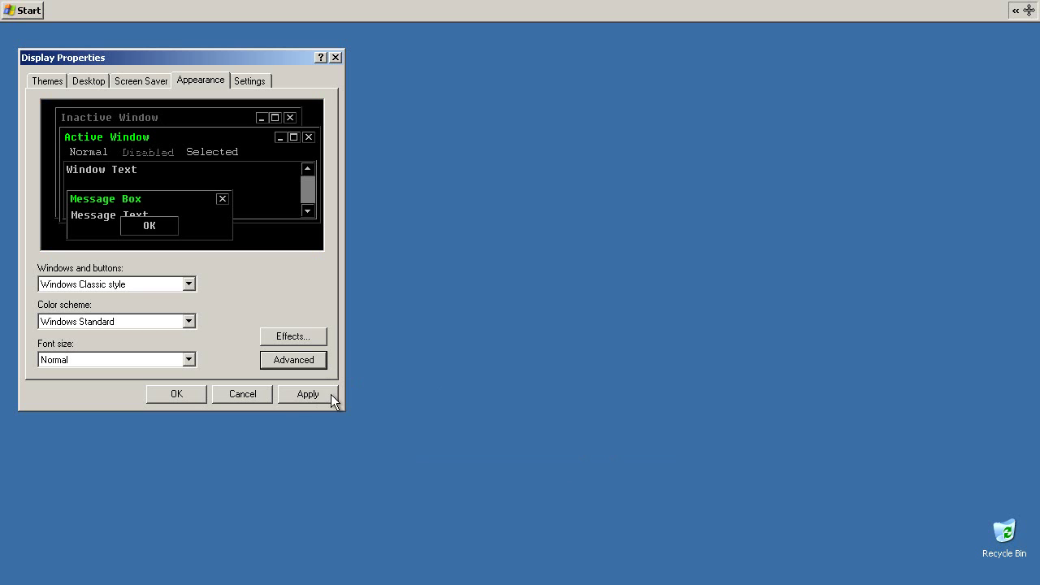
{"action": "left_click", "coordinate": [308, 394]}
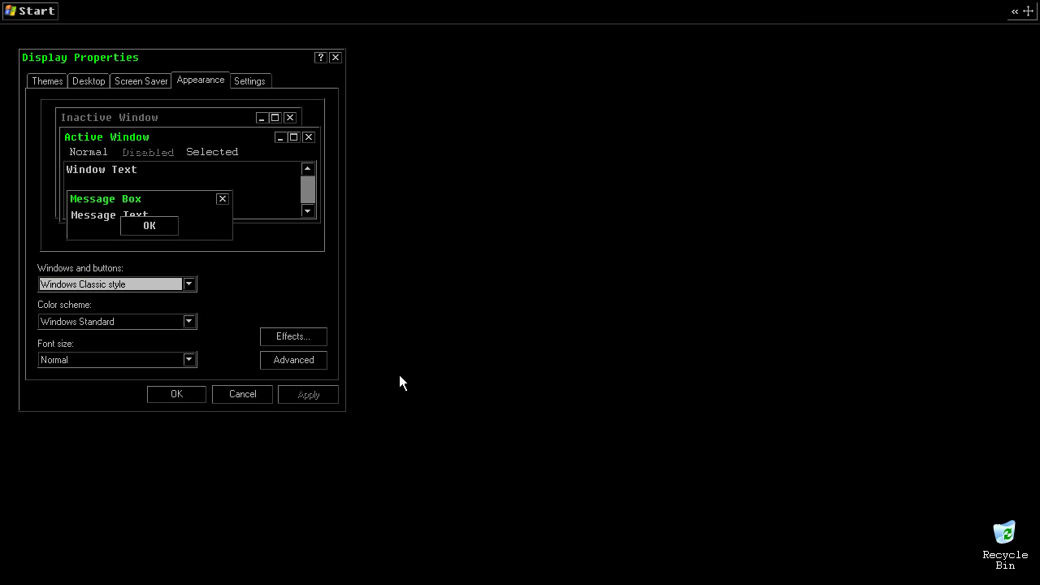
- Check how the restyled Start menu looks with its All Programs and Accessories lists expanded
{"action": "left_click", "coordinate": [39, 10]}
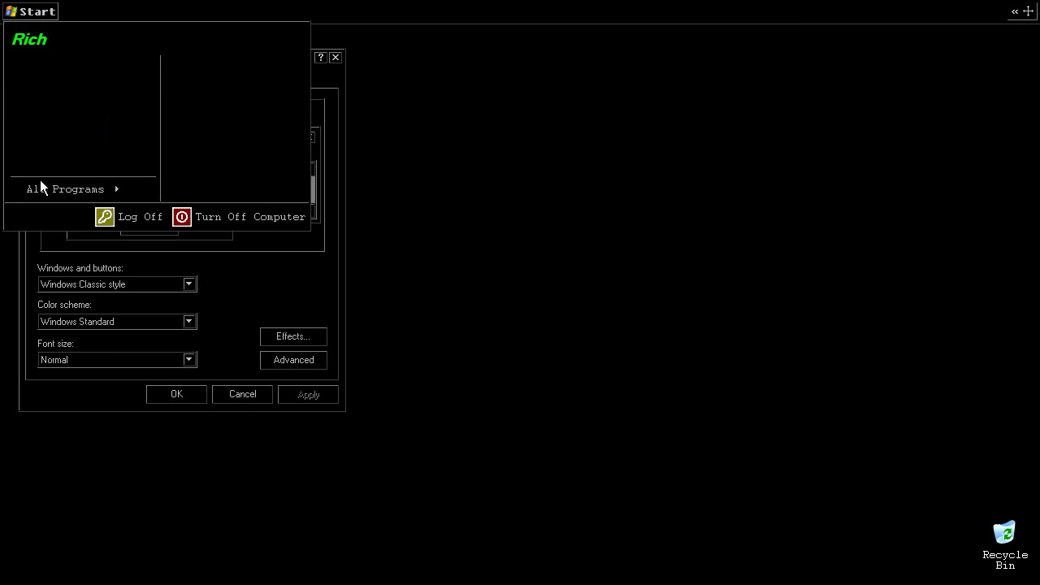
{"action": "mouse_move", "coordinate": [46, 191]}
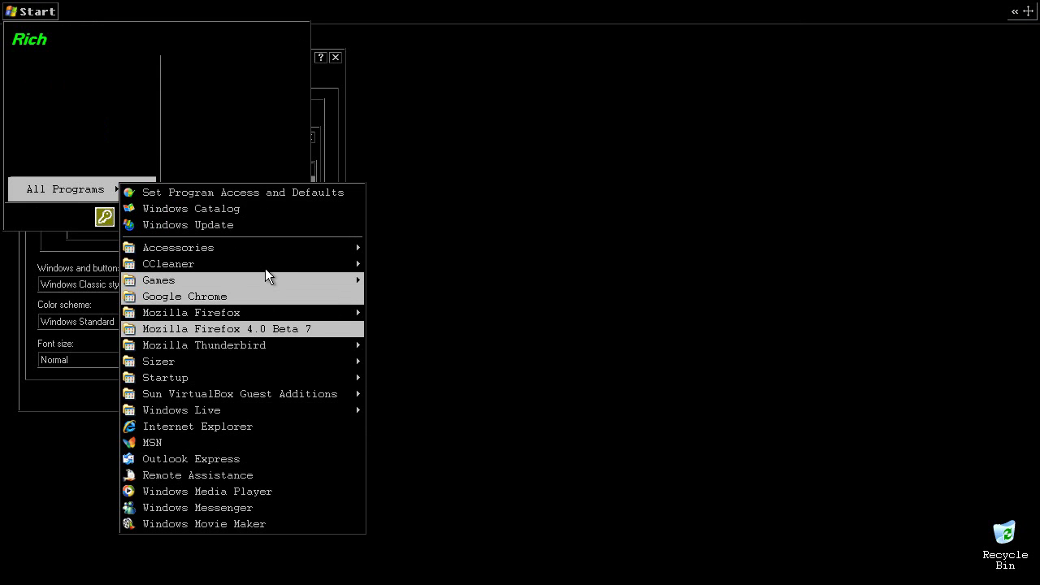
{"action": "mouse_move", "coordinate": [265, 252]}
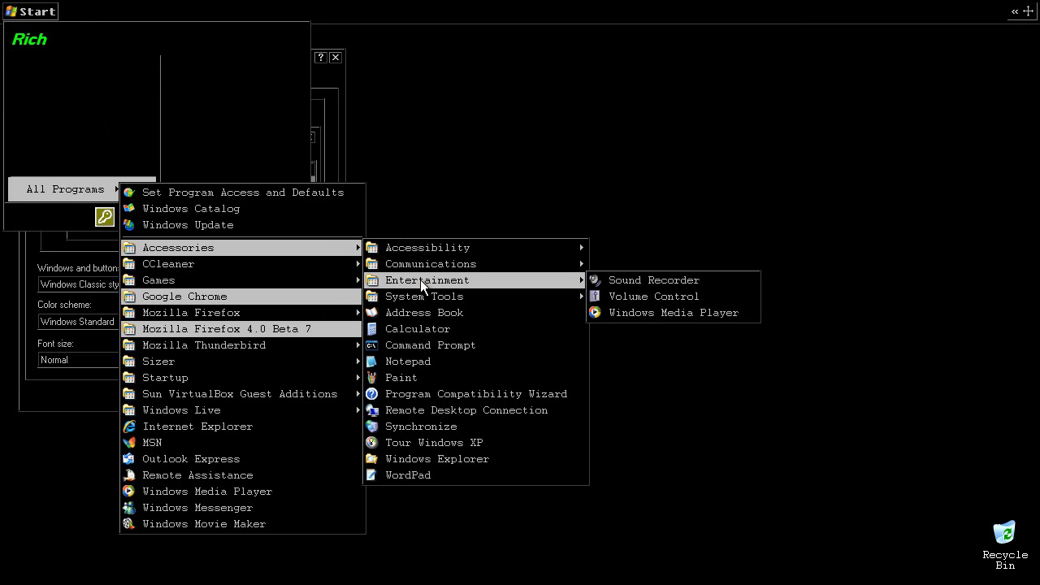
{"action": "left_click", "coordinate": [467, 145]}
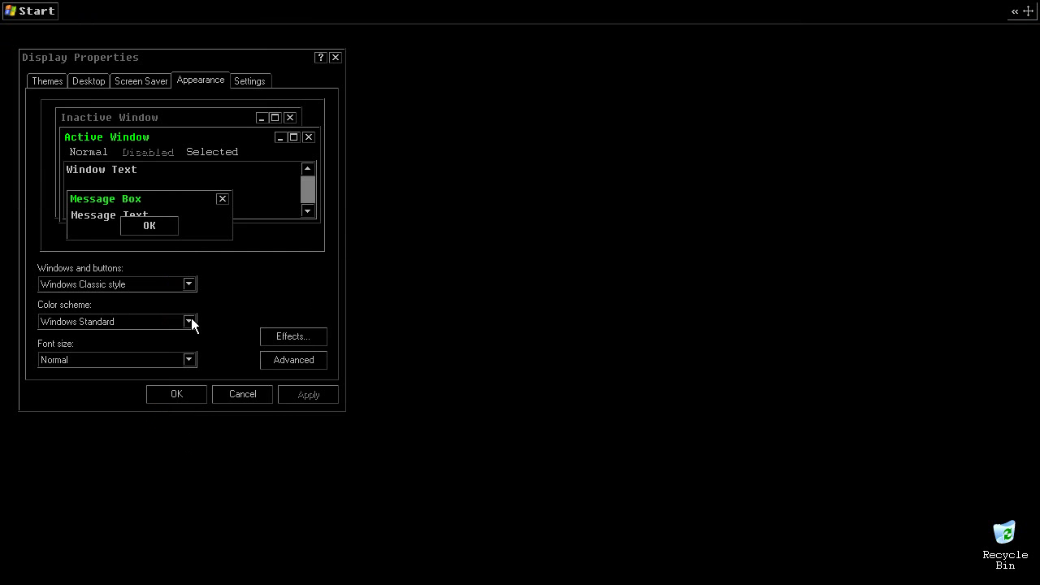
- Accept and close the display settings, and check the restyled All Programs list on the bare desktop
{"action": "left_click", "coordinate": [172, 396]}
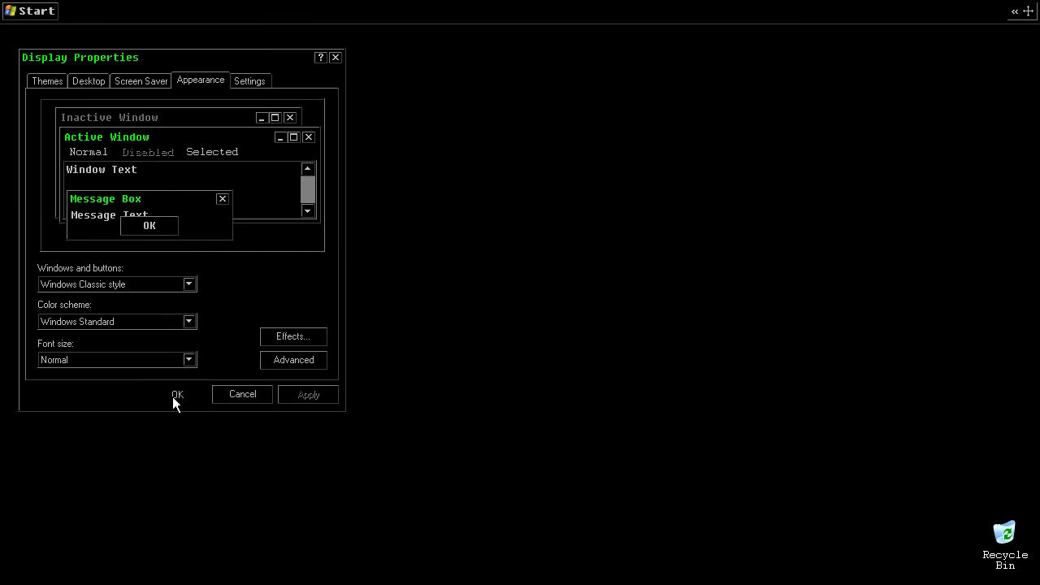
{"action": "left_click", "coordinate": [24, 16]}
{"action": "mouse_move", "coordinate": [61, 195]}
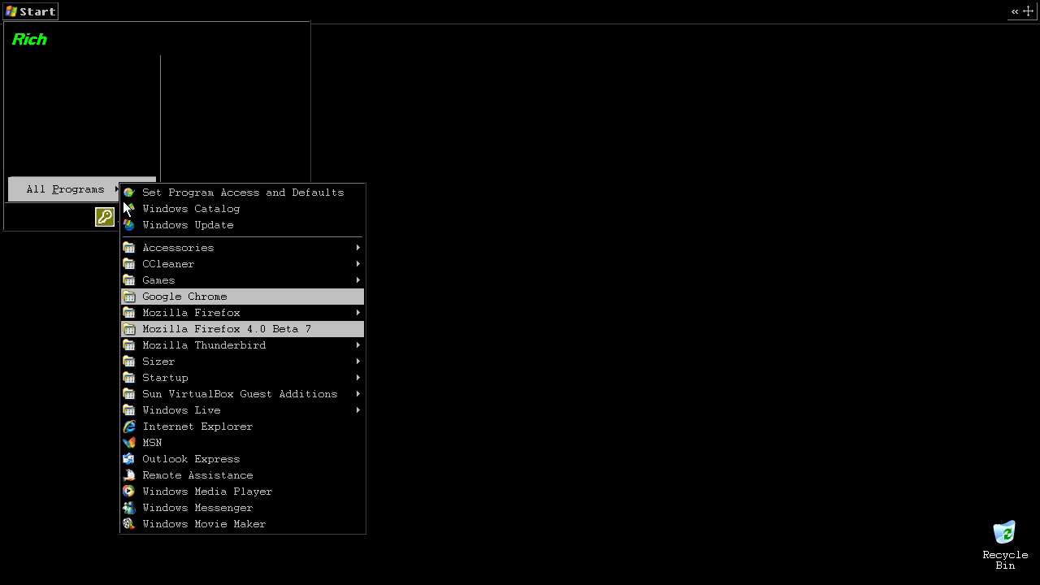
{"action": "left_click", "coordinate": [74, 366]}
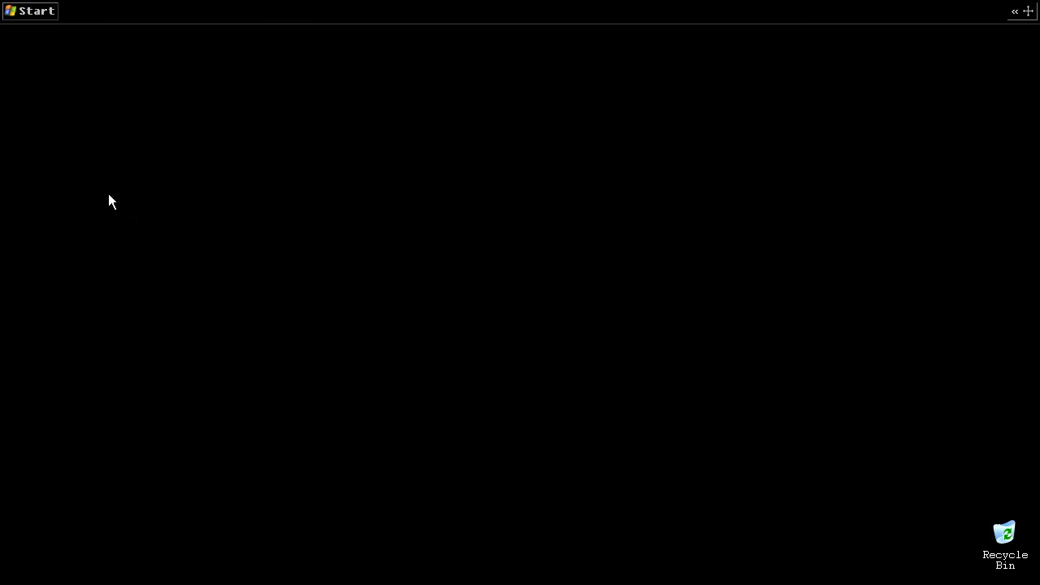
- Launch Firefox by running the command firefox
{"action": "key", "text": "super+r"}
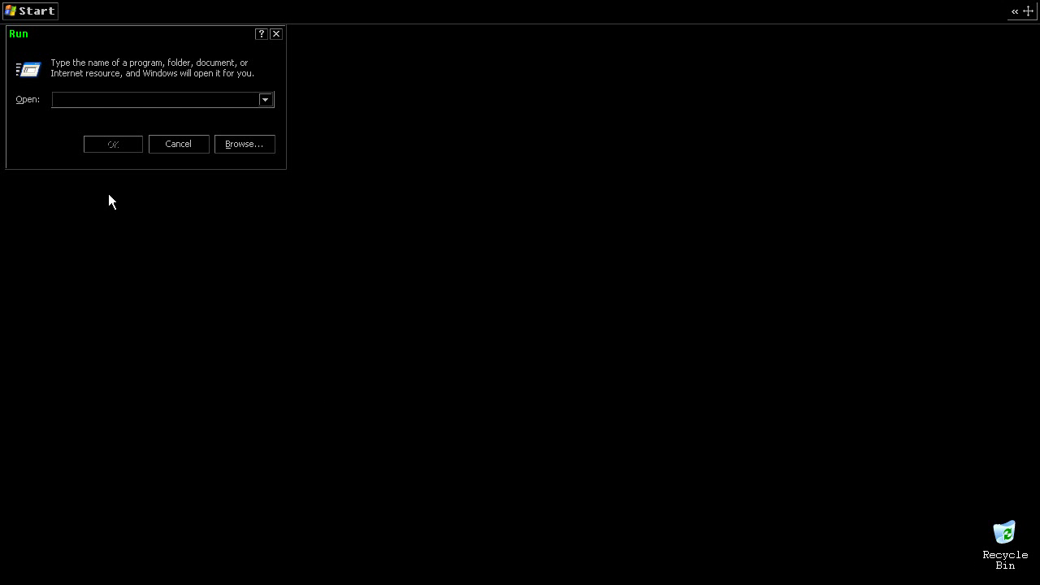
{"action": "type", "text": "firefox"}
{"action": "key", "text": "Return"}
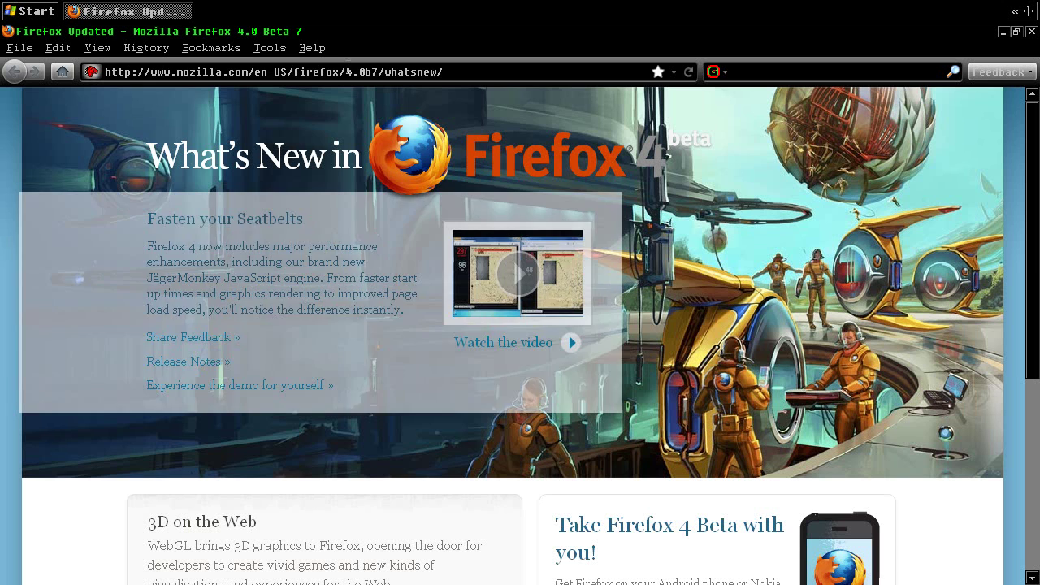
- Minimize and restore the Firefox window, and select the entire web address for replacement
{"action": "left_click", "coordinate": [349, 71]}
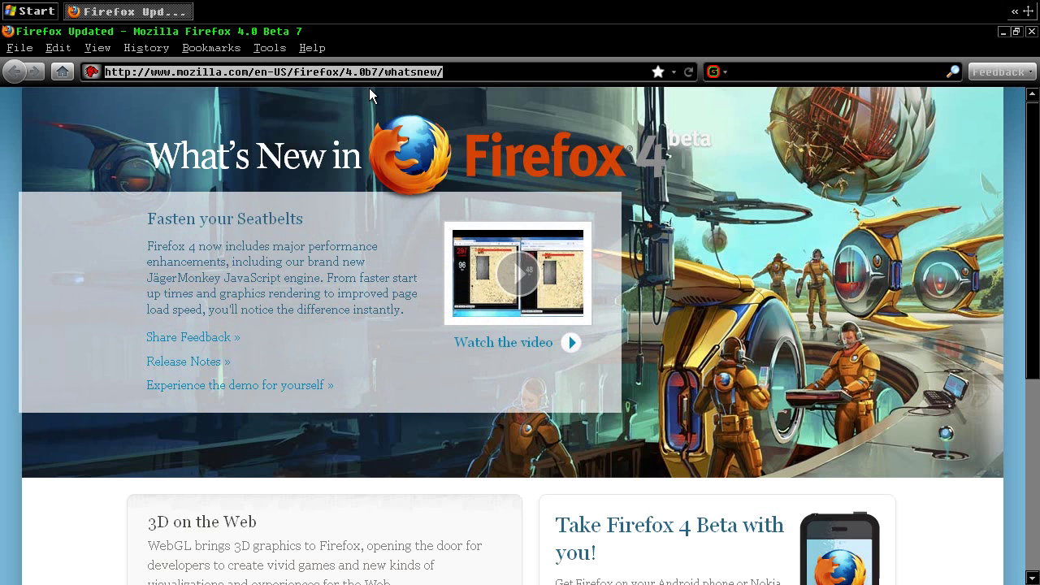
{"action": "left_click", "coordinate": [1004, 32]}
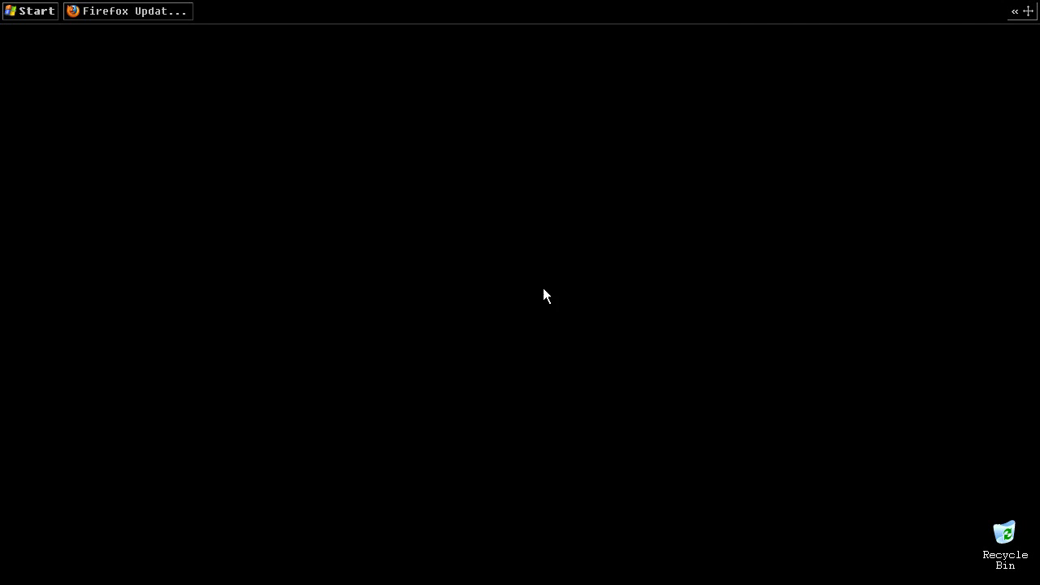
{"action": "left_click", "coordinate": [155, 14]}
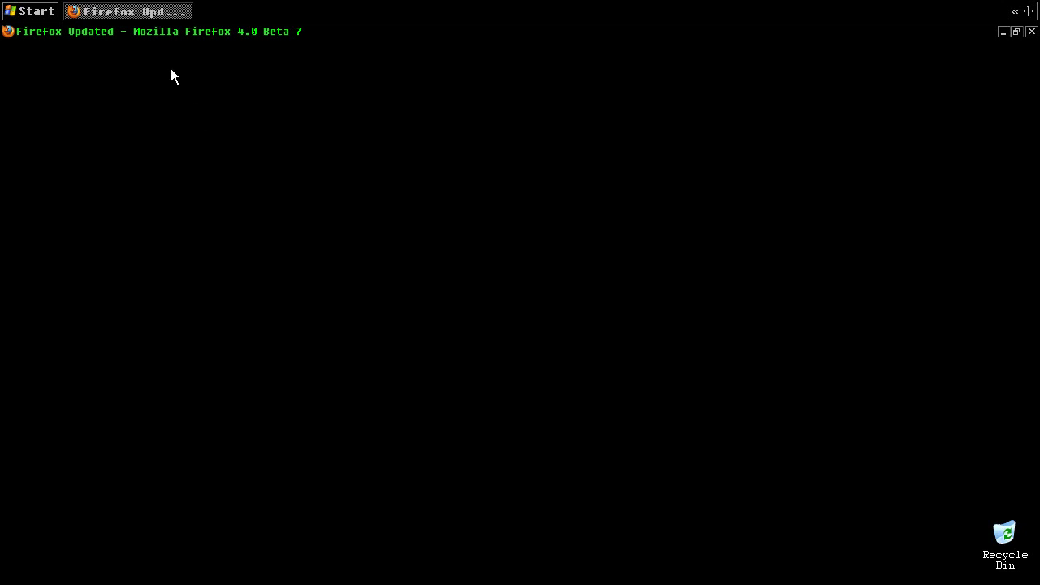
{"action": "left_click", "coordinate": [282, 72]}
{"action": "left_click_drag", "start_coordinate": [452, 71], "coordinate": [29, 73]}
{"action": "type", "text": "google.com"}
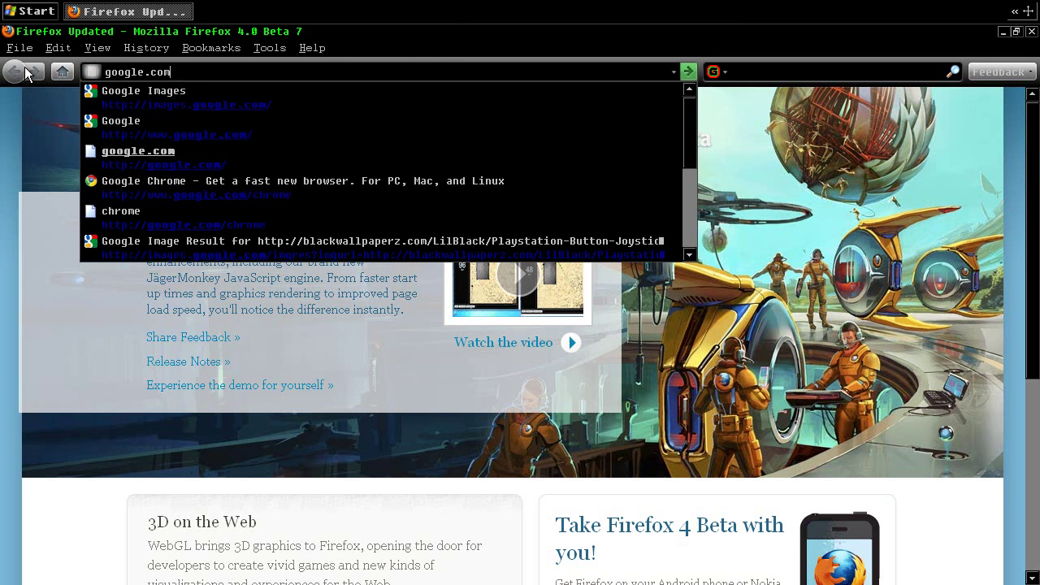
{"action": "key", "text": "BackSpace"}
{"action": "key", "text": "BackSpace"}
{"action": "key", "text": "BackSpace"}
{"action": "key", "text": "BackSpace"}
{"action": "key", "text": "BackSpace"}
{"action": "key", "text": "BackSpace"}
{"action": "key", "text": "BackSpace"}
{"action": "key", "text": "BackSpace"}
{"action": "key", "text": "BackSpace"}
{"action": "key", "text": "BackSpace"}
- Go to blackle.com and search the web for "remove recycle bin"
{"action": "type", "text": "blackle.com"}
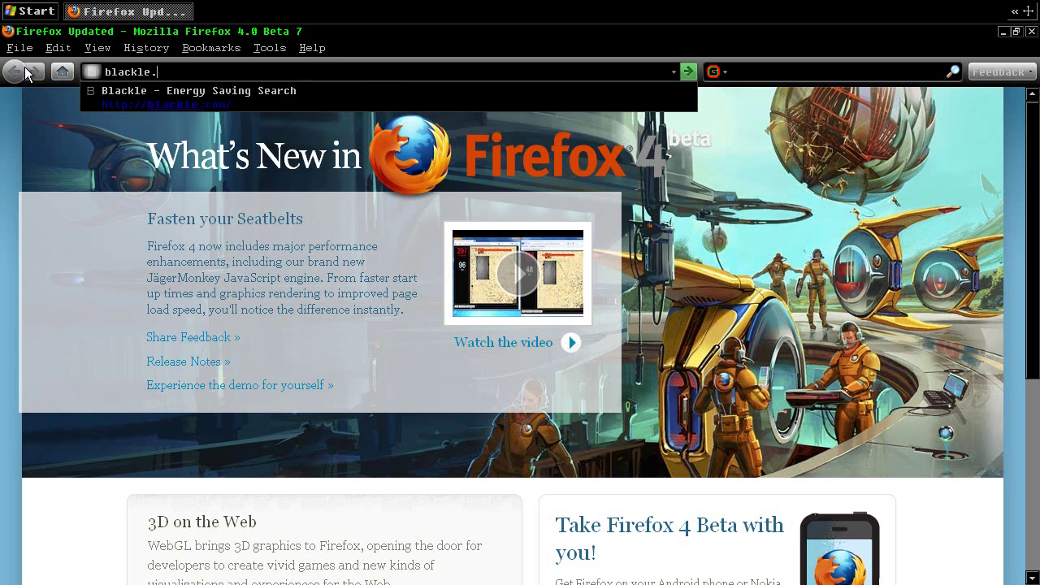
{"action": "key", "text": "Return"}
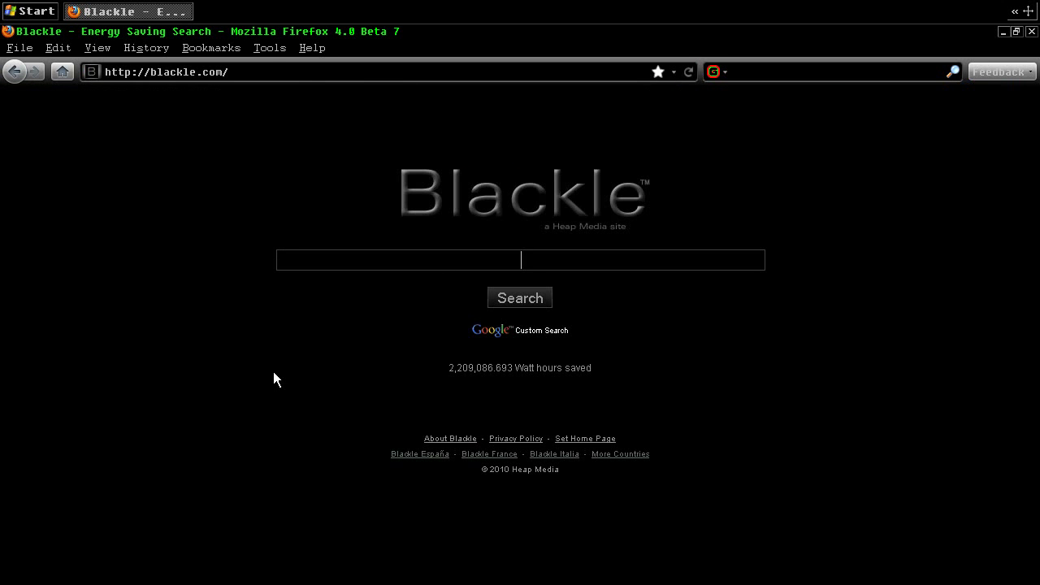
{"action": "type", "text": "remove recycle bin"}
{"action": "key", "text": "Return"}
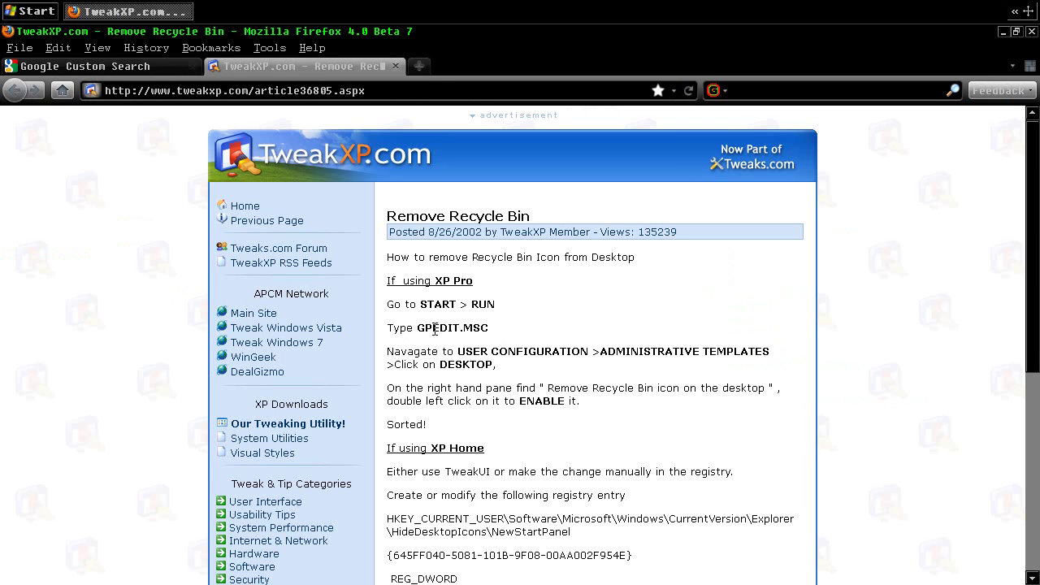
- Open the Group Policy editor by running the command gpedit.msc
{"action": "left_click", "coordinate": [31, 12]}
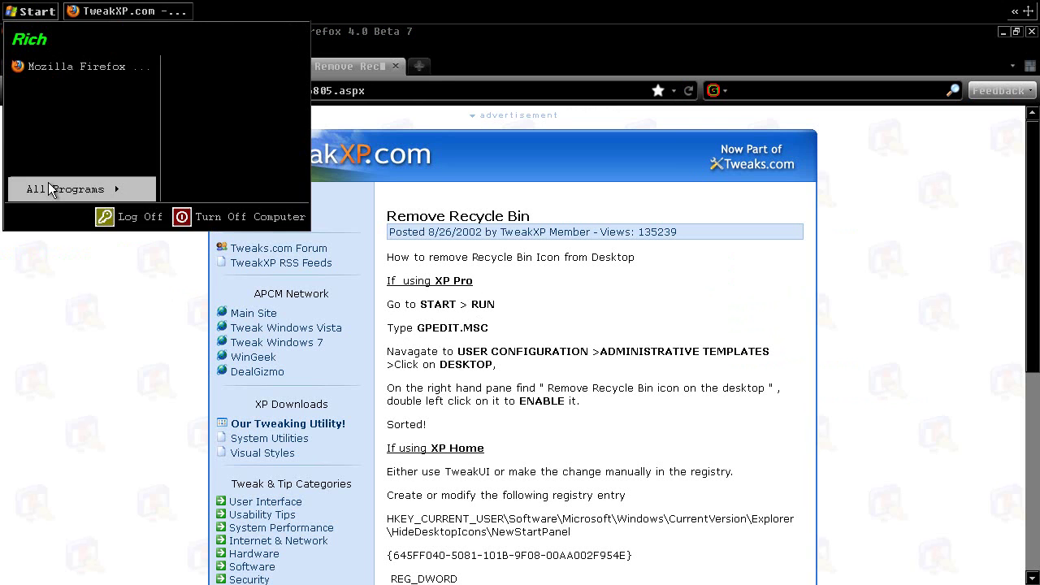
{"action": "left_click", "coordinate": [36, 16]}
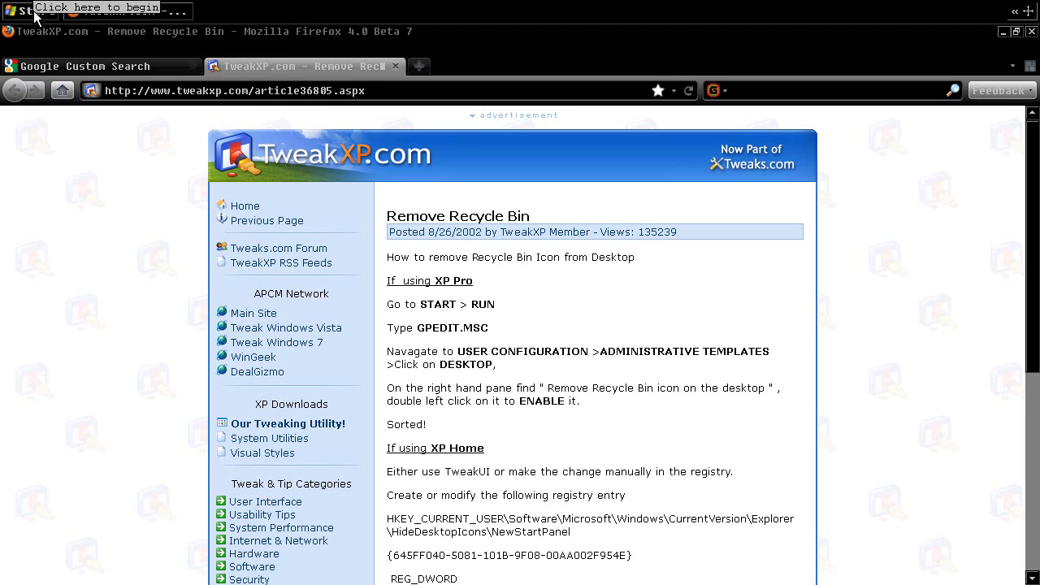
{"action": "key", "text": "super+r"}
{"action": "type", "text": "gp"}
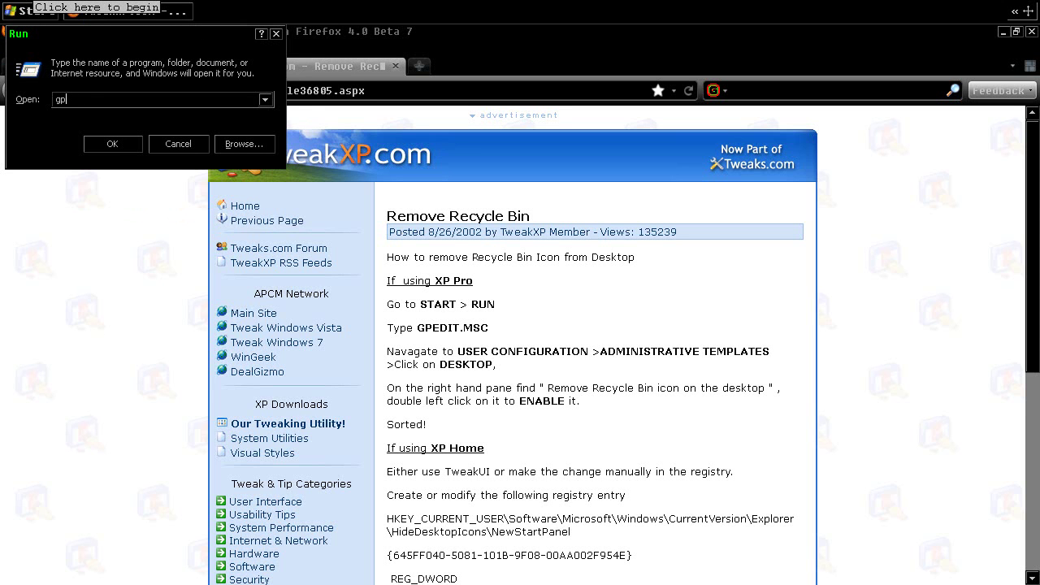
{"action": "type", "text": "edit.msc"}
{"action": "left_click", "coordinate": [114, 144]}
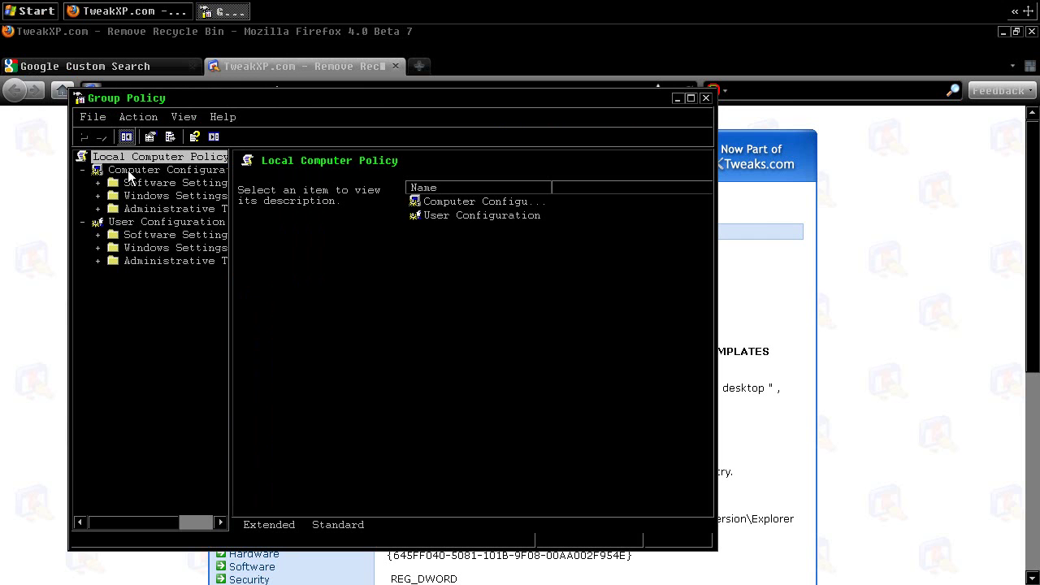
- Following the TweakXP article's instructions, open the Desktop folder in User Configuration > Administrative Templates in Group Policy
{"action": "left_click", "coordinate": [749, 329]}
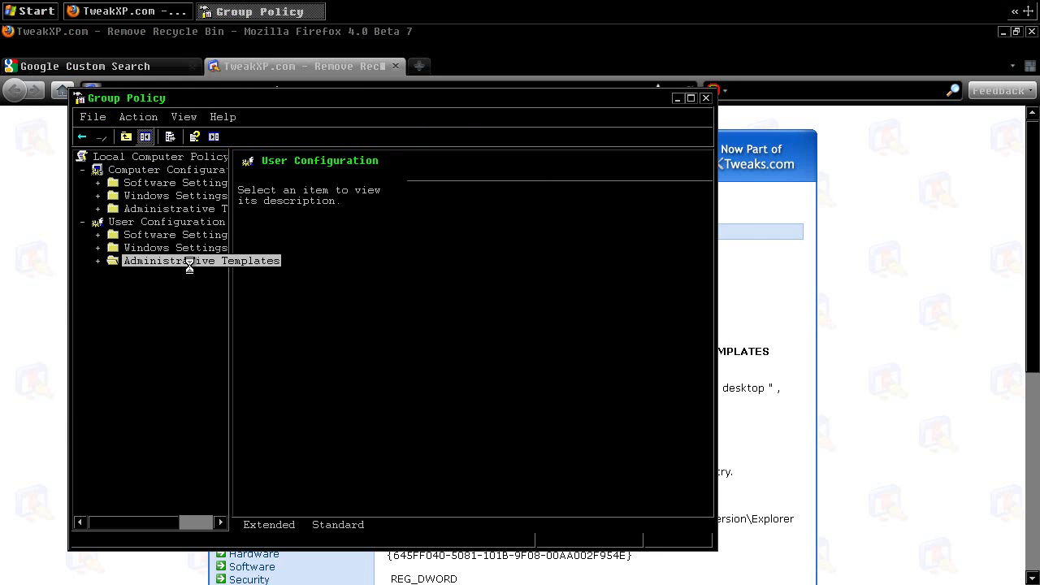
{"action": "left_click", "coordinate": [902, 351]}
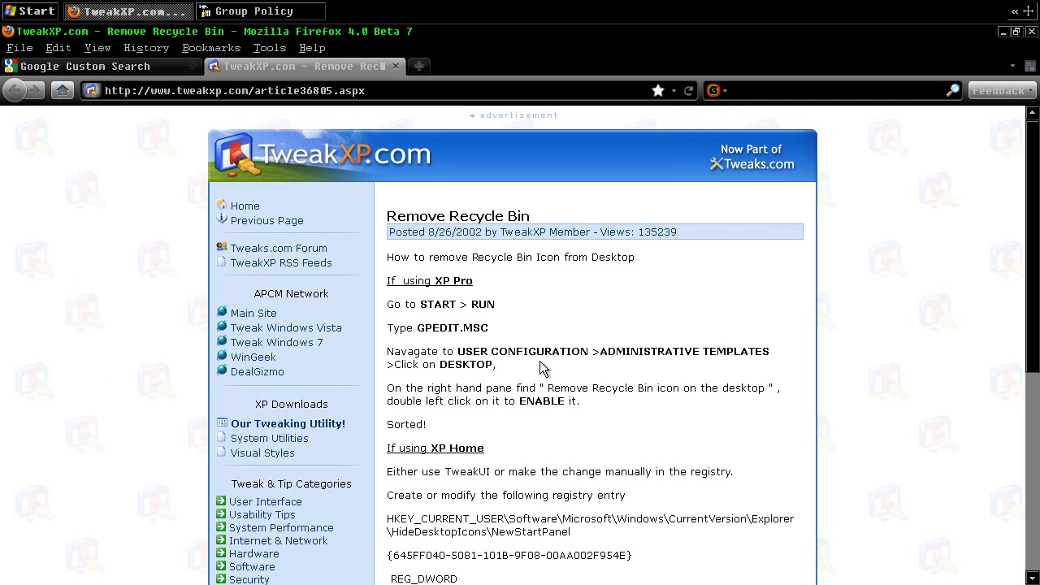
{"action": "left_click_drag", "start_coordinate": [479, 389], "coordinate": [669, 393]}
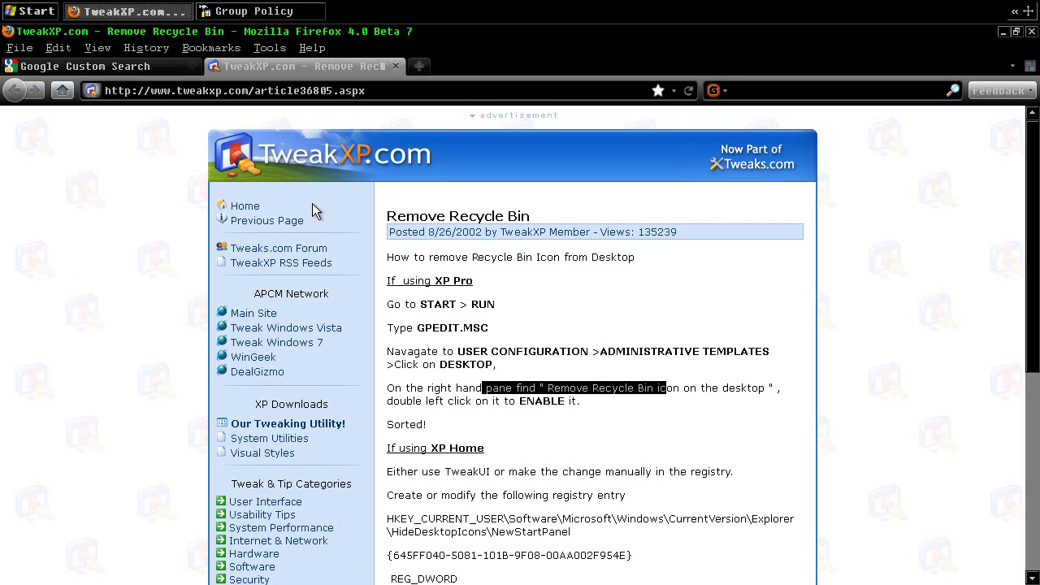
{"action": "left_click", "coordinate": [254, 10]}
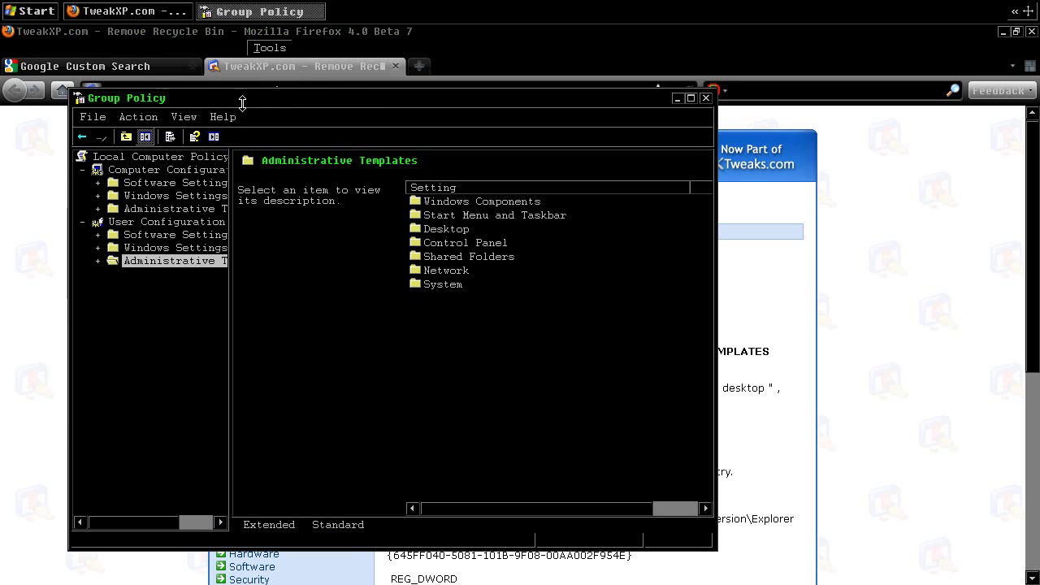
{"action": "double_click", "coordinate": [438, 229]}
{"action": "left_click", "coordinate": [808, 352]}
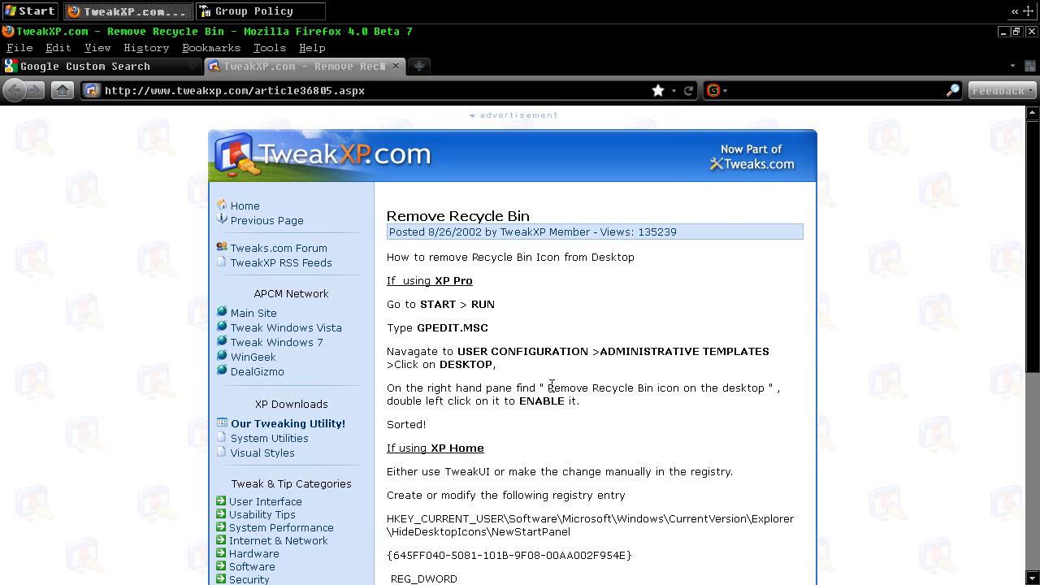
{"action": "left_click_drag", "start_coordinate": [547, 388], "coordinate": [762, 388]}
{"action": "left_click", "coordinate": [664, 390]}
{"action": "left_click", "coordinate": [244, 11]}
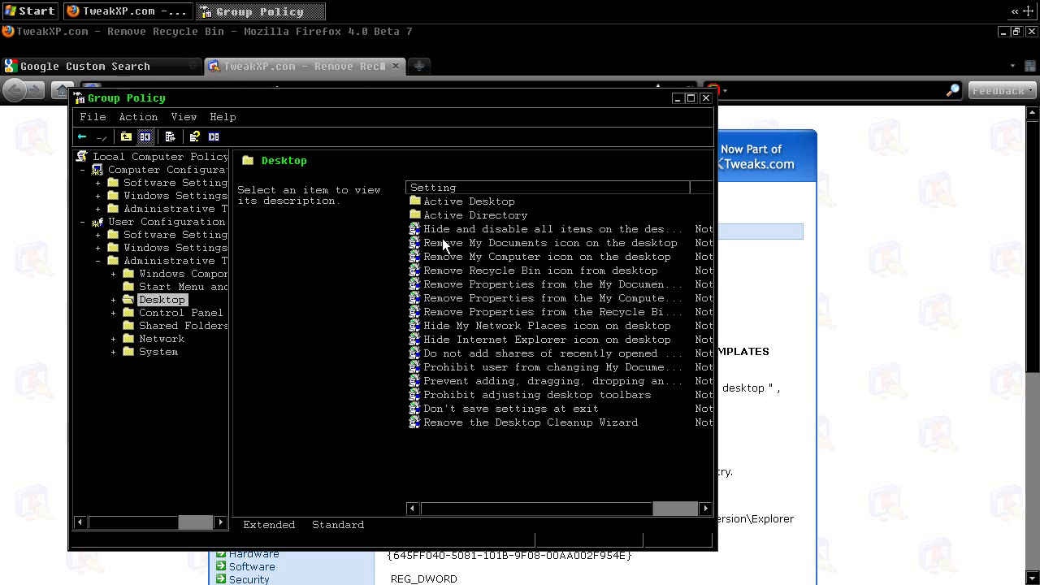
- Enable the "Remove Recycle Bin icon from desktop" policy, and minimize the open windows to check the desktop
{"action": "left_click", "coordinate": [496, 271]}
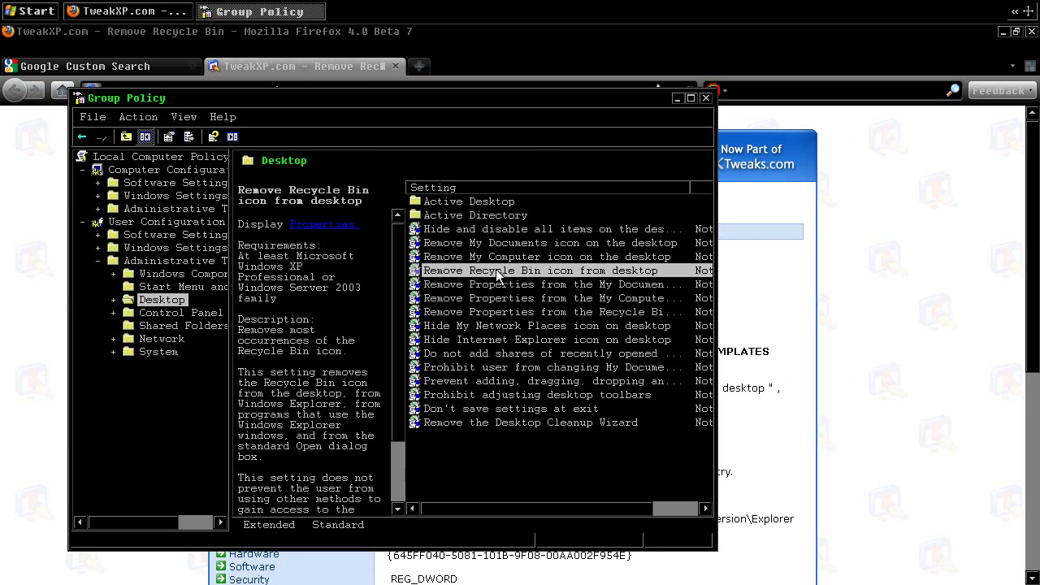
{"action": "double_click", "coordinate": [497, 275]}
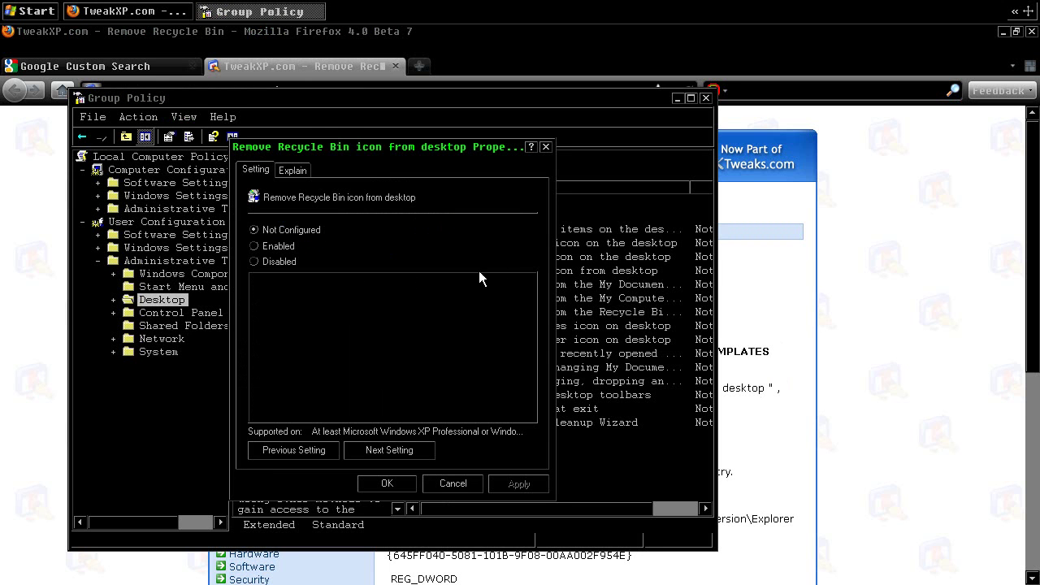
{"action": "left_click", "coordinate": [256, 247]}
{"action": "left_click", "coordinate": [516, 484]}
{"action": "key", "text": "Return"}
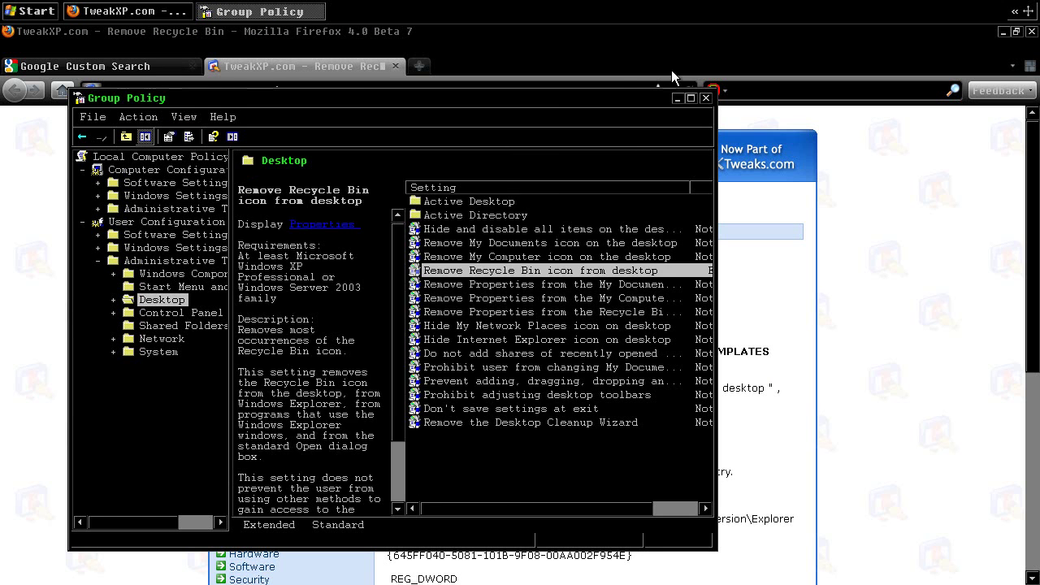
{"action": "left_click", "coordinate": [677, 98]}
{"action": "left_click", "coordinate": [1003, 31]}
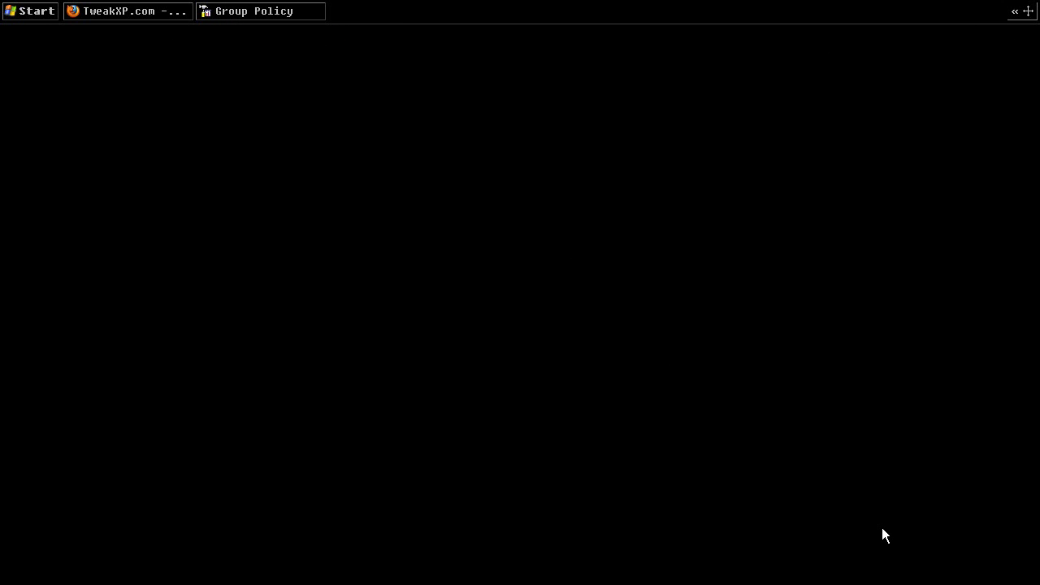
- Switch to Firefox, open images.google.com in a new tab and search for "playstation controller buttons wallpaper"
{"action": "left_click", "coordinate": [147, 11]}
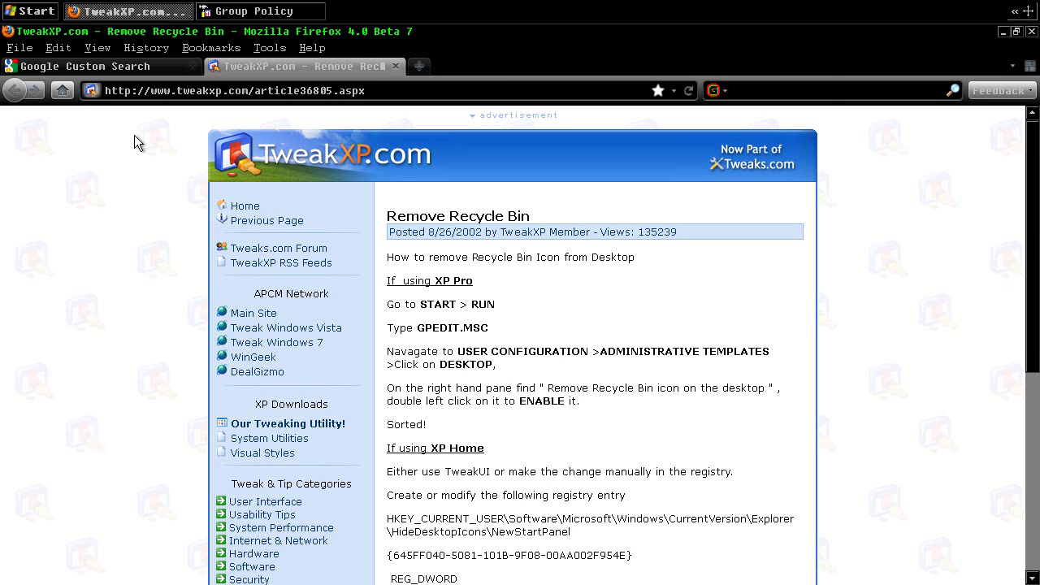
{"action": "key", "text": "ctrl+t"}
{"action": "type", "text": "images.google.com"}
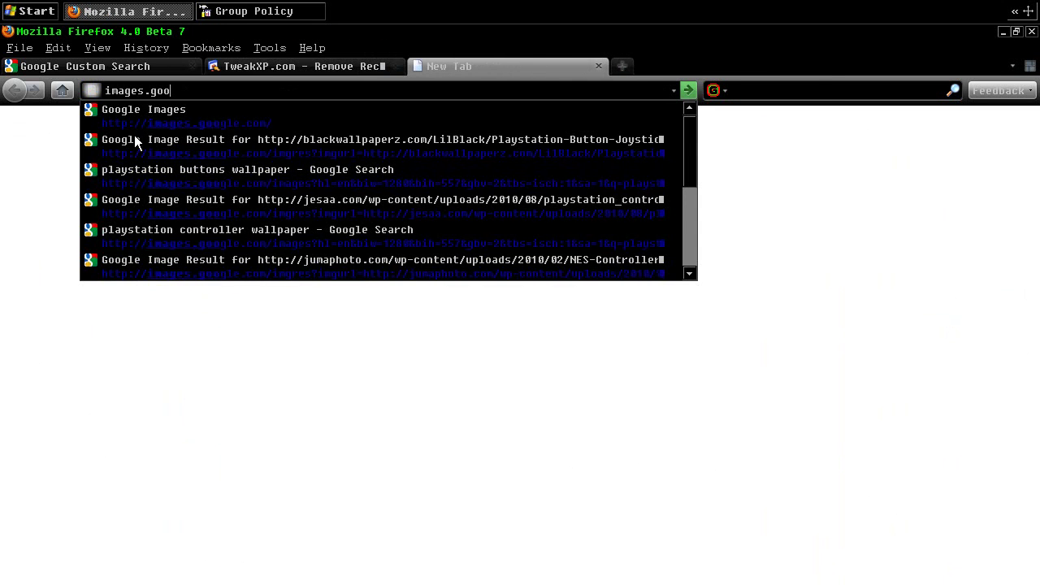
{"action": "key", "text": "Return"}
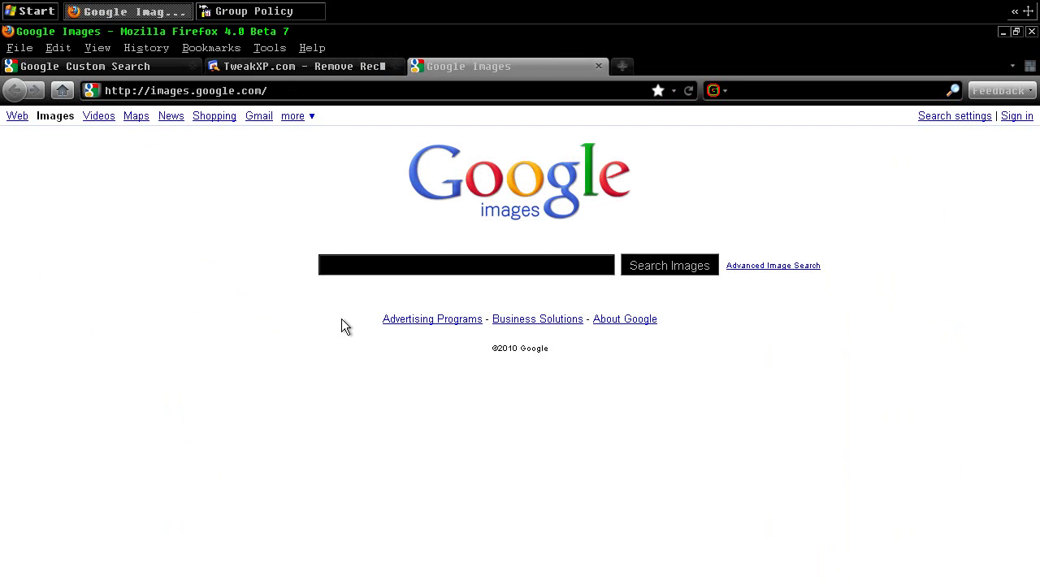
{"action": "type", "text": "playstat"}
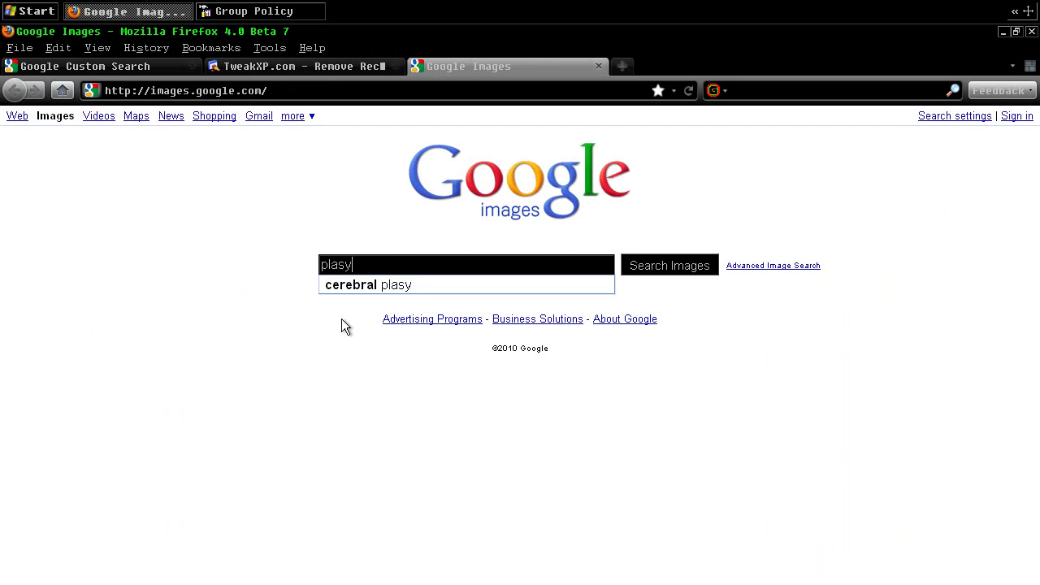
{"action": "type", "text": "ion "}
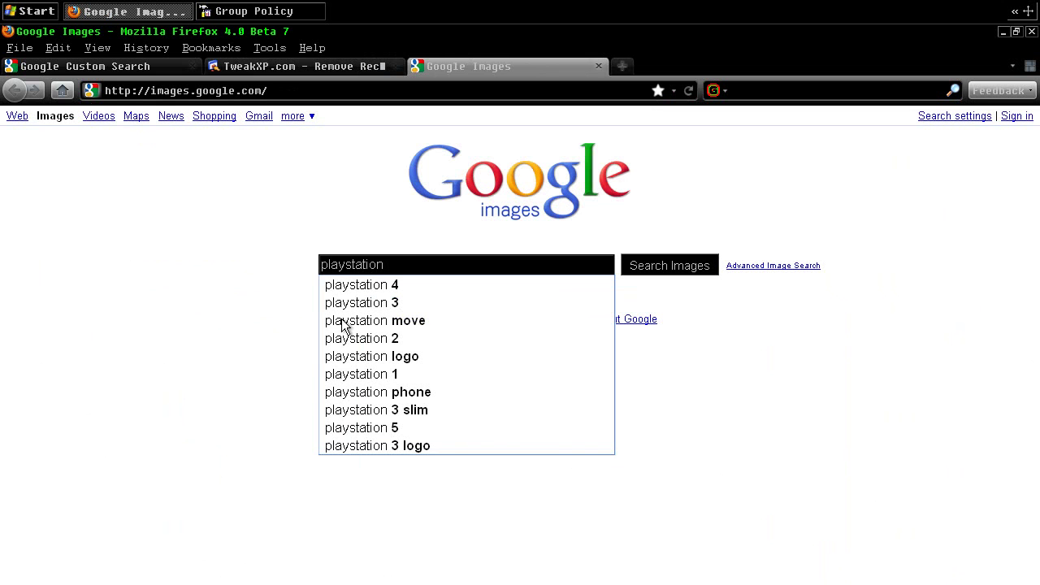
{"action": "type", "text": "controller bu"}
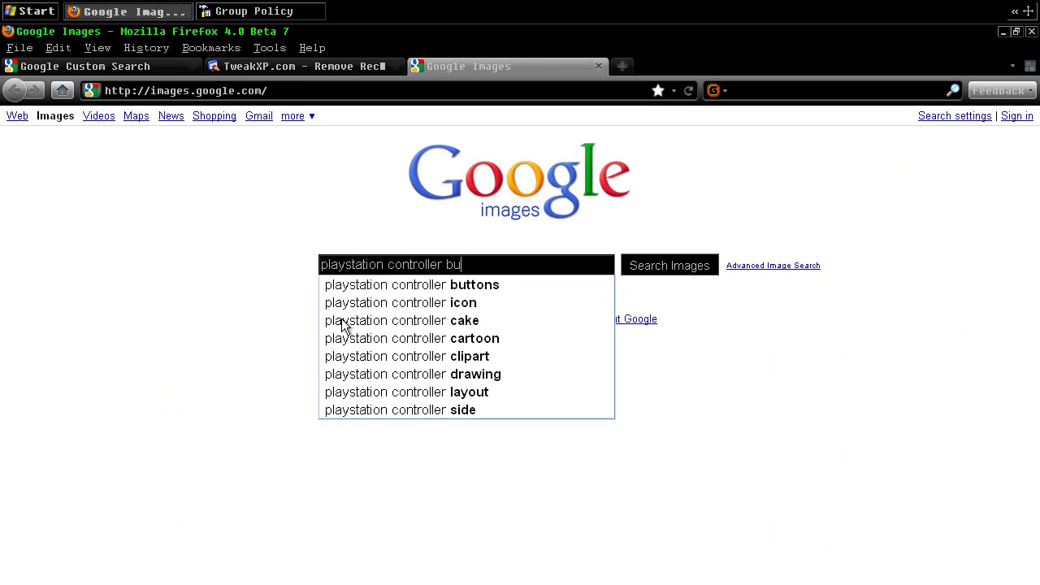
{"action": "type", "text": "ttons wallpaper"}
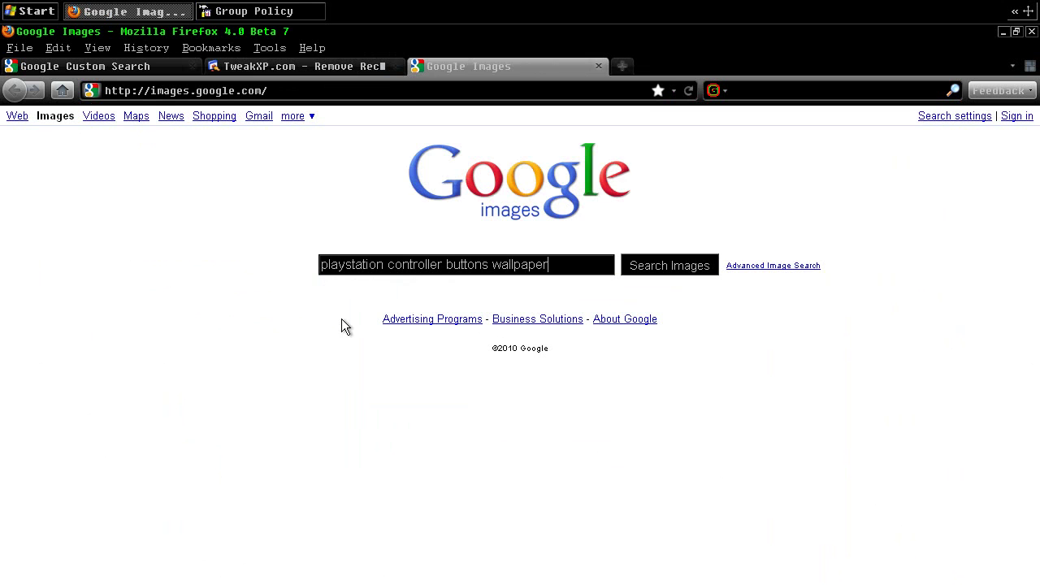
{"action": "key", "text": "Return"}
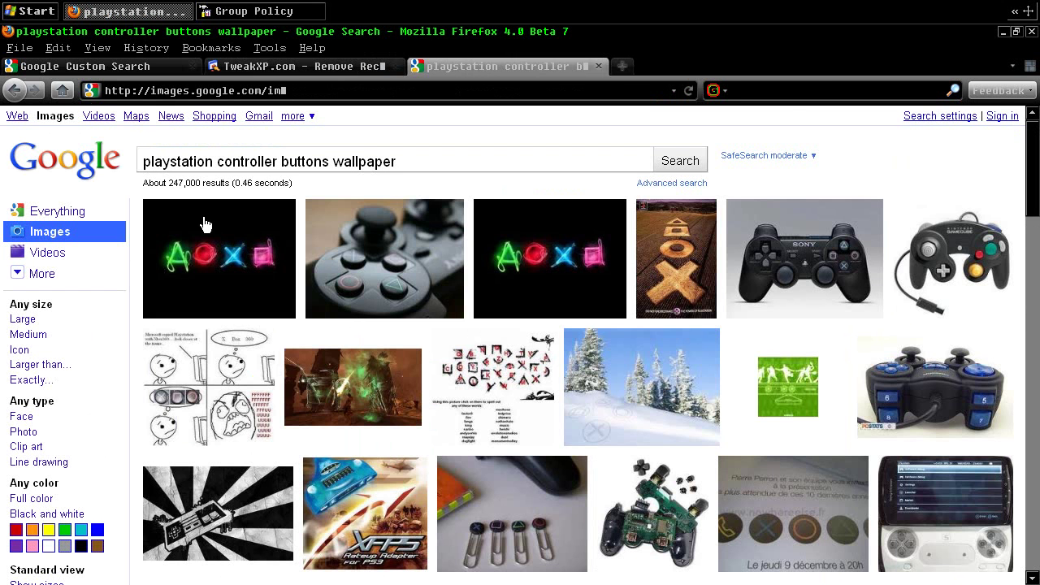
- Set the full-size neon PlayStation buttons image from blackwallpaperz.com as the desktop background, and minimize the browser
{"action": "left_click", "coordinate": [209, 246]}
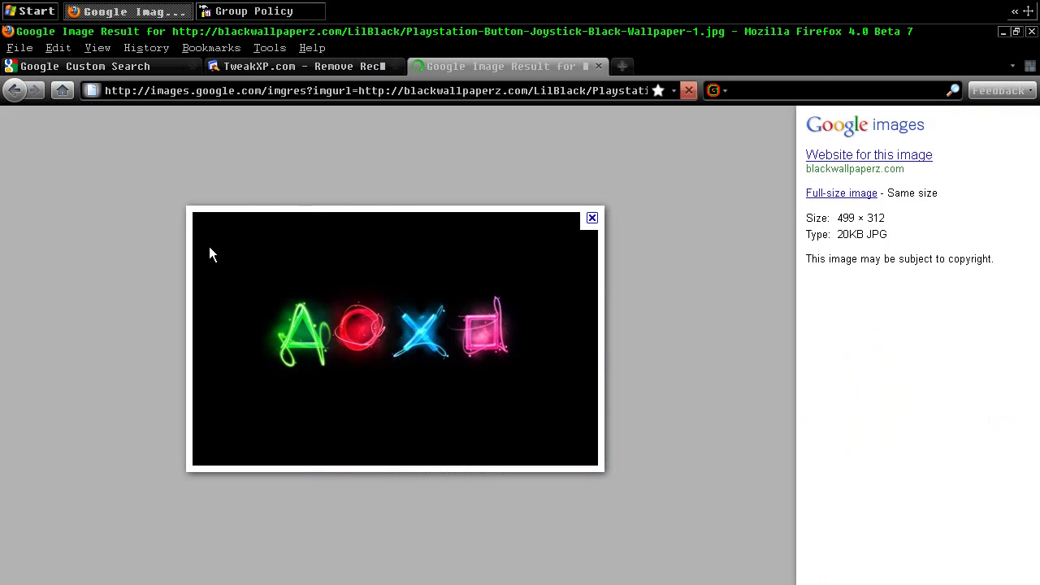
{"action": "left_click", "coordinate": [842, 193]}
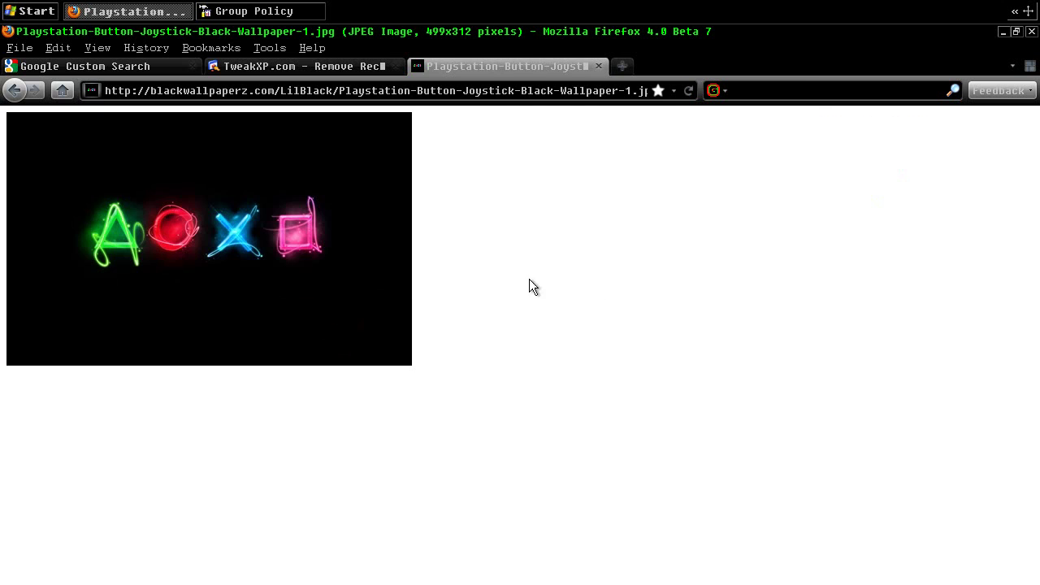
{"action": "right_click", "coordinate": [281, 224]}
{"action": "left_click", "coordinate": [345, 299]}
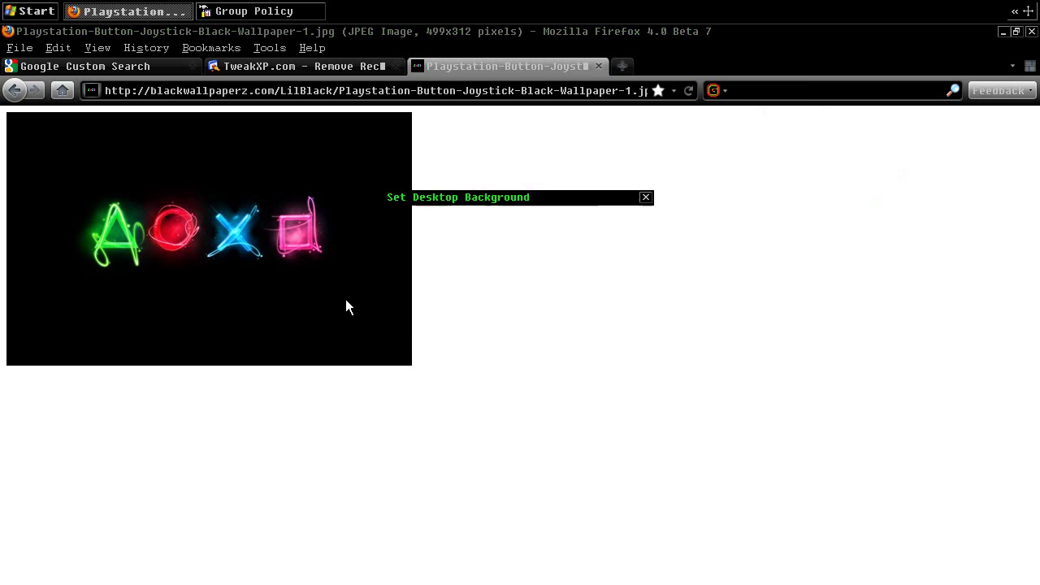
{"action": "left_click", "coordinate": [482, 401]}
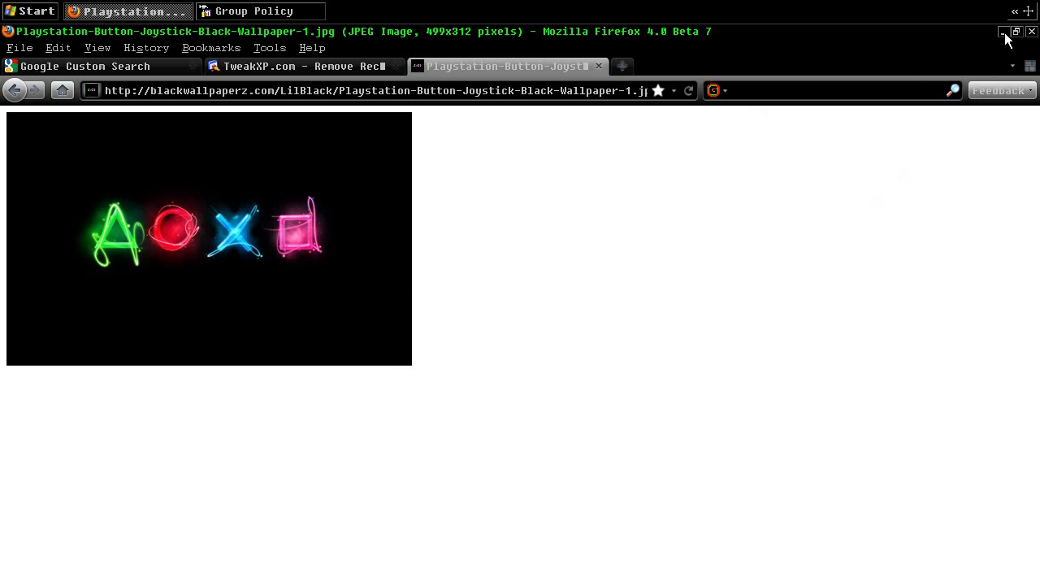
{"action": "left_click", "coordinate": [1005, 35]}
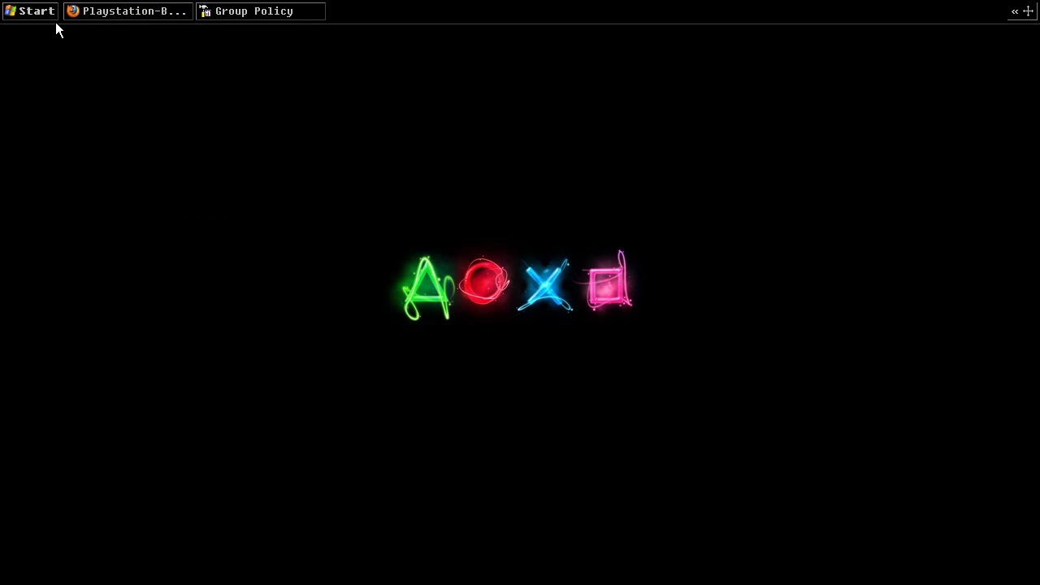
- Examine the Start menu and its All Programs list against the new wallpaper
{"action": "left_click", "coordinate": [32, 12]}
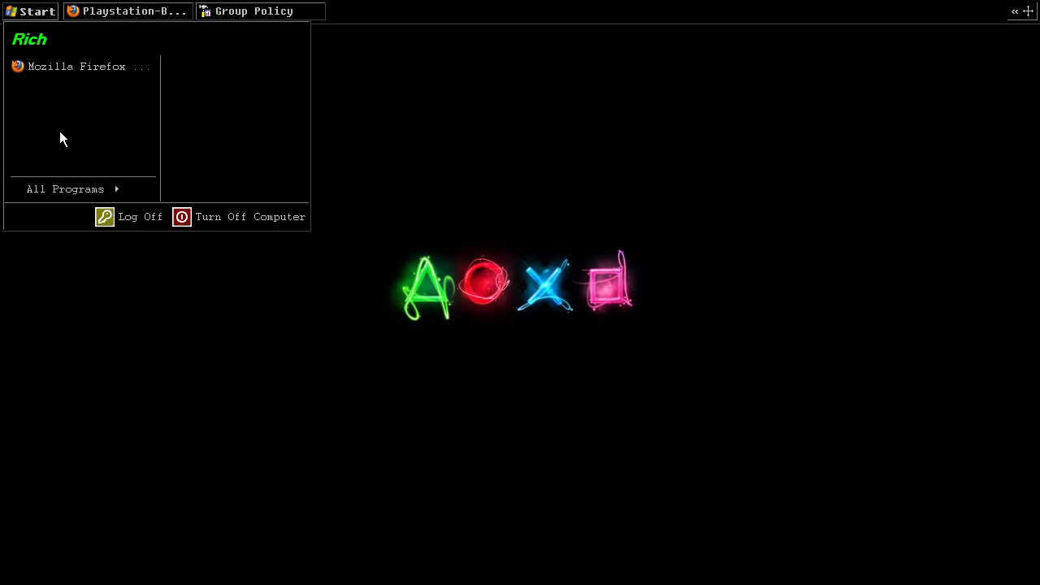
{"action": "left_click", "coordinate": [392, 100]}
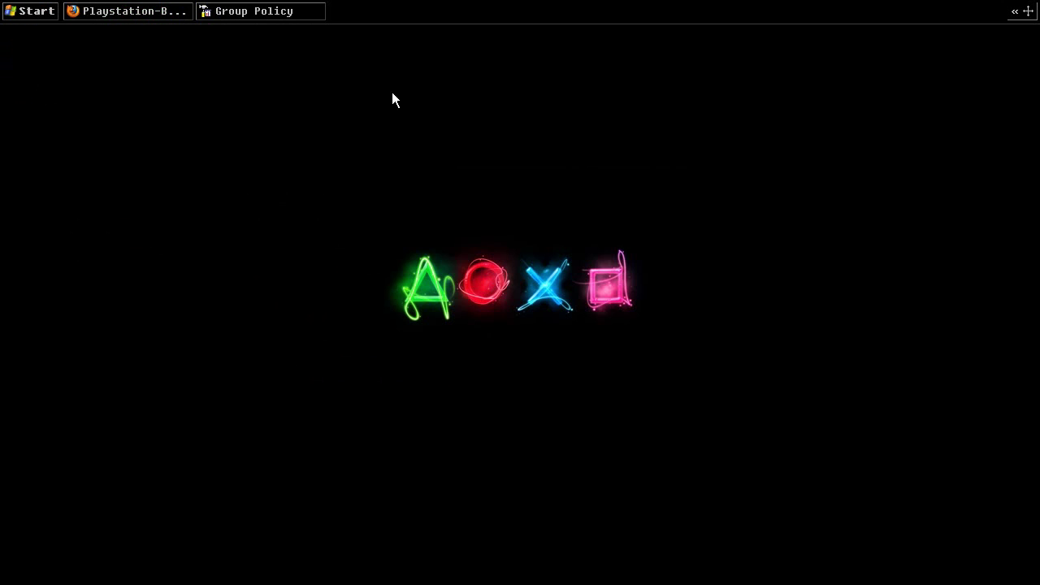
{"action": "left_click", "coordinate": [36, 13]}
{"action": "left_click", "coordinate": [27, 18]}
{"action": "left_click", "coordinate": [29, 12]}
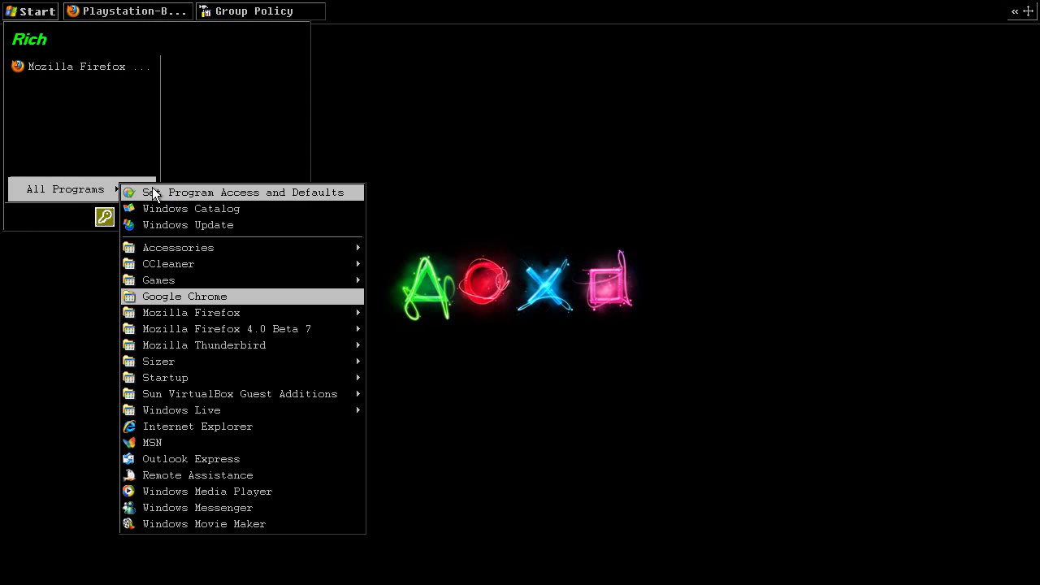
{"action": "left_click", "coordinate": [84, 277]}
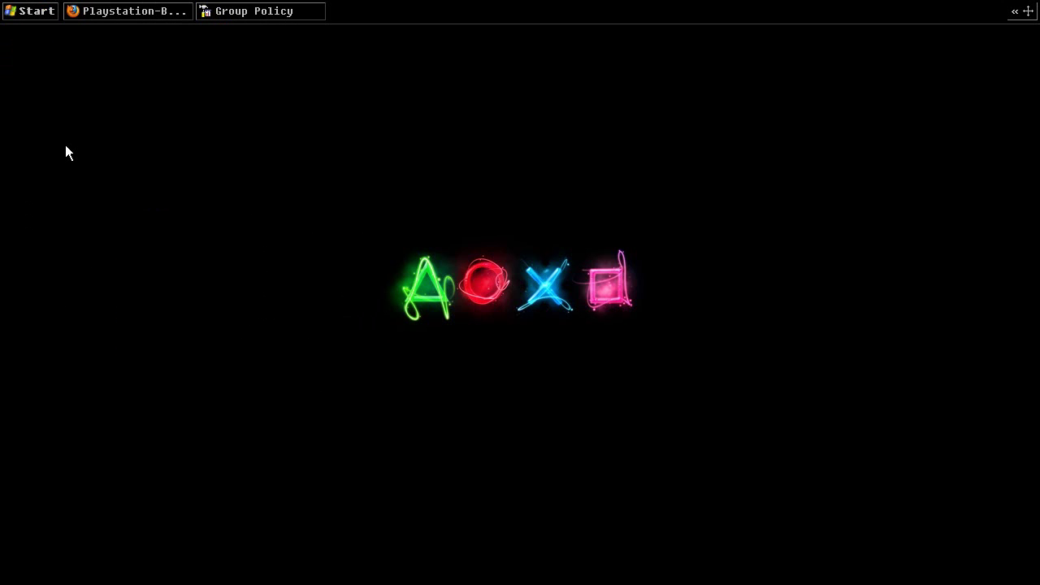
- Launch Internet Explorer by running the command iexplore
{"action": "key", "text": "super+r"}
{"action": "type", "text": "iexplore"}
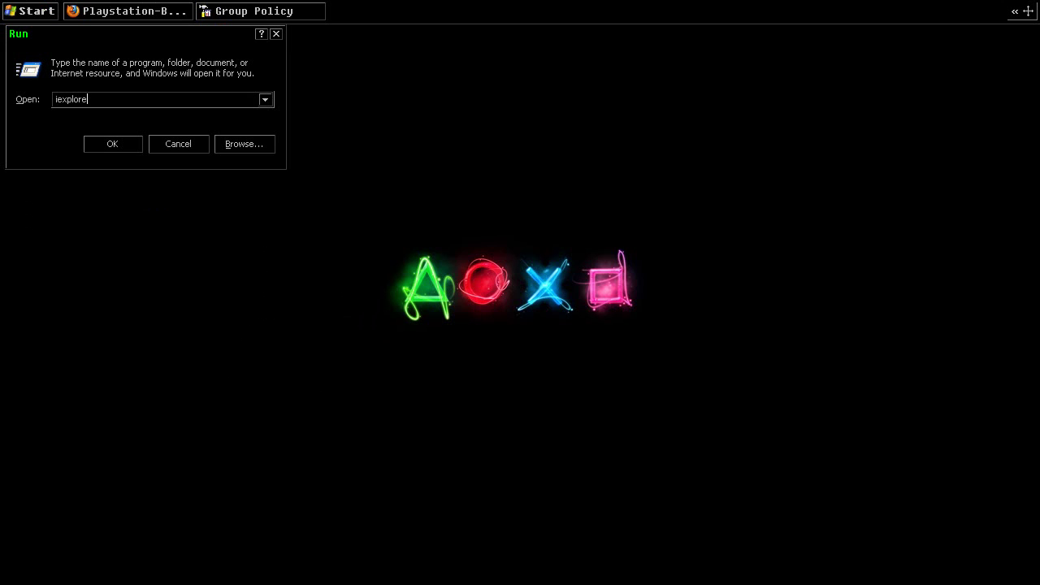
{"action": "key", "text": "Return"}
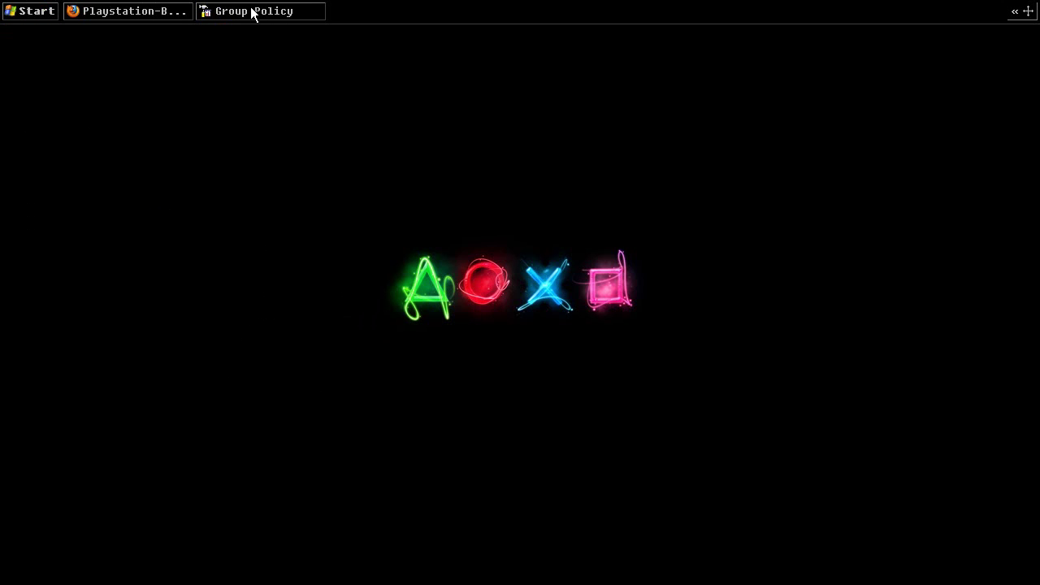
- Show the Quick Launch toolbar on the taskbar
{"action": "right_click", "coordinate": [363, 13]}
{"action": "mouse_move", "coordinate": [405, 23]}
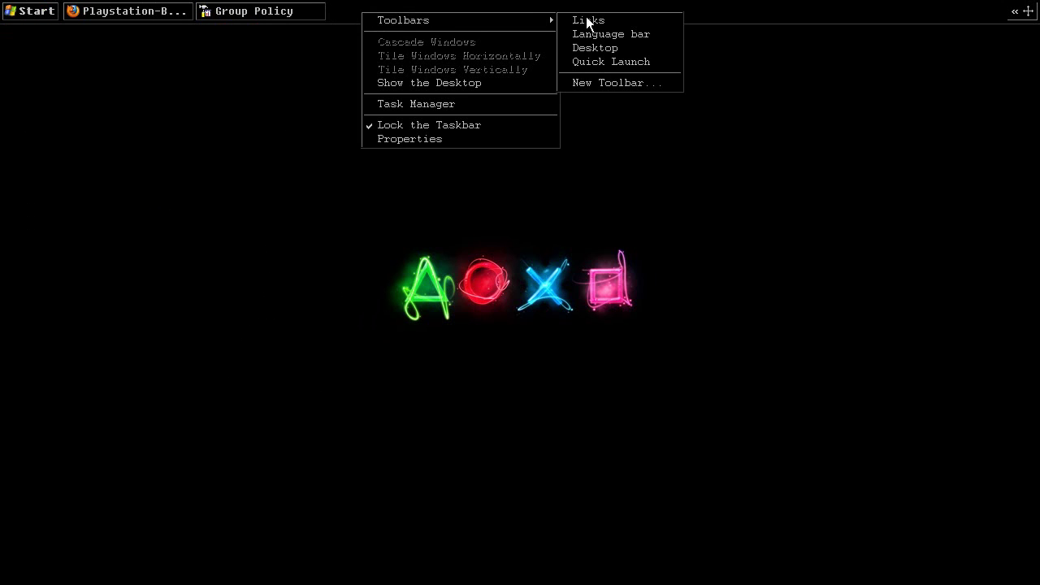
{"action": "left_click", "coordinate": [615, 58]}
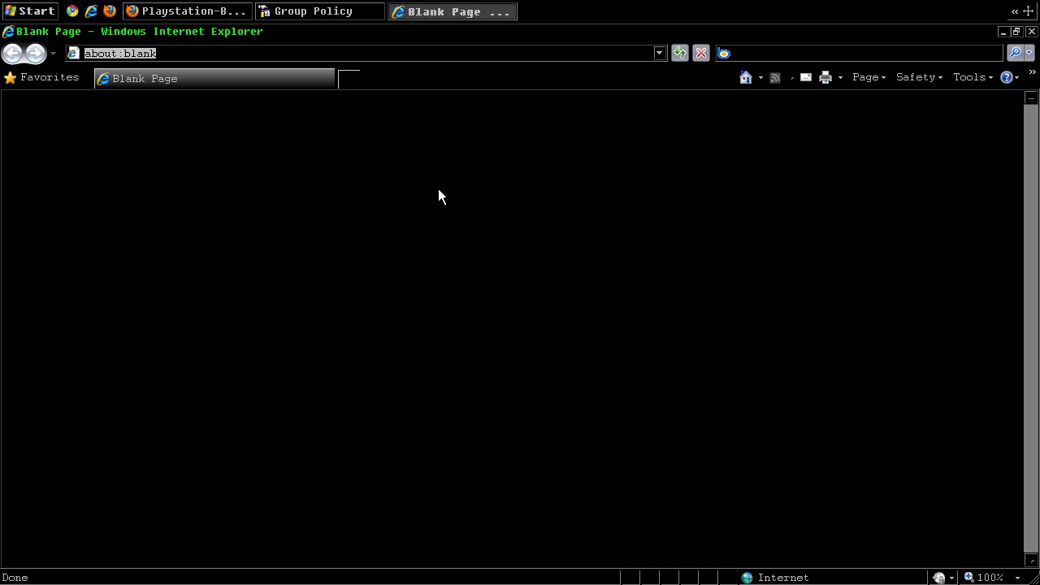
- Compare the Firefox and Internet Explorer windows in the black scheme, and open blackle.com in Internet Explorer
{"action": "left_click", "coordinate": [194, 11]}
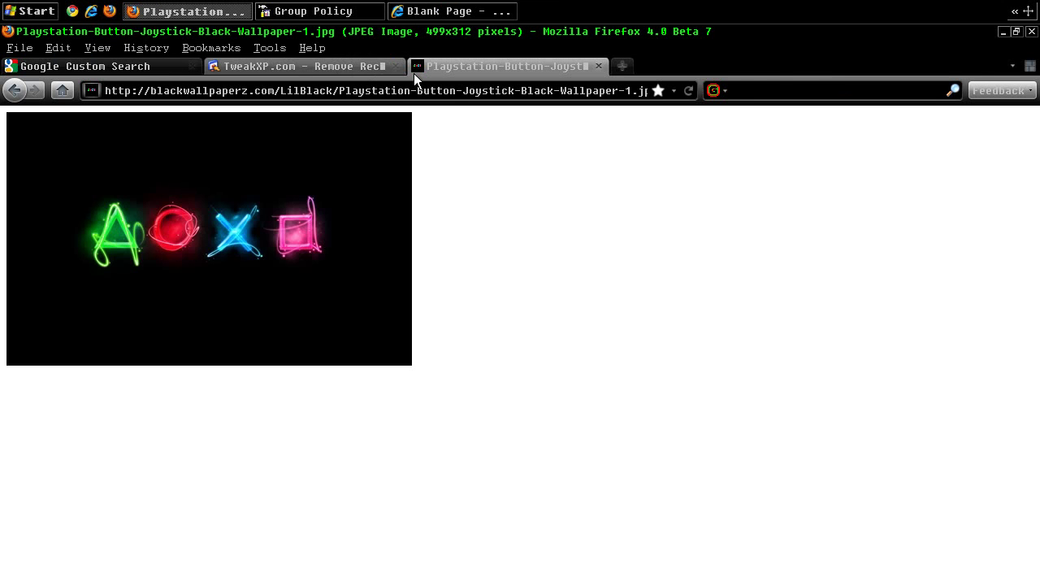
{"action": "left_click", "coordinate": [455, 12]}
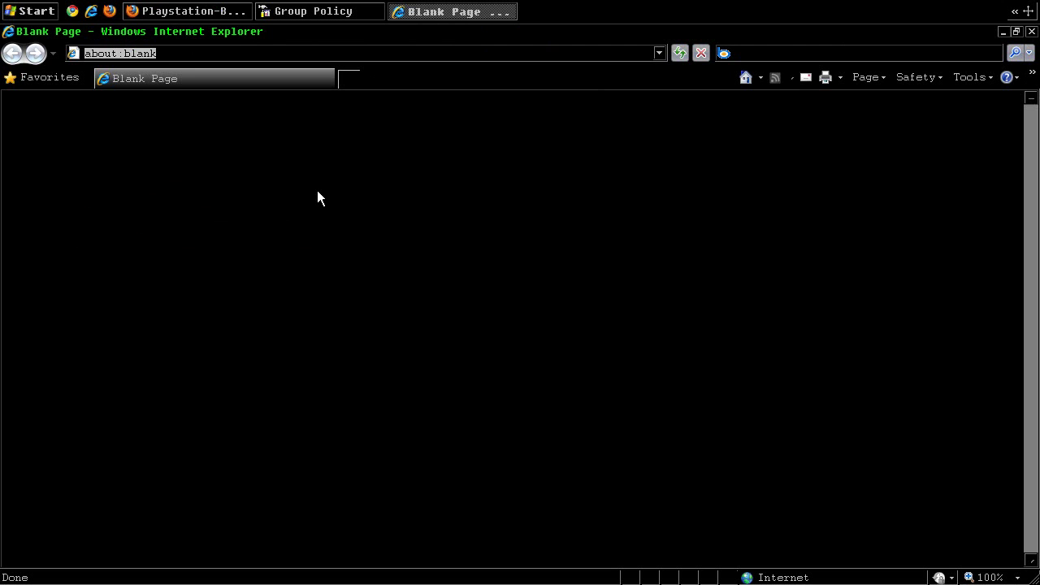
{"action": "type", "text": "blackle."}
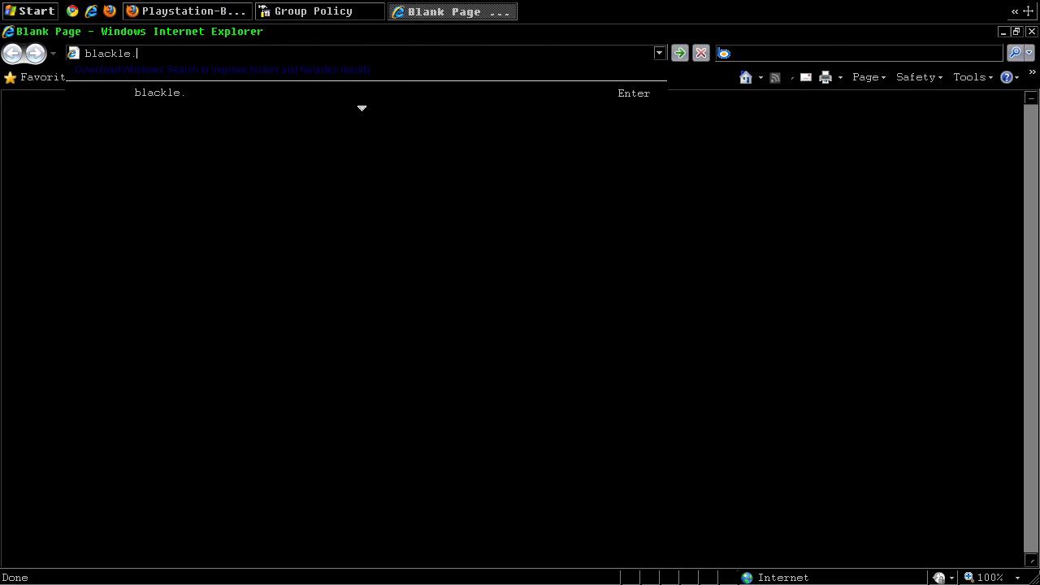
{"action": "type", "text": "com"}
{"action": "key", "text": "Return"}
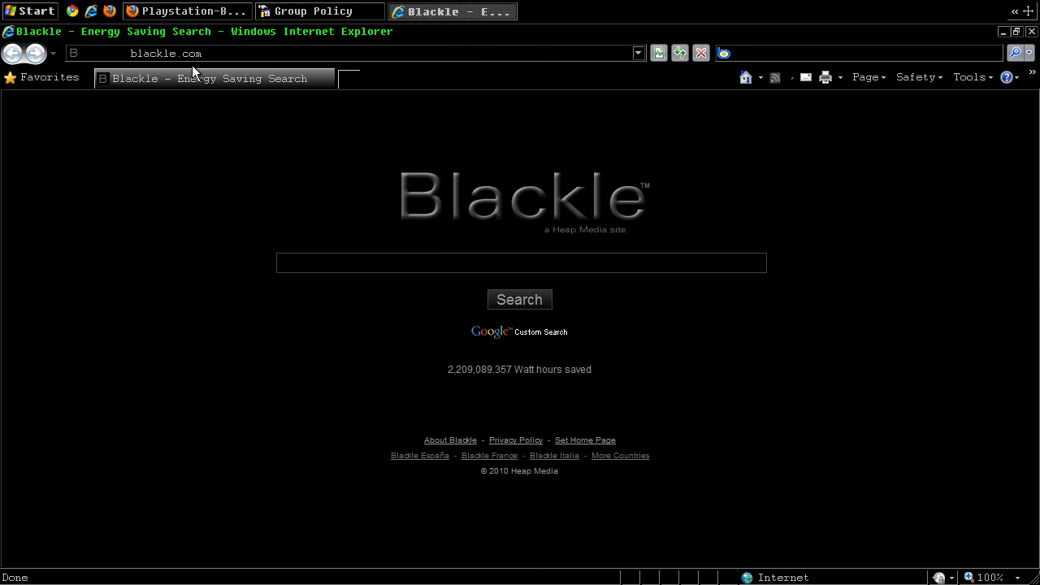
- Open pcmech.com in Internet Explorer and look through its home page against the black window frame
{"action": "left_click", "coordinate": [233, 57]}
{"action": "type", "text": "pcmech.com"}
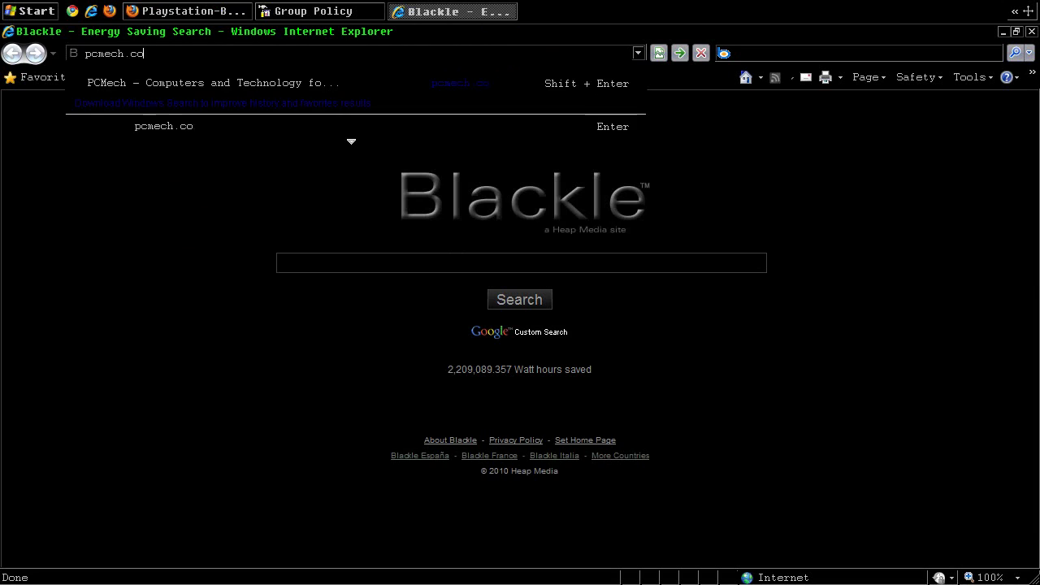
{"action": "key", "text": "Return"}
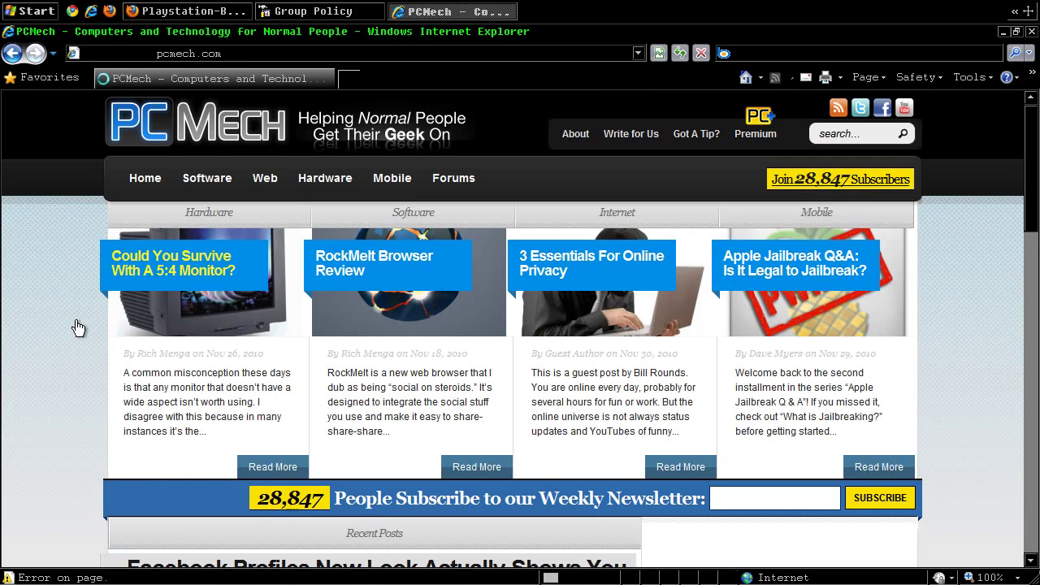
{"action": "scroll", "coordinate": [77, 293], "scroll_direction": "down", "scroll_amount": 3}
{"action": "scroll", "coordinate": [77, 294], "scroll_direction": "down", "scroll_amount": 3}
{"action": "scroll", "coordinate": [78, 293], "scroll_direction": "up", "scroll_amount": 4}
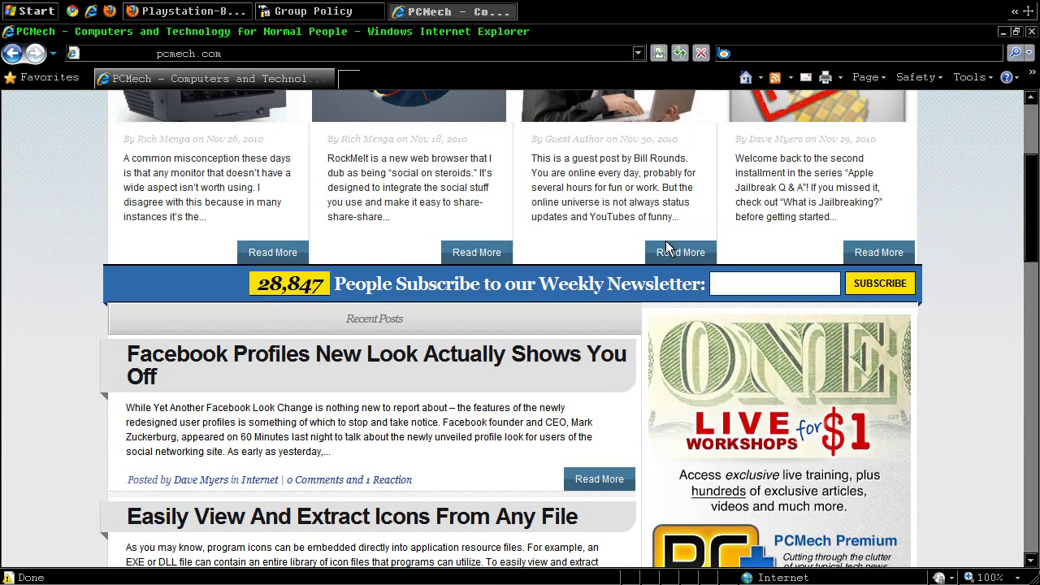
{"action": "scroll", "coordinate": [960, 304], "scroll_direction": "down", "scroll_amount": 6}
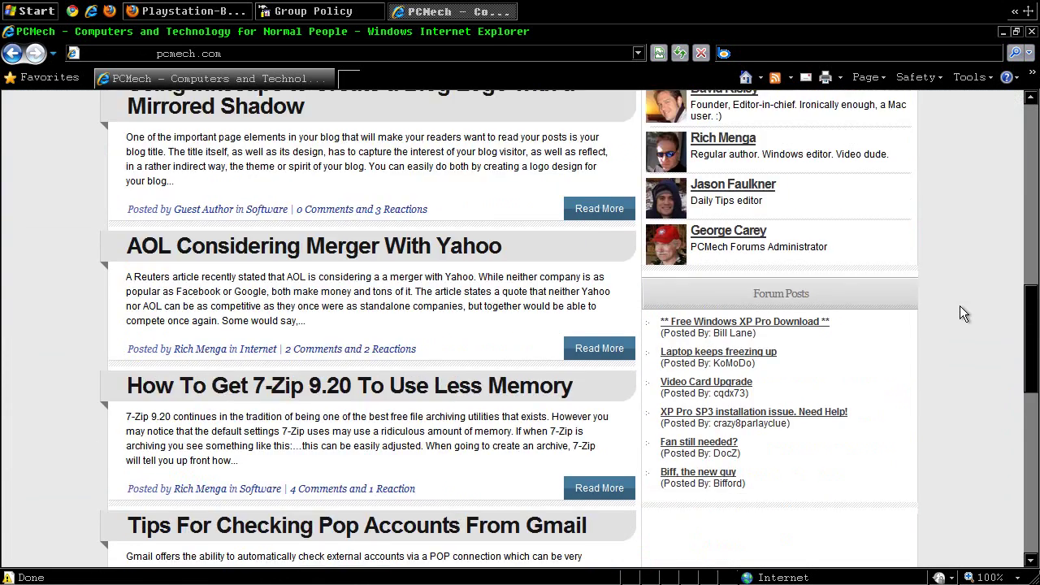
{"action": "scroll", "coordinate": [961, 306], "scroll_direction": "up", "scroll_amount": 8}
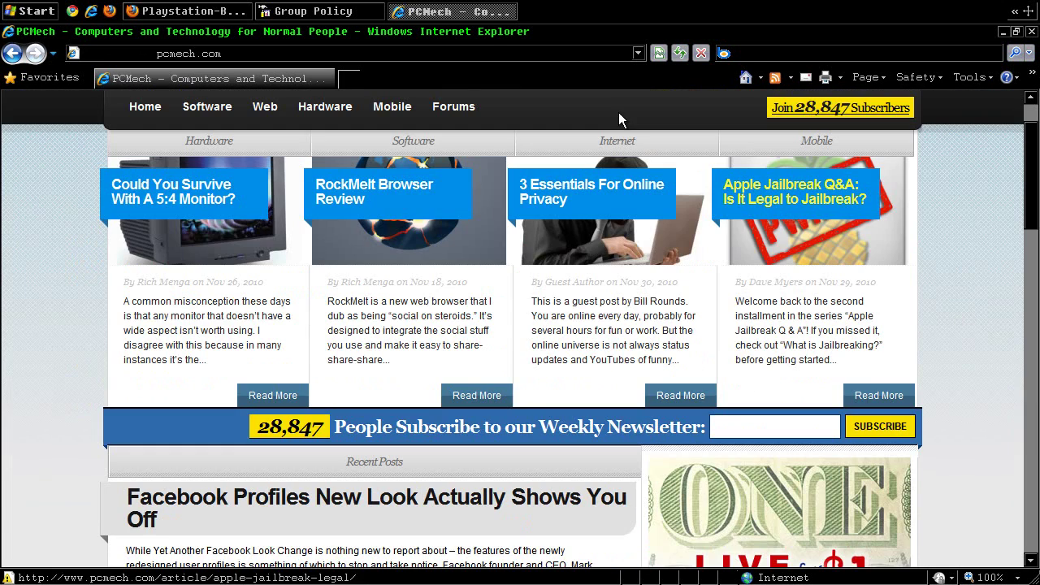
- Switch to Firefox, open pcmech.com there and look through the home page
{"action": "left_click", "coordinate": [208, 14]}
{"action": "left_click", "coordinate": [383, 90]}
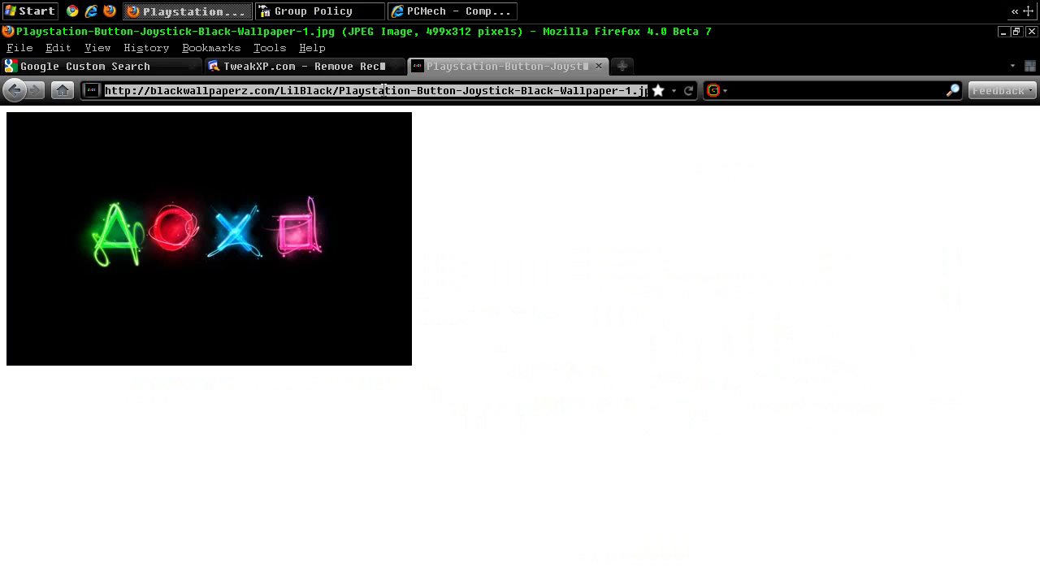
{"action": "type", "text": "pcmech.com"}
{"action": "key", "text": "Return"}
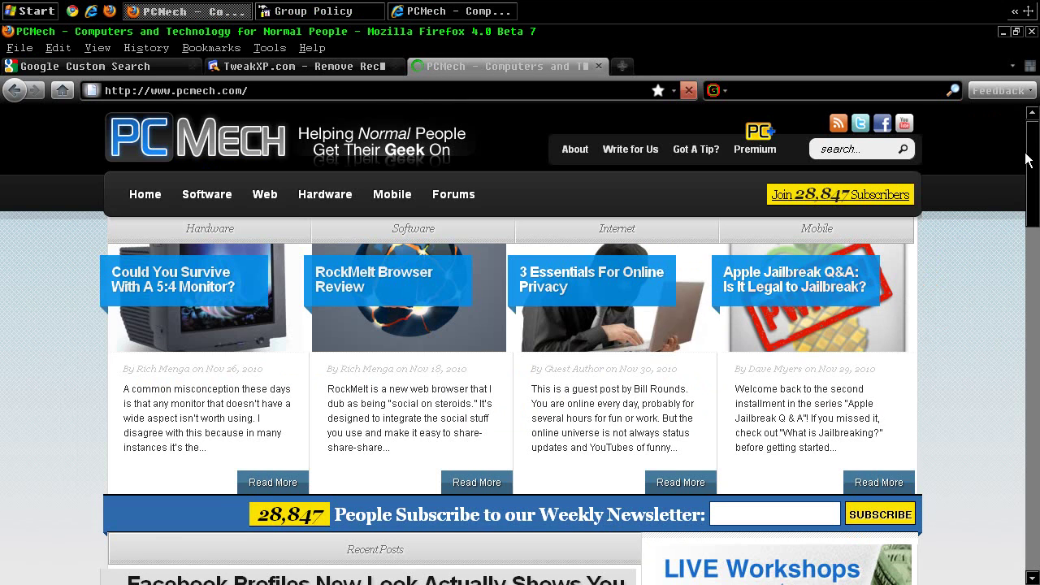
{"action": "scroll", "coordinate": [988, 286], "scroll_direction": "down", "scroll_amount": 10}
{"action": "scroll", "coordinate": [986, 286], "scroll_direction": "up", "scroll_amount": 10}
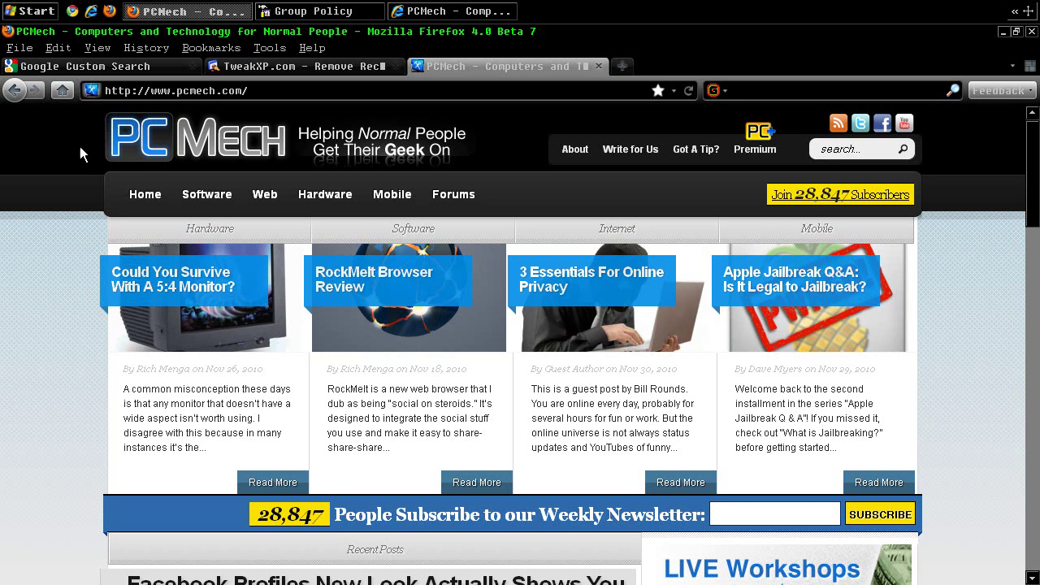
- Hide the Quick Launch toolbar from the taskbar, and show the desktop after viewing the Group Policy window
{"action": "right_click", "coordinate": [591, 16]}
{"action": "mouse_move", "coordinate": [651, 28]}
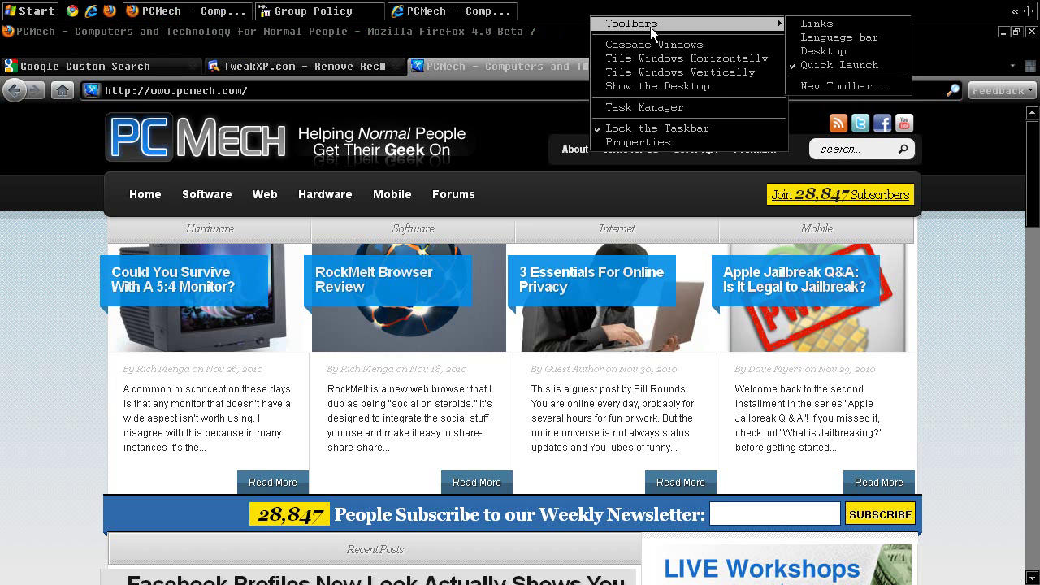
{"action": "left_click", "coordinate": [837, 65]}
{"action": "left_click", "coordinate": [257, 13]}
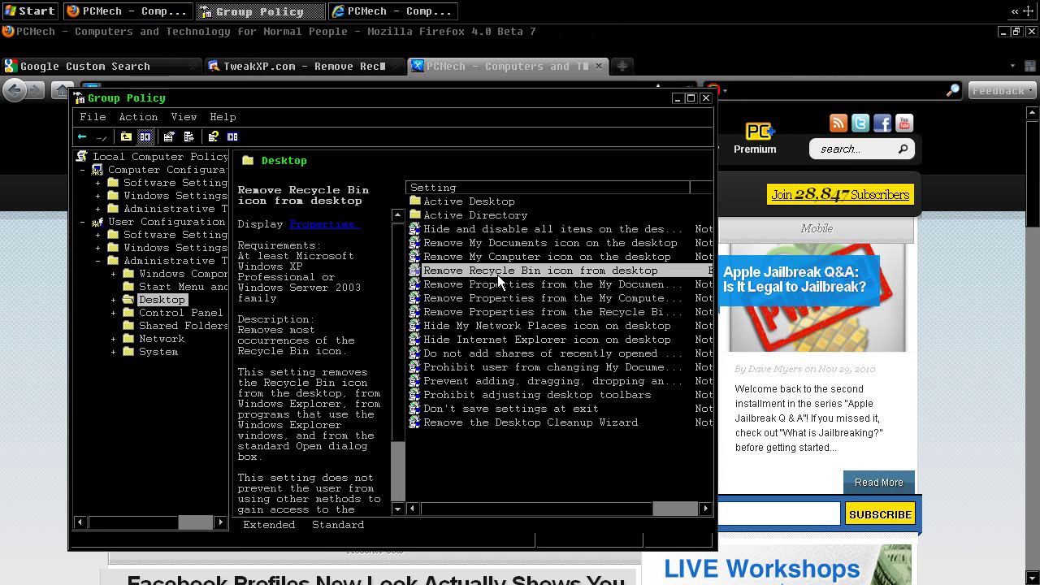
{"action": "key", "text": "super+d"}
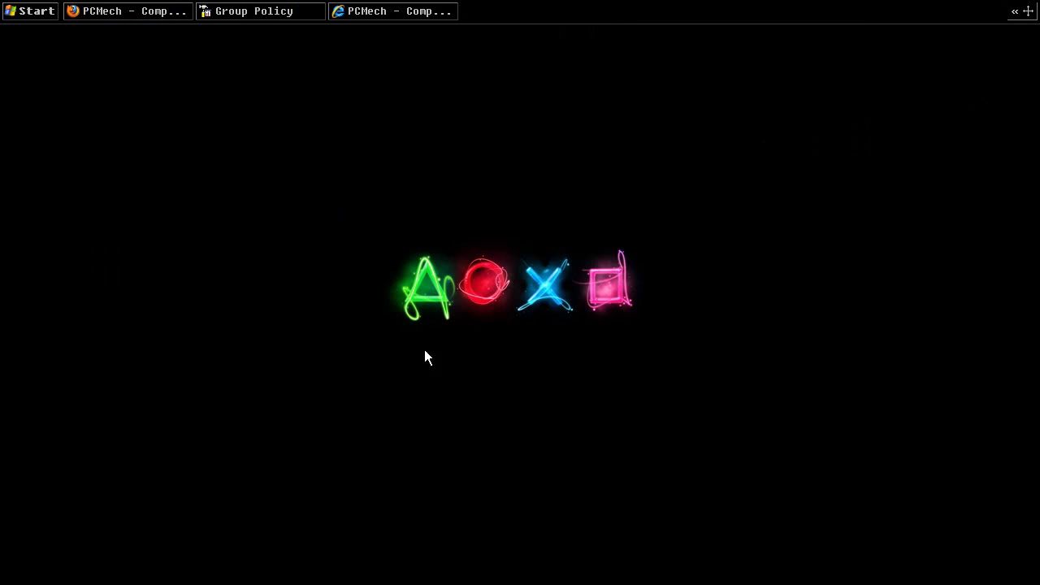
- Apply dark red as the 3D Objects color in the advanced display appearance settings, and check it in Internet Explorer
{"action": "right_click", "coordinate": [298, 171]}
{"action": "left_click", "coordinate": [327, 265]}
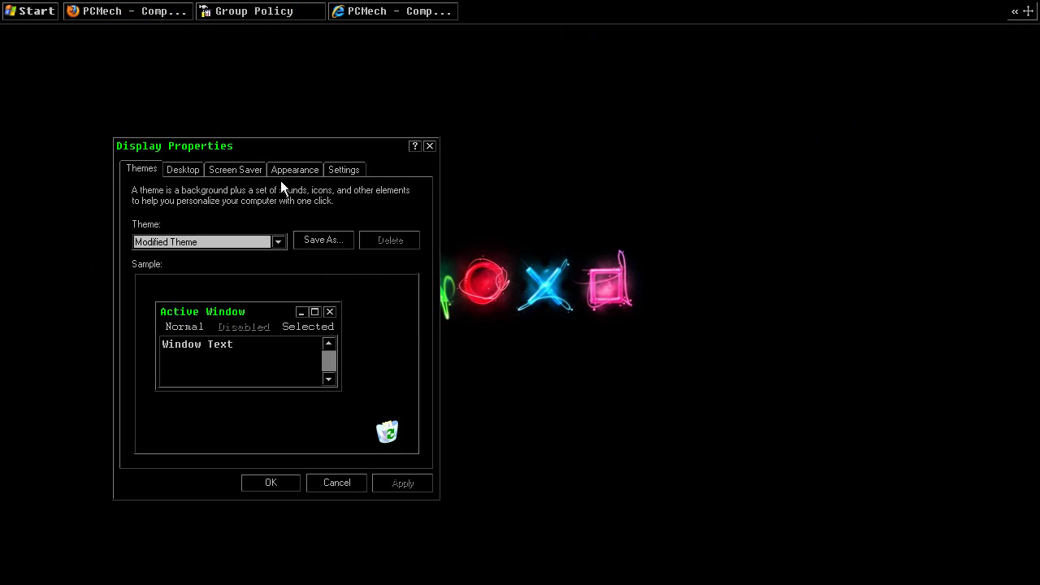
{"action": "left_click", "coordinate": [289, 173]}
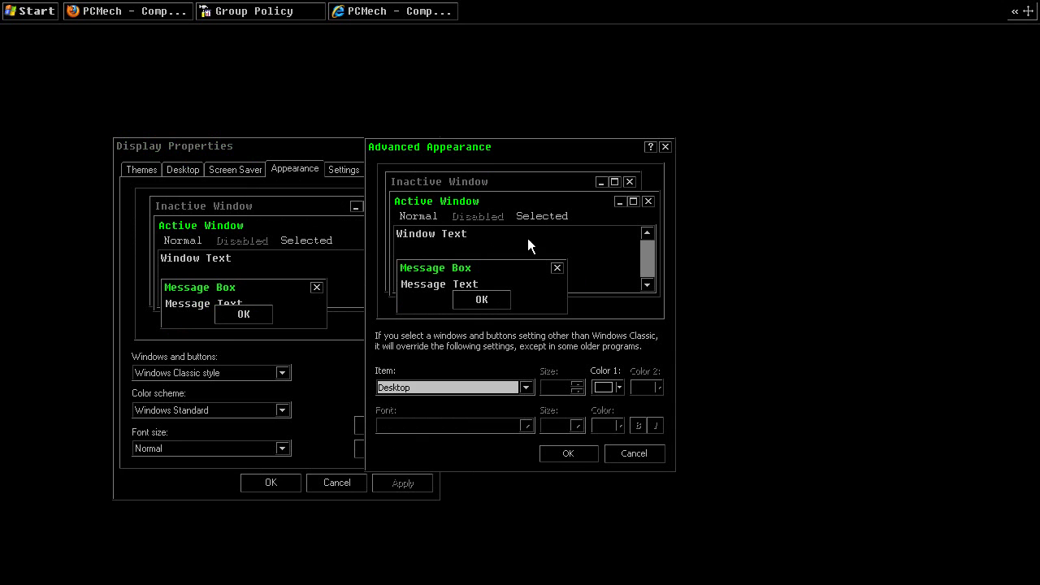
{"action": "left_click", "coordinate": [490, 300]}
{"action": "left_click", "coordinate": [606, 390]}
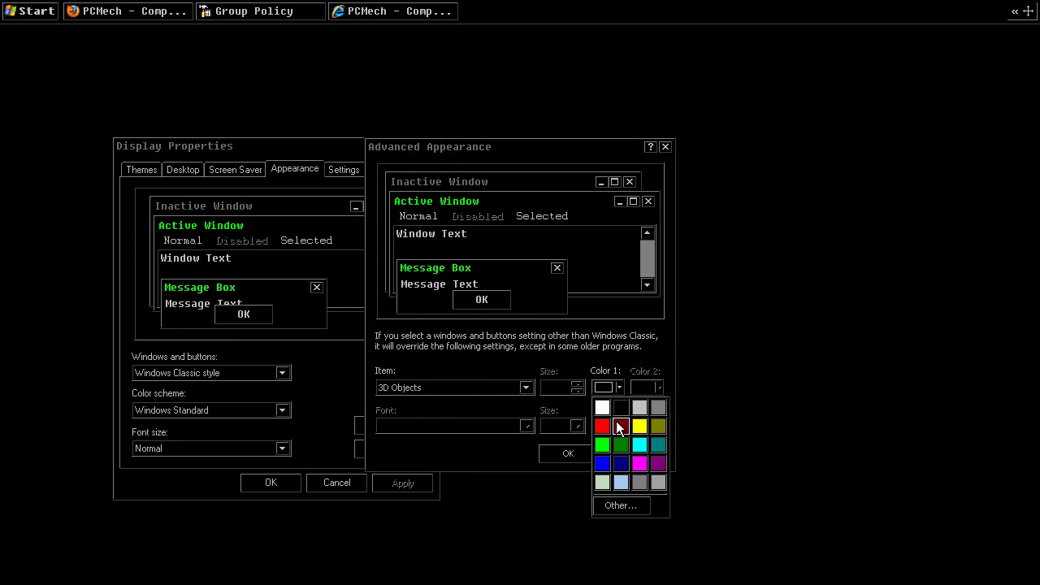
{"action": "left_click", "coordinate": [619, 426]}
{"action": "left_click", "coordinate": [568, 454]}
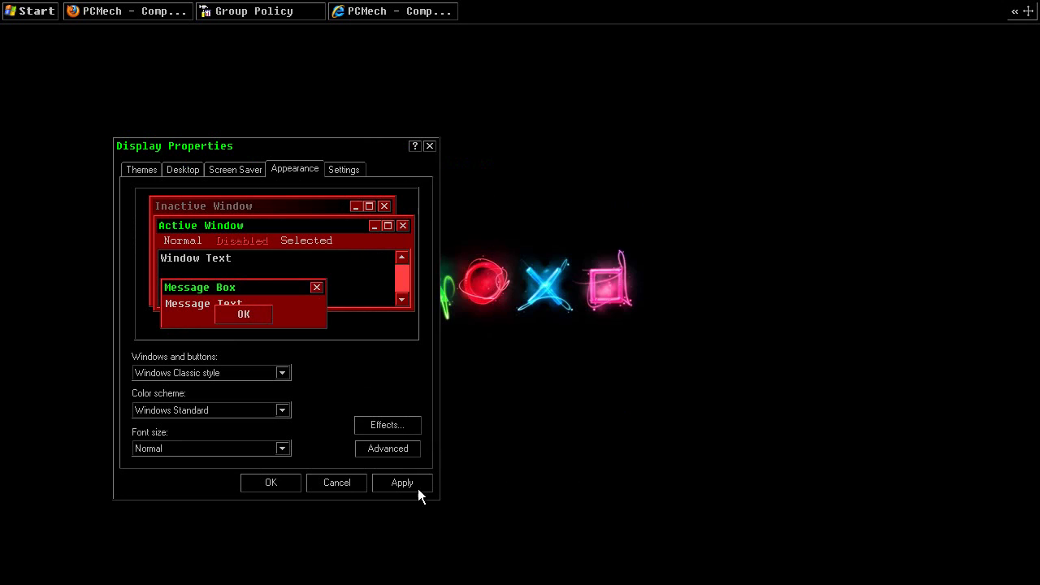
{"action": "left_click", "coordinate": [415, 486]}
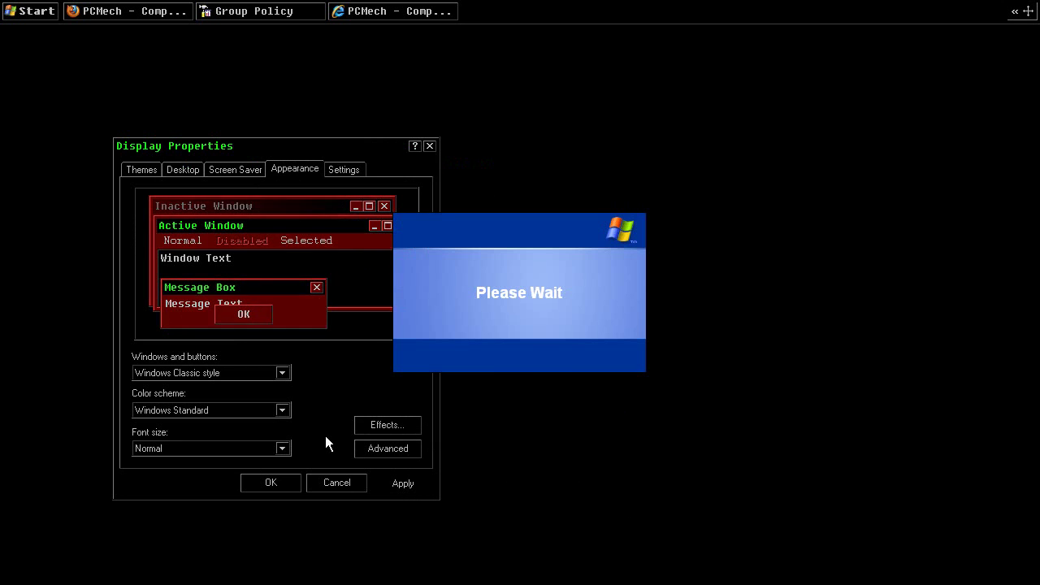
{"action": "left_click", "coordinate": [394, 11]}
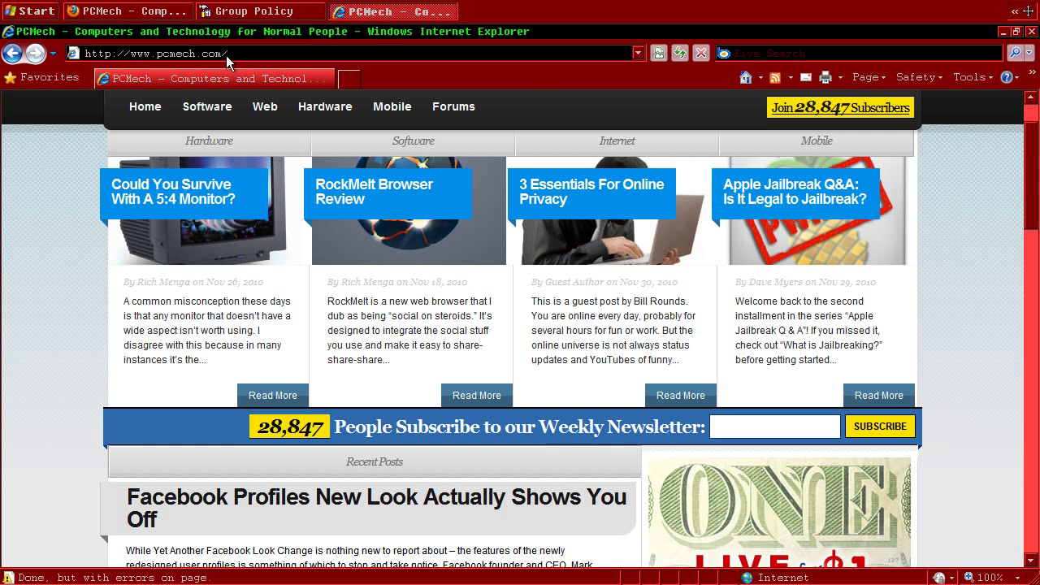
{"action": "left_click", "coordinate": [1003, 32]}
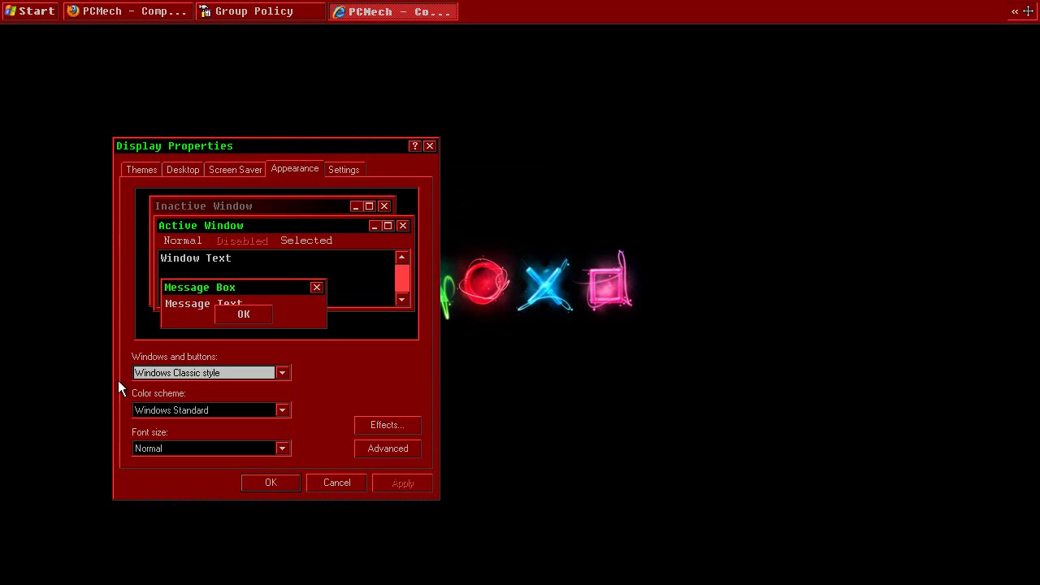
- Change the 3D Objects color to olive in the advanced appearance settings and apply it
{"action": "left_click", "coordinate": [393, 448]}
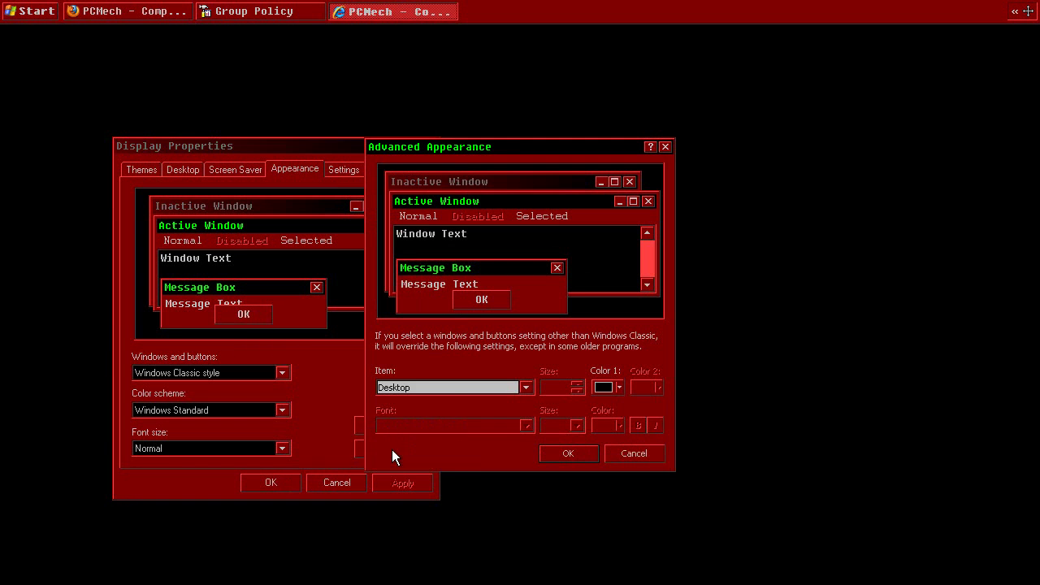
{"action": "left_click", "coordinate": [500, 300]}
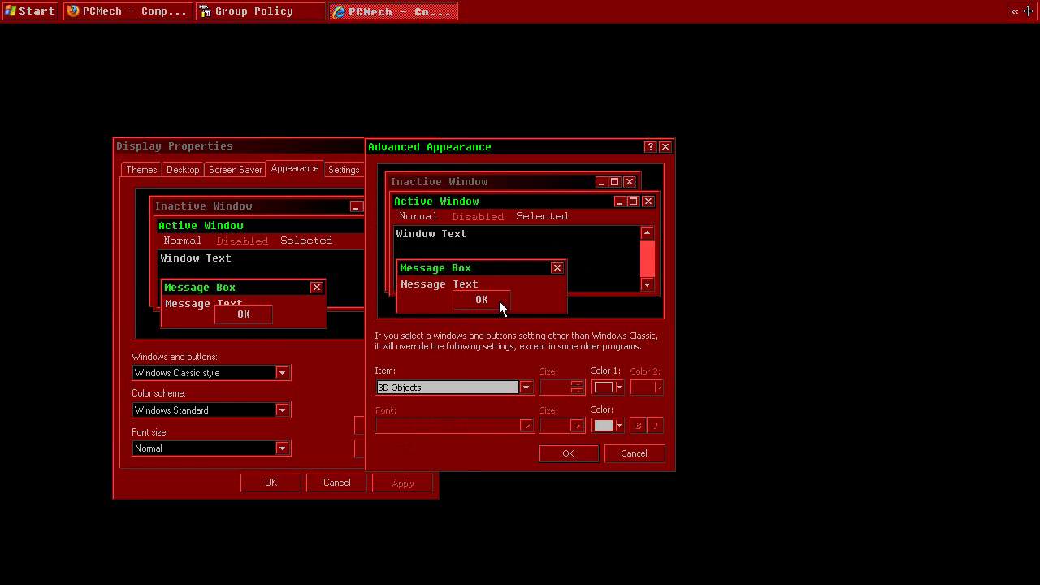
{"action": "left_click", "coordinate": [613, 390]}
{"action": "left_click", "coordinate": [638, 405]}
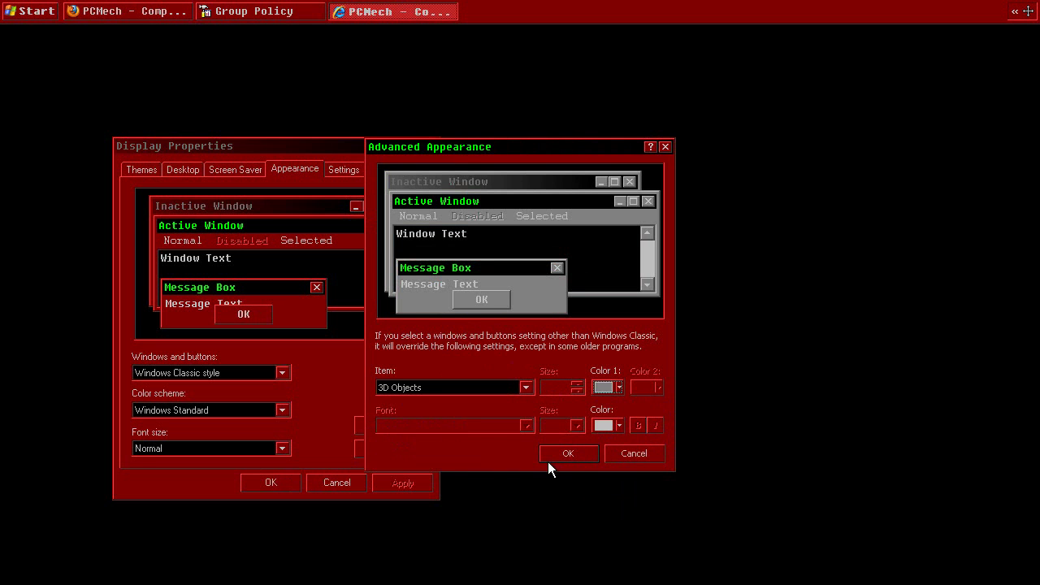
{"action": "left_click", "coordinate": [600, 381]}
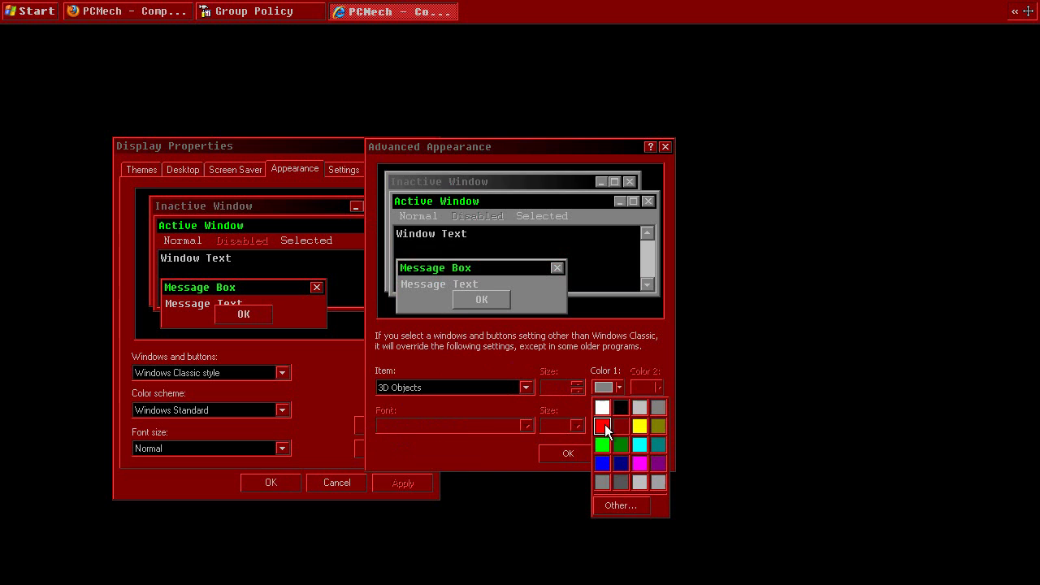
{"action": "left_click", "coordinate": [658, 426]}
{"action": "left_click", "coordinate": [568, 454]}
{"action": "left_click", "coordinate": [425, 481]}
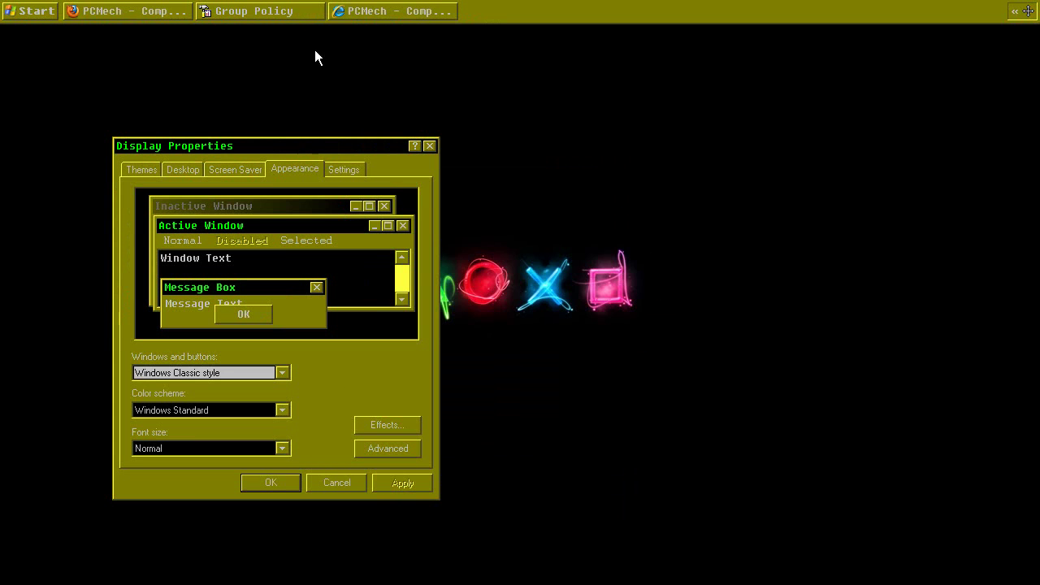
- Examine the Firefox and Internet Explorer windows in the olive scheme, and minimize both
{"action": "left_click", "coordinate": [130, 12]}
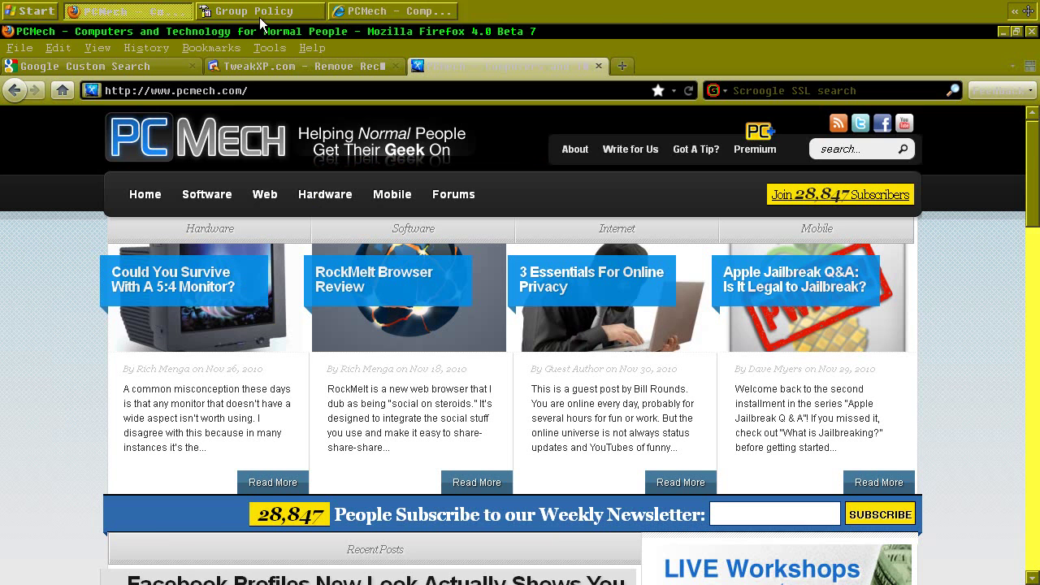
{"action": "left_click", "coordinate": [383, 10]}
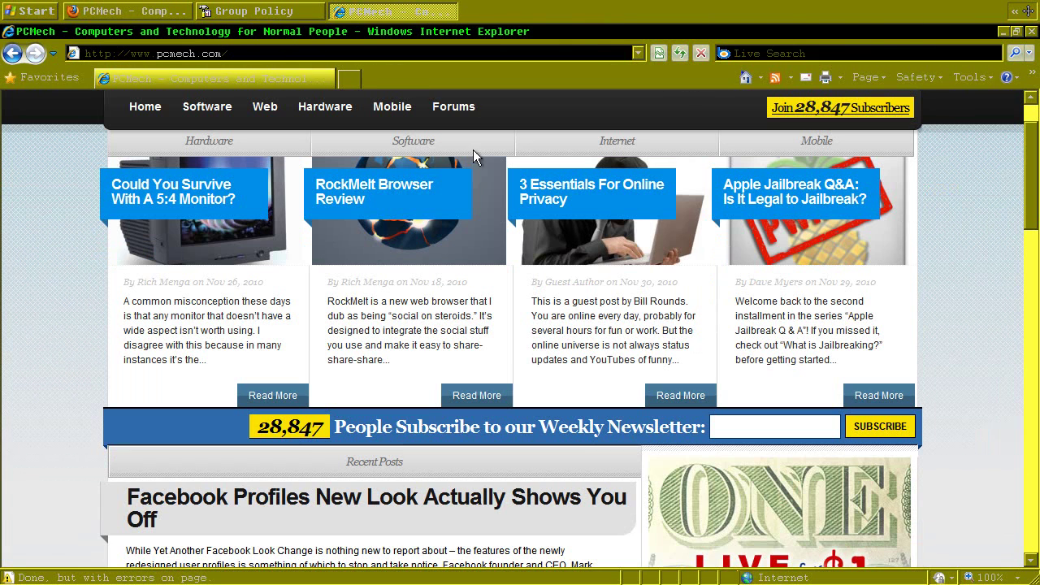
{"action": "left_click", "coordinate": [1003, 31]}
{"action": "left_click", "coordinate": [1004, 31]}
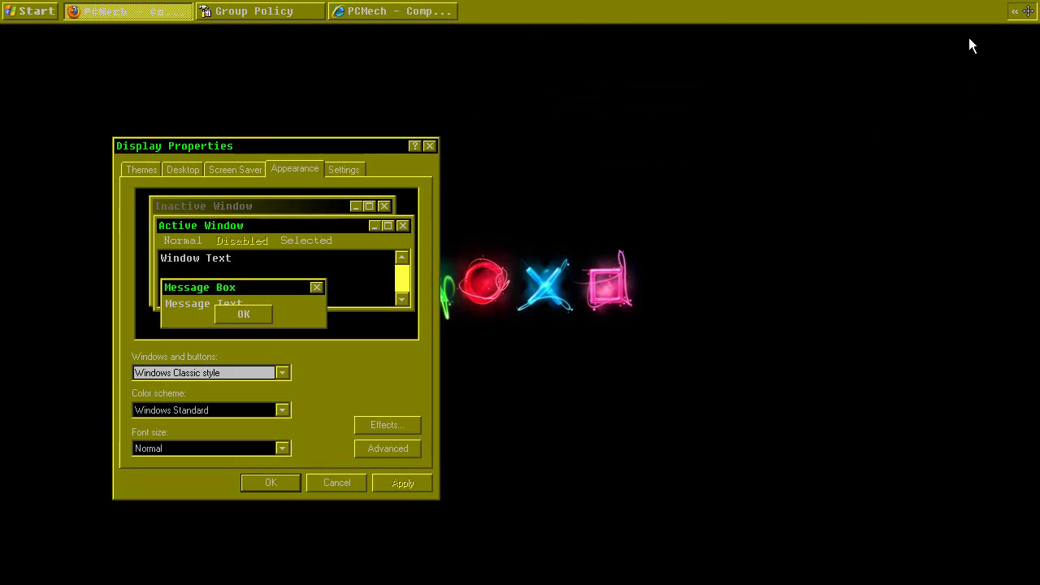